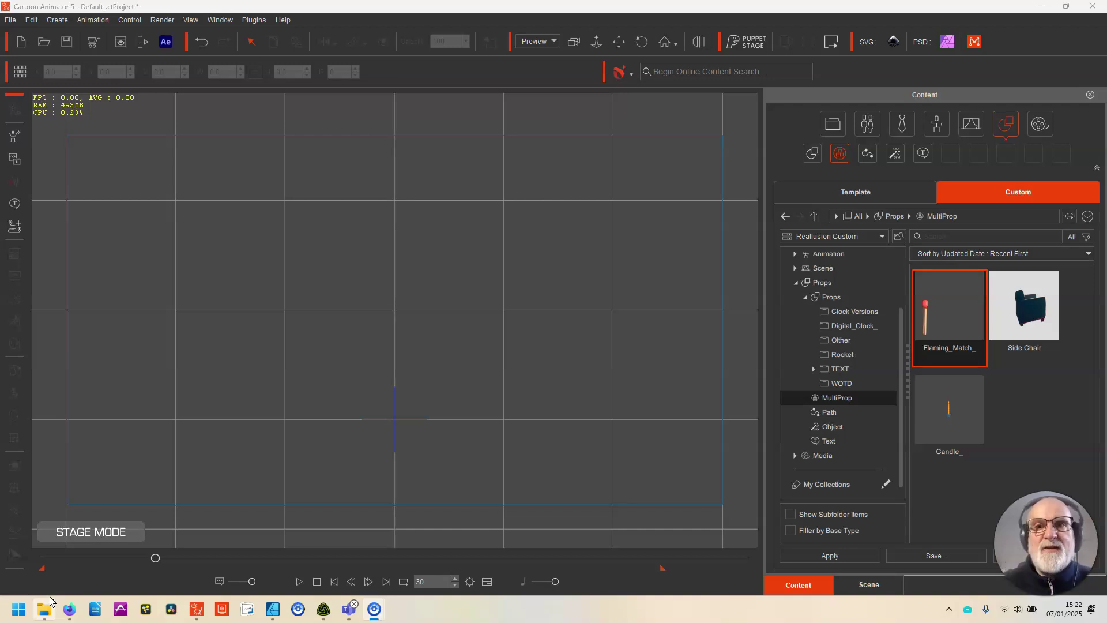
Load the Flaming_Match_ prop onto the stage, rewind to frame 0 and select its Match_ layer in the scene list
{"action": "double_click", "coordinate": [953, 330]}
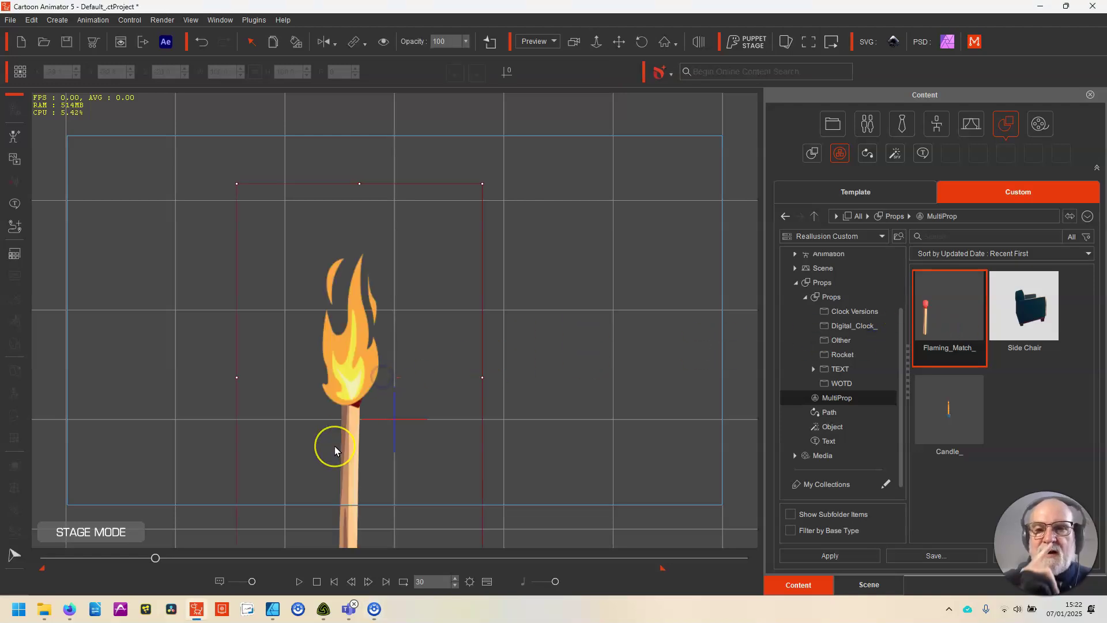
{"action": "left_click_drag", "start_coordinate": [154, 560], "coordinate": [30, 583]}
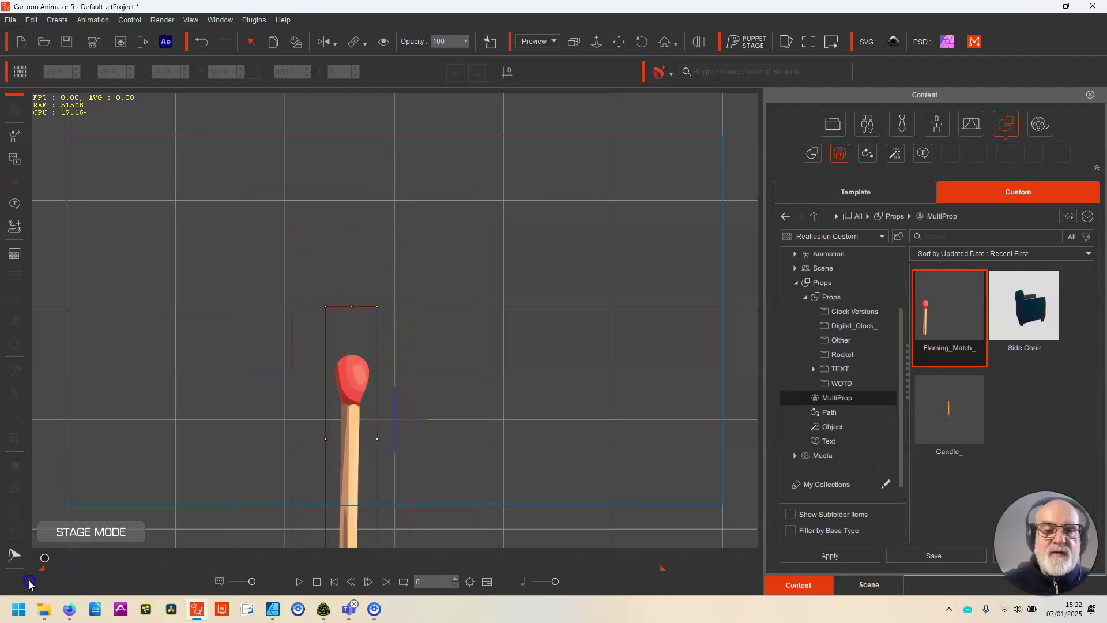
{"action": "left_click", "coordinate": [881, 588]}
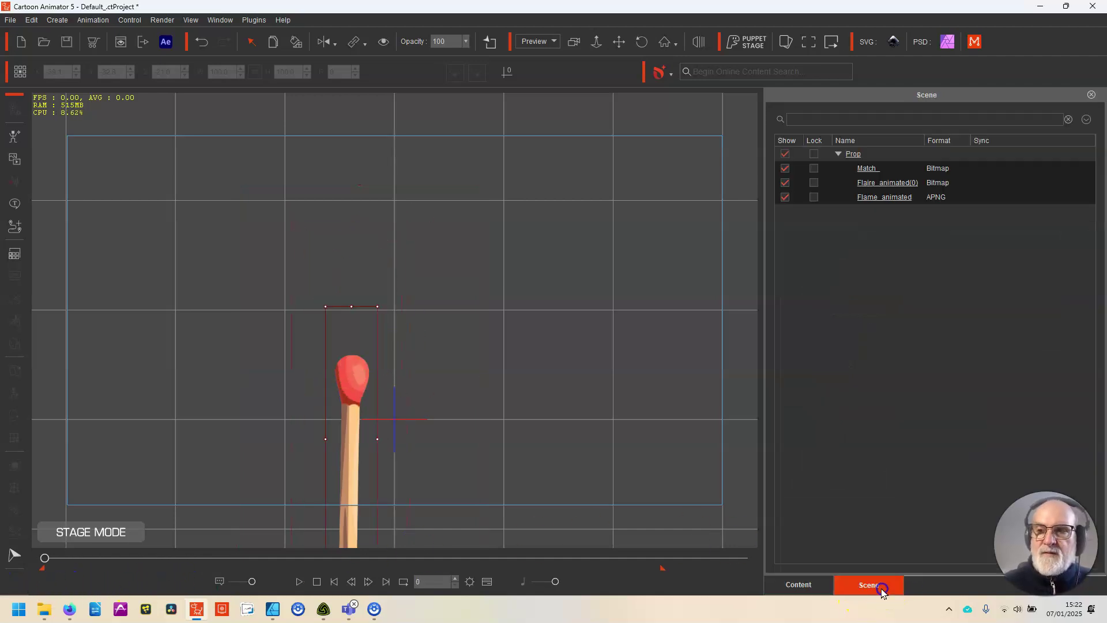
{"action": "left_click", "coordinate": [848, 168]}
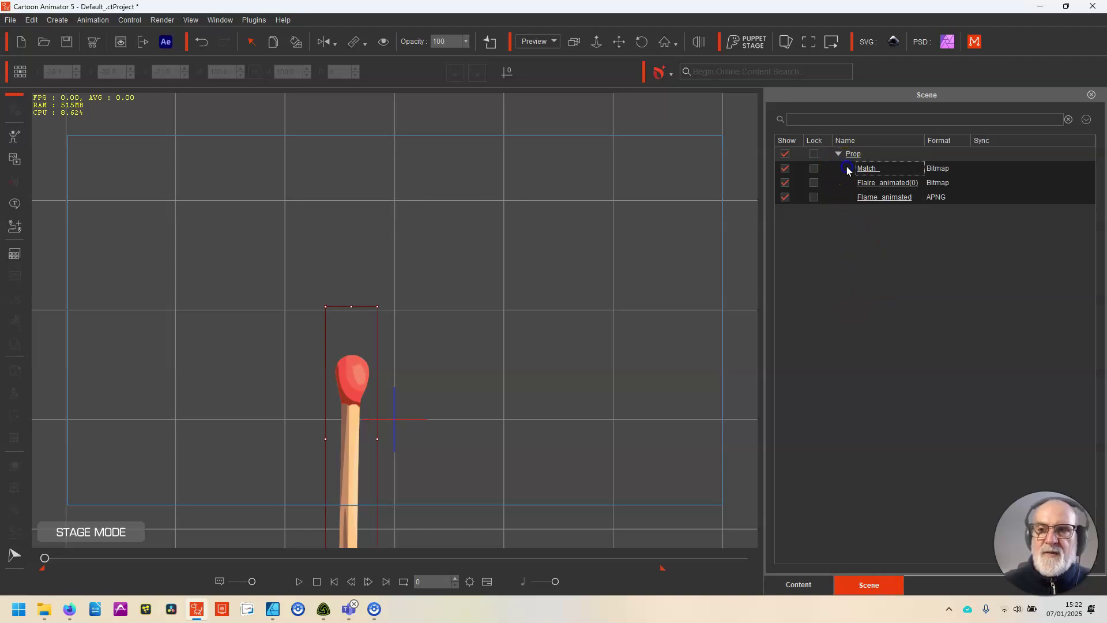
Move the match up to the right of the stage centre and scrub the timeline to frame 4
{"action": "left_click_drag", "start_coordinate": [366, 438], "coordinate": [489, 291]}
{"action": "left_click", "coordinate": [170, 574]}
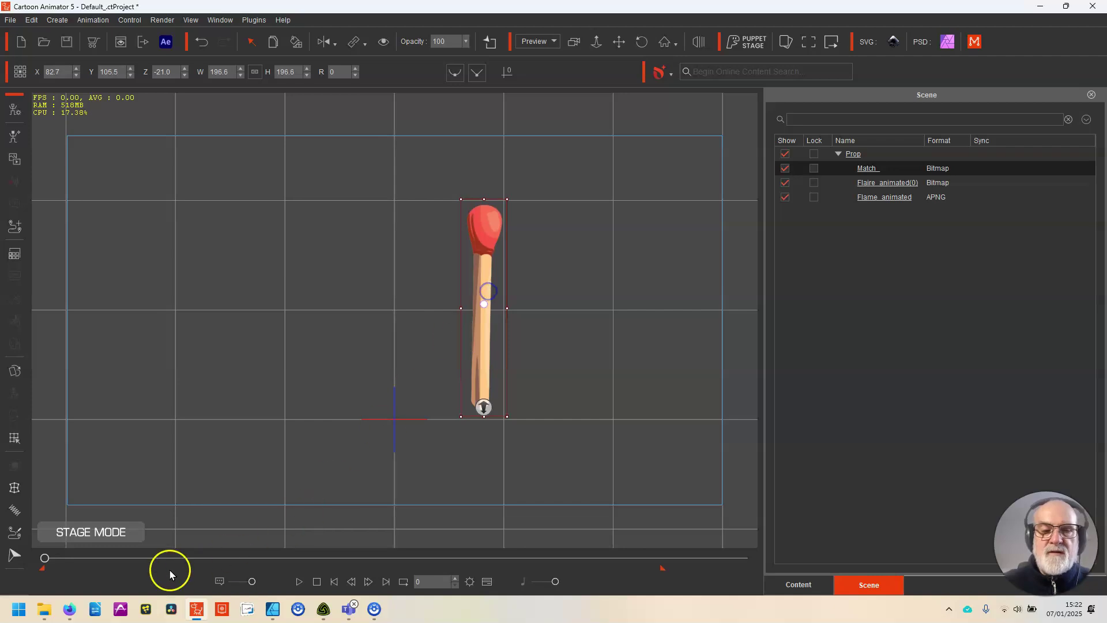
{"action": "left_click_drag", "start_coordinate": [86, 557], "coordinate": [59, 559]}
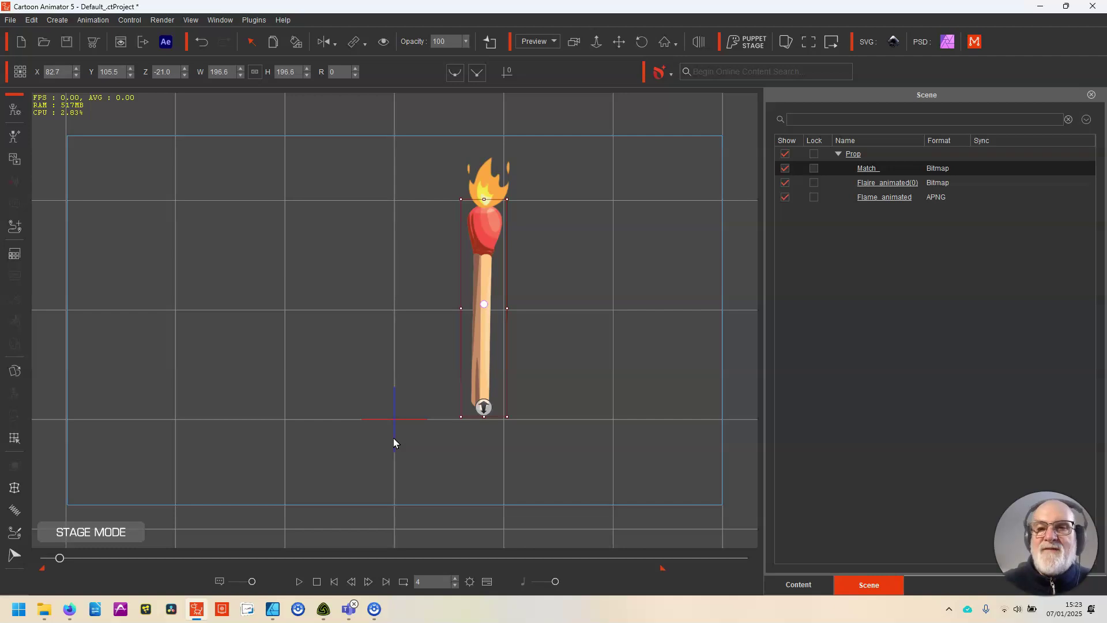
Delete the match prop and the leftover Flame_animated prop so the stage is empty
{"action": "left_click", "coordinate": [799, 584]}
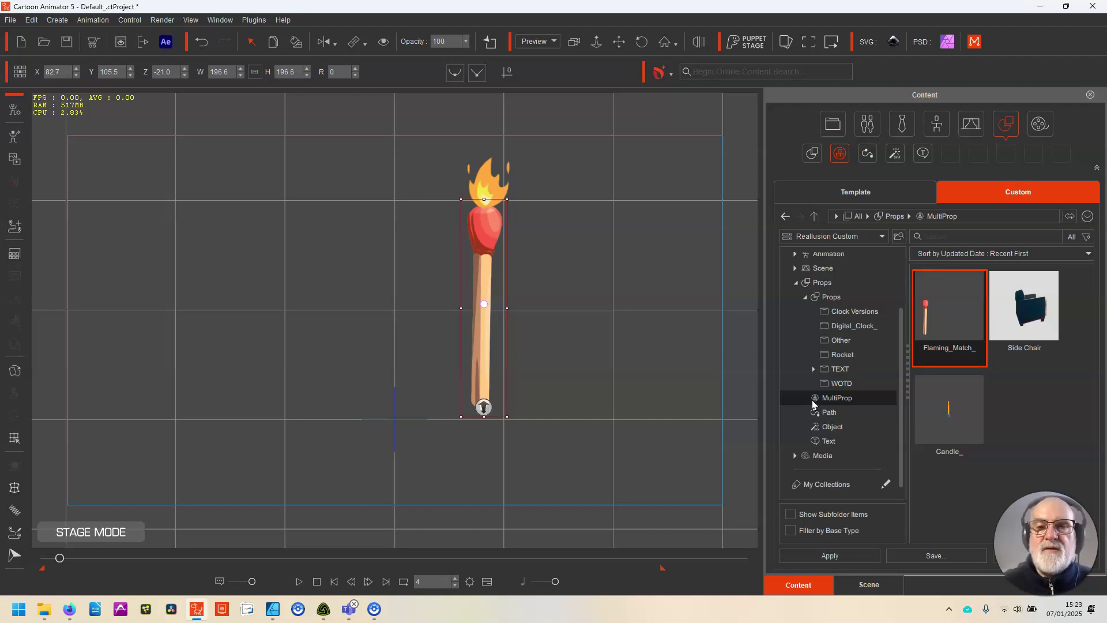
{"action": "left_click_drag", "start_coordinate": [950, 311], "coordinate": [536, 245]}
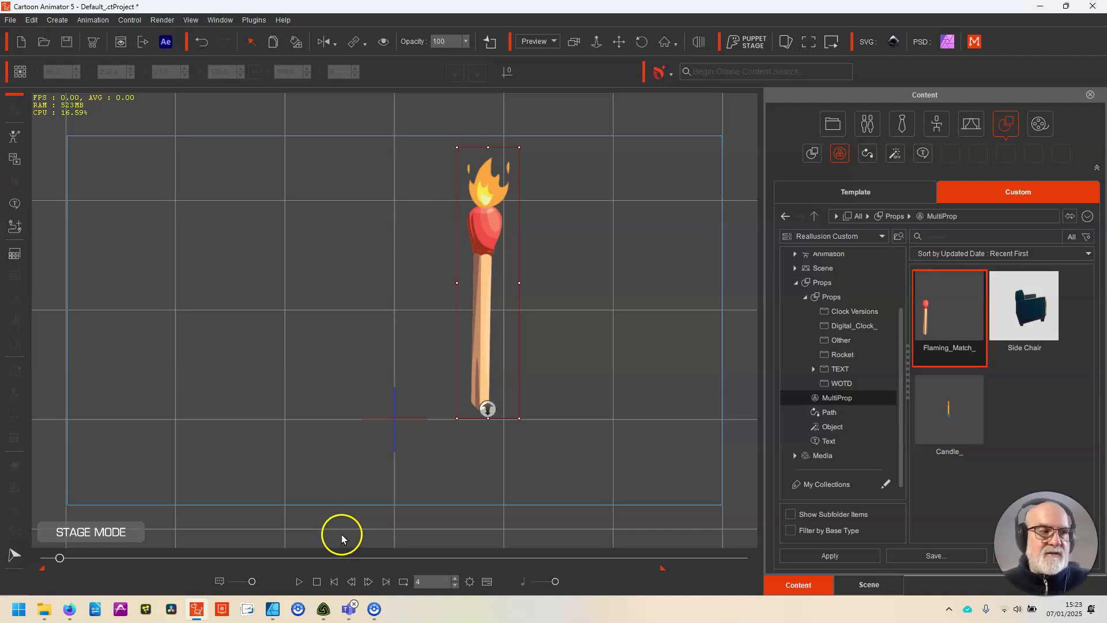
{"action": "left_click", "coordinate": [871, 584]}
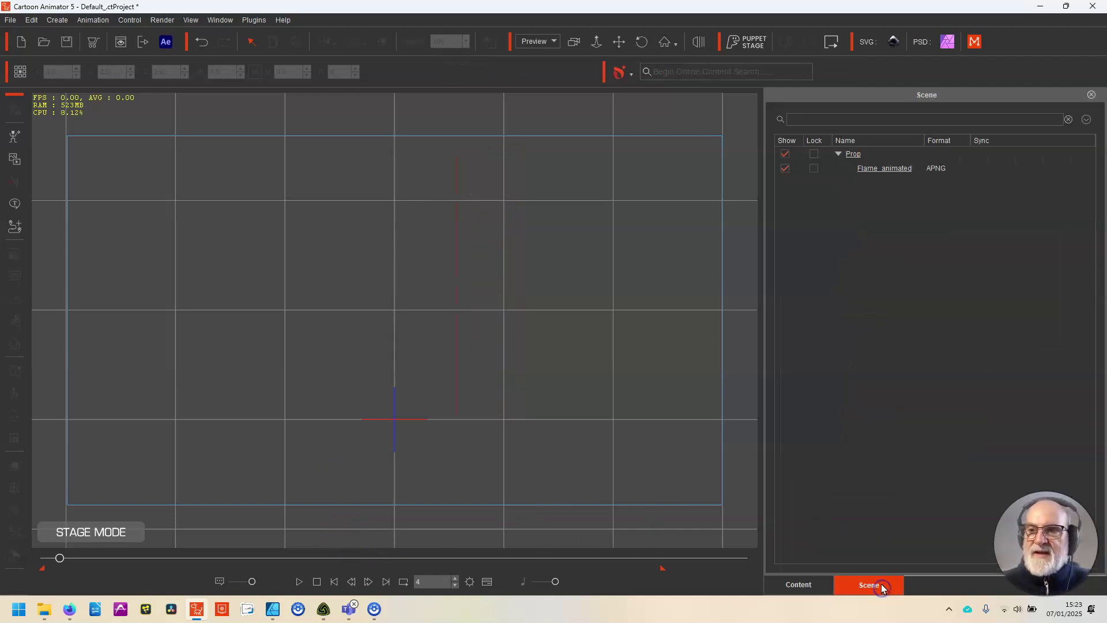
{"action": "left_click", "coordinate": [891, 168]}
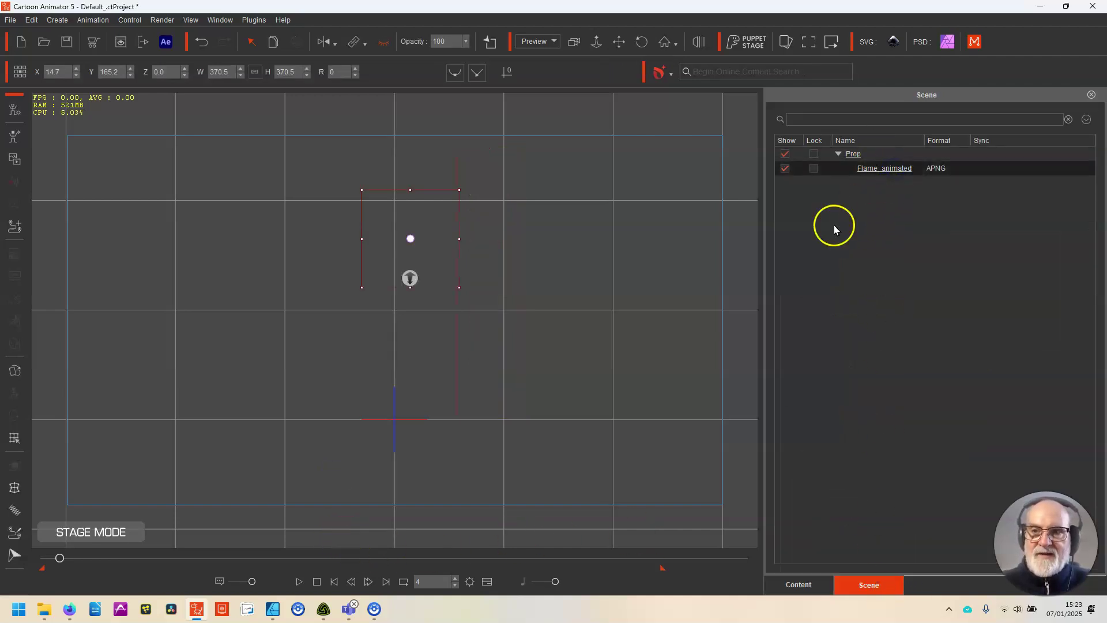
{"action": "left_click", "coordinate": [869, 585]}
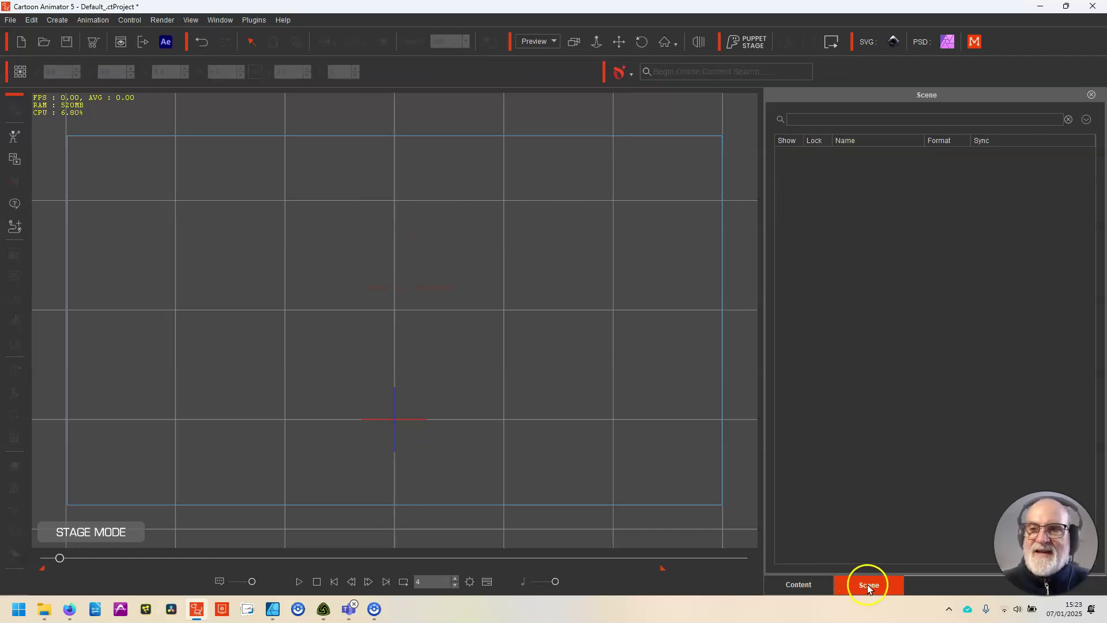
Switch to Affinity Designer and view the complete match artwork in the Flaire Image sequence document
{"action": "left_click", "coordinate": [1040, 6]}
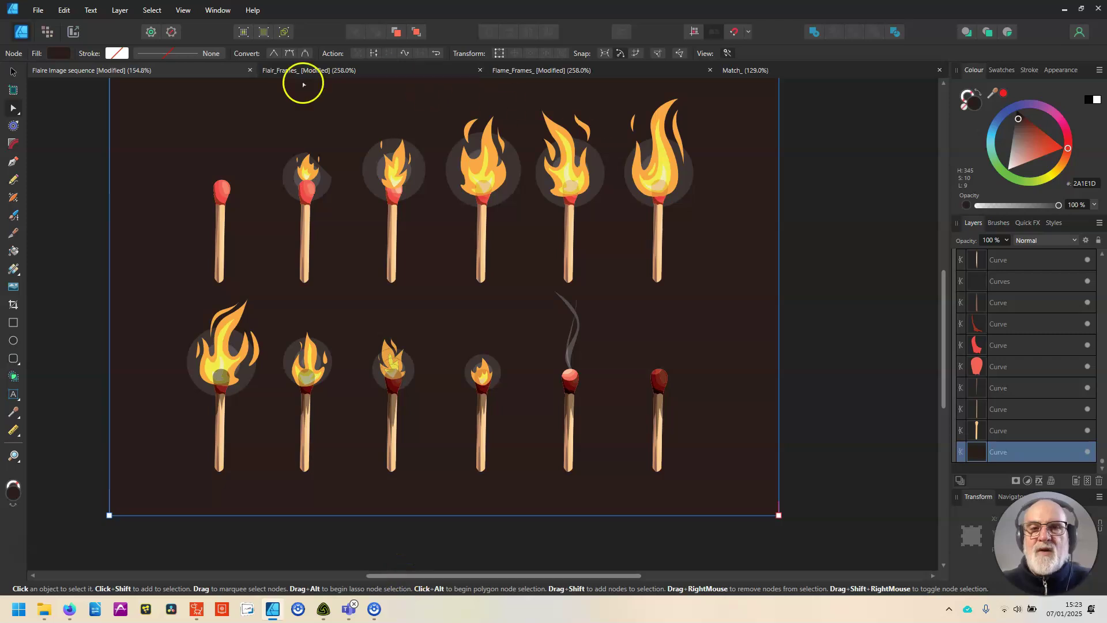
{"action": "left_click_drag", "start_coordinate": [941, 323], "coordinate": [943, 317]}
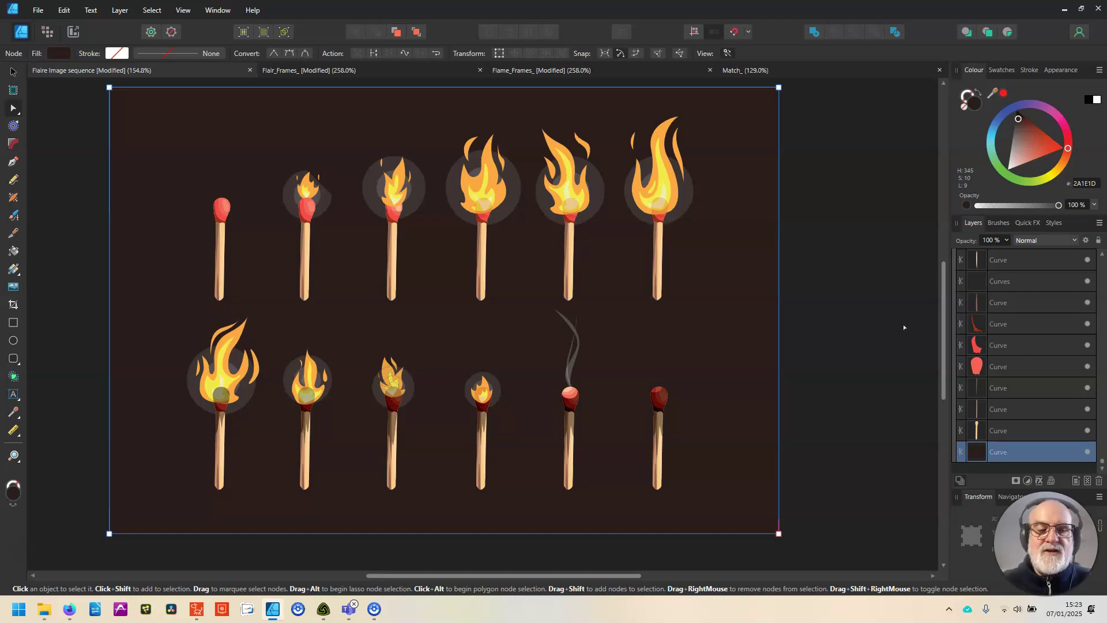
Switch to Firefox and look through the Freepik vector results for "match flair sequence"
{"action": "left_click", "coordinate": [68, 613]}
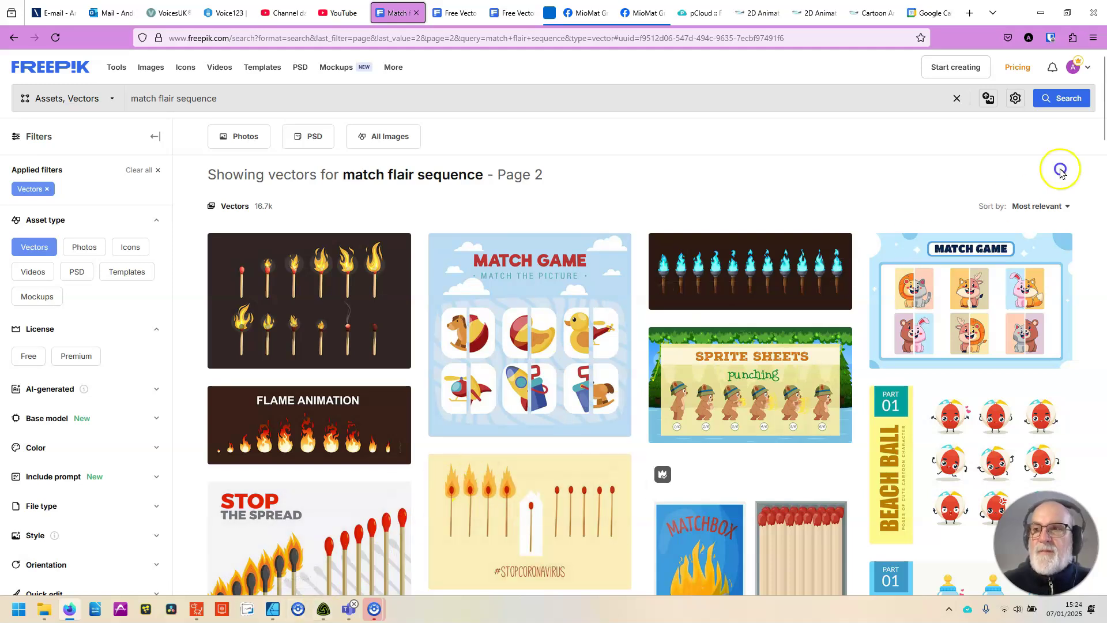
{"action": "scroll", "coordinate": [1103, 124], "scroll_direction": "down", "scroll_amount": 1}
{"action": "mouse_move", "coordinate": [1104, 124]}
{"action": "left_mouse_down"}
{"action": "mouse_move", "coordinate": [1099, 173]}
{"action": "mouse_move", "coordinate": [1097, 121]}
{"action": "left_mouse_up"}
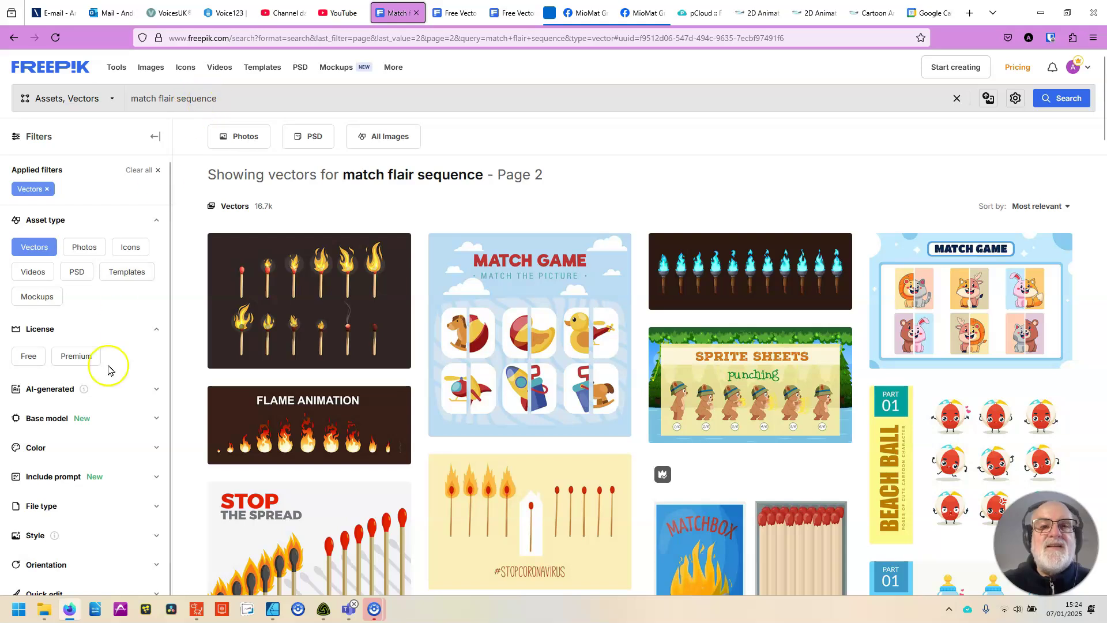
{"action": "mouse_move", "coordinate": [399, 260]}
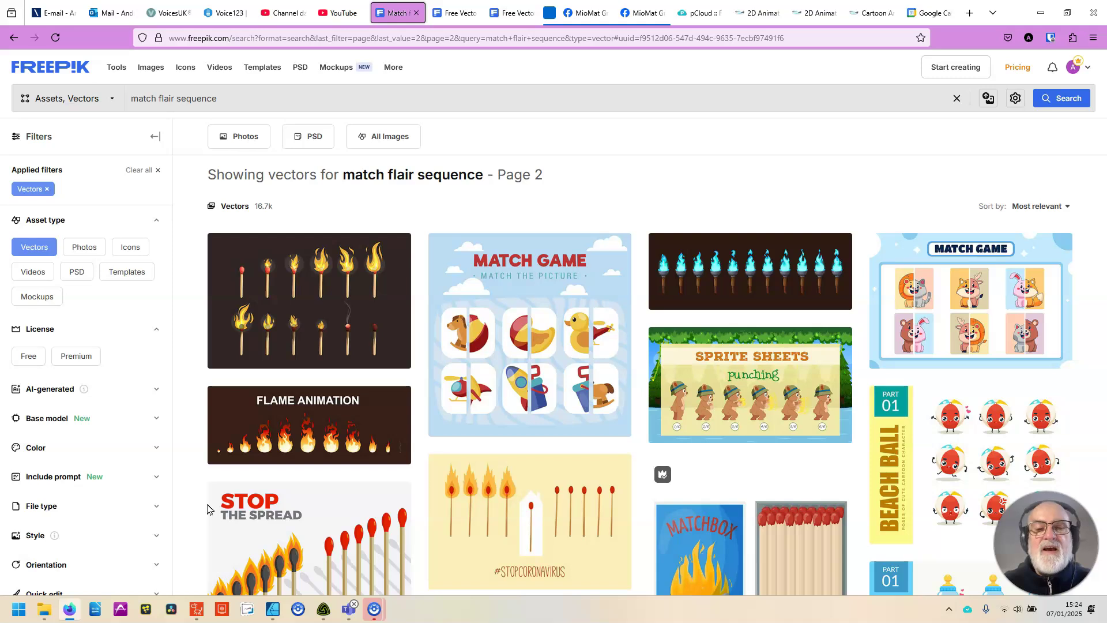
Switch back to Affinity Designer and select the yellow and orange flame curves of the third match in the upper row
{"action": "left_click", "coordinate": [273, 611]}
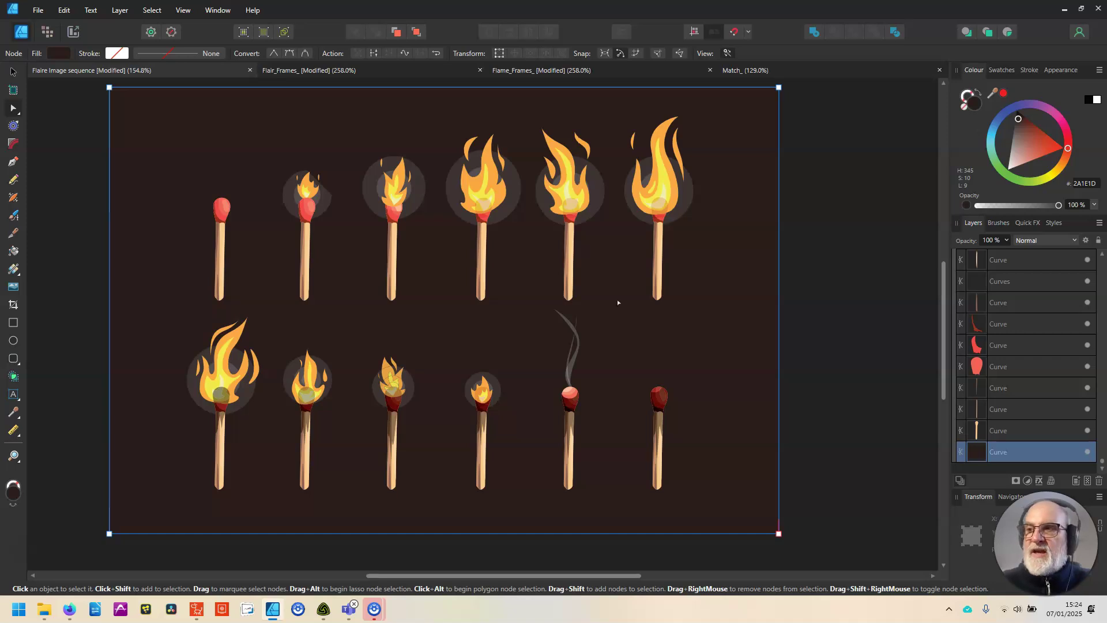
{"action": "scroll", "coordinate": [376, 379], "scroll_direction": "up", "scroll_amount": 3}
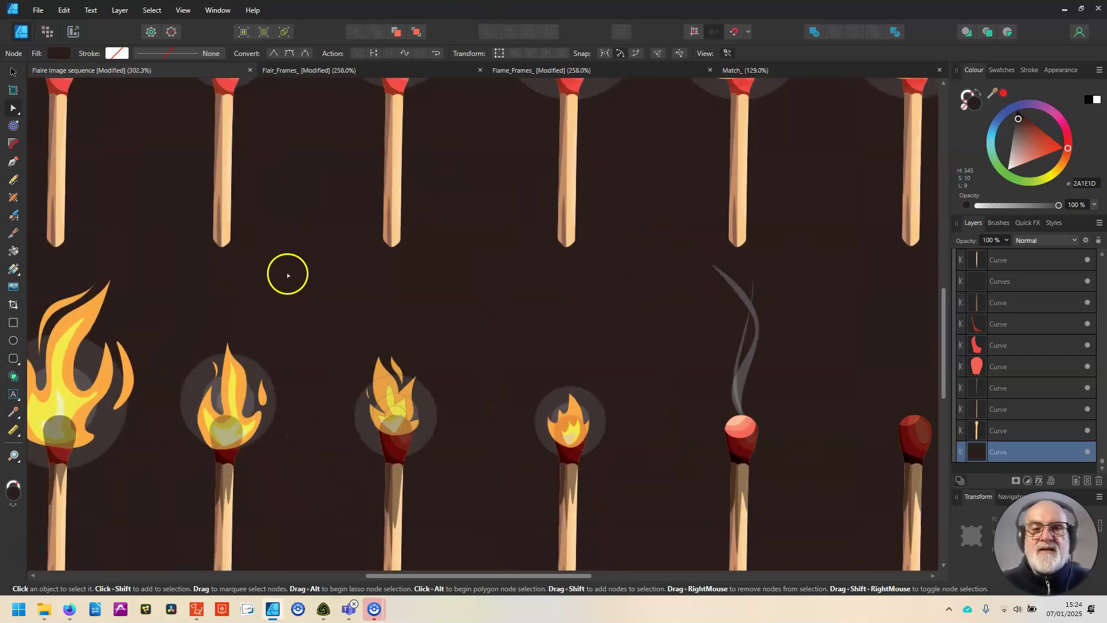
{"action": "left_click_drag", "start_coordinate": [292, 258], "coordinate": [289, 570]}
{"action": "scroll", "coordinate": [453, 430], "scroll_direction": "up", "scroll_amount": 1}
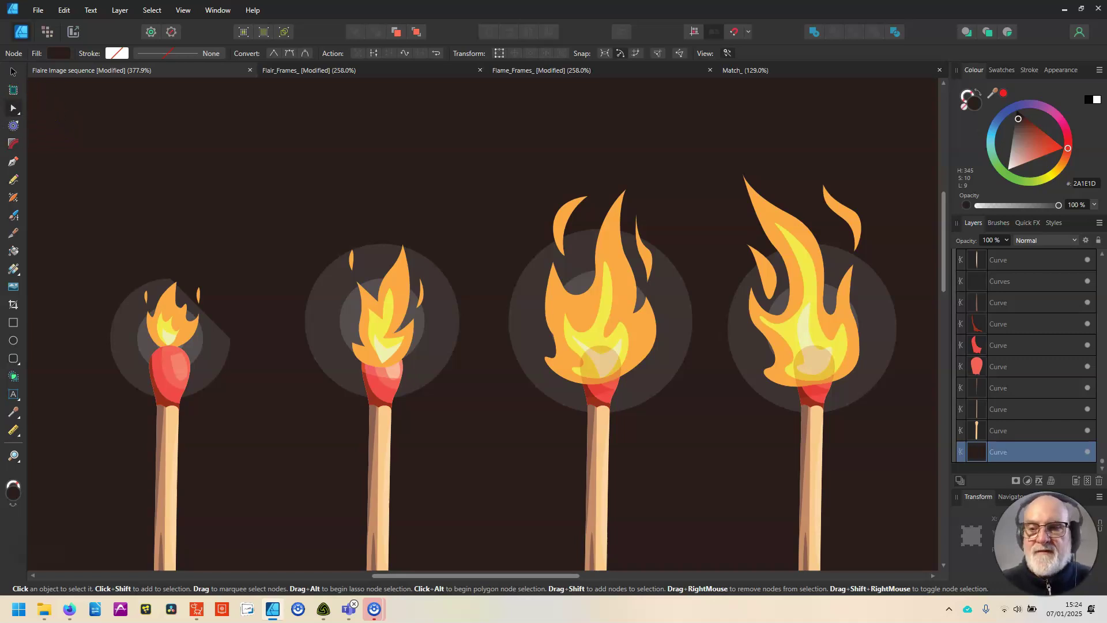
{"action": "left_click", "coordinate": [385, 311]}
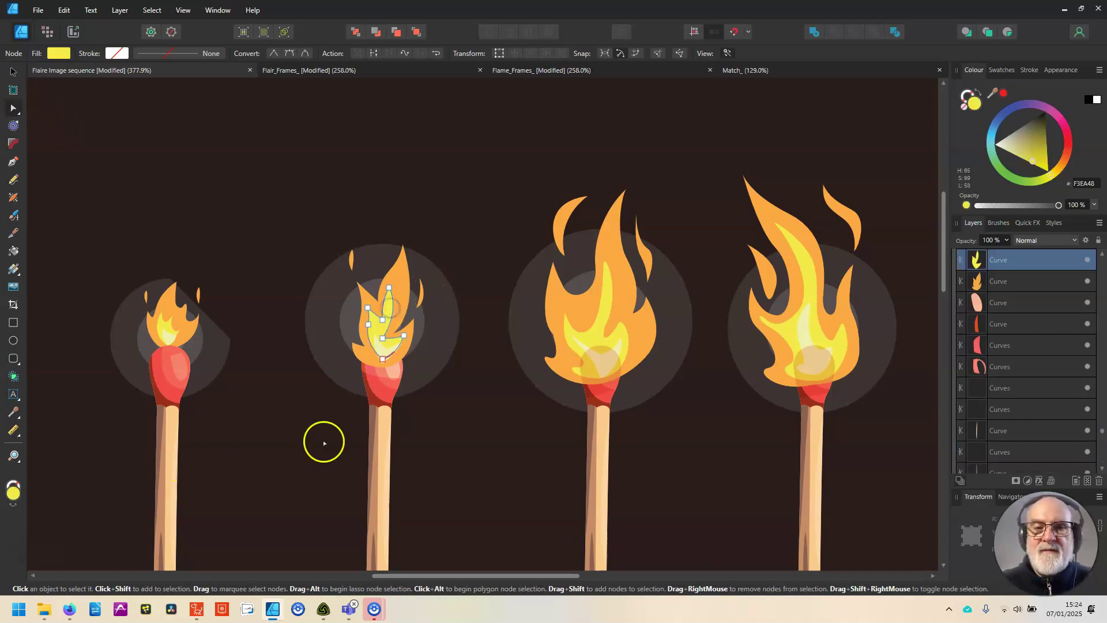
{"action": "left_click", "coordinate": [1024, 283], "text": "shift"}
{"action": "left_click", "coordinate": [1018, 303], "text": "shift"}
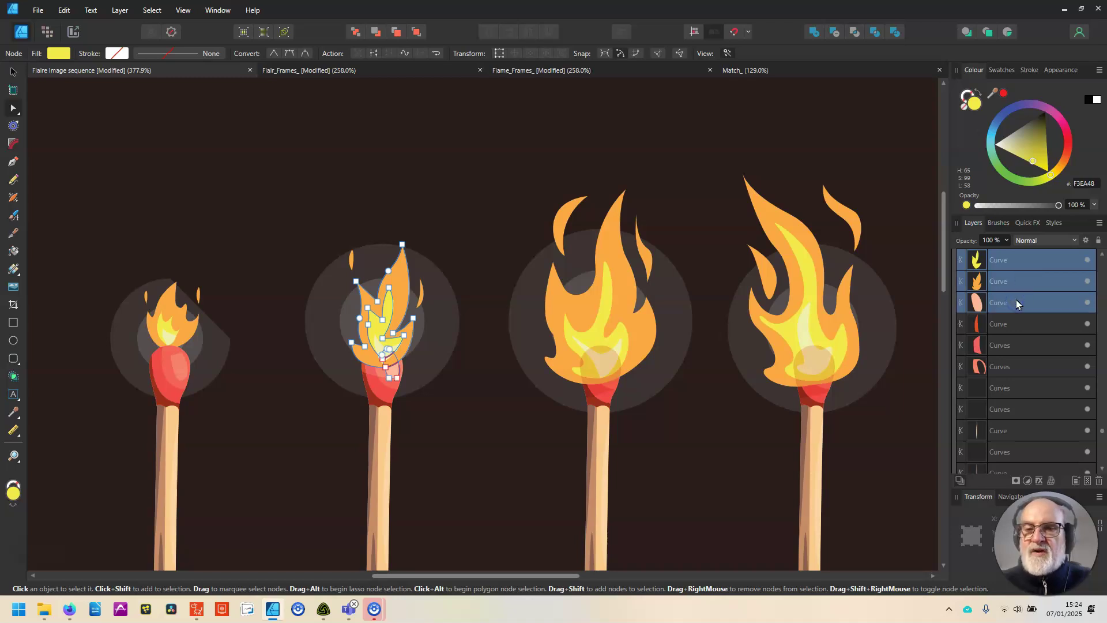
{"action": "left_click", "coordinate": [1018, 303], "text": "ctrl"}
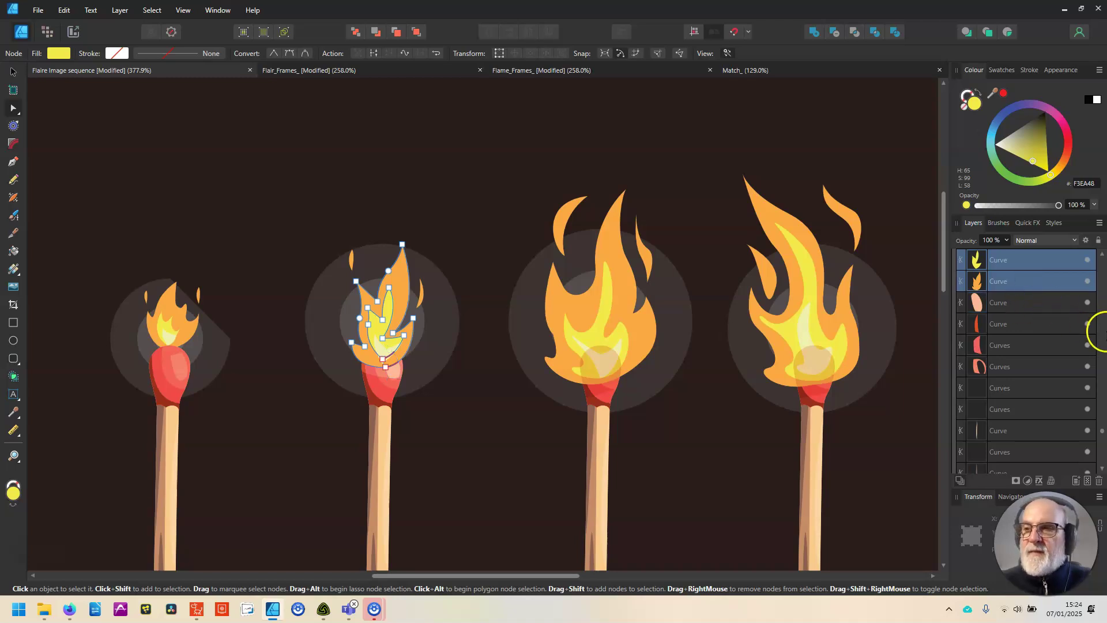
Add the pale inner flame curve and the two loose side flame curves to the selection, leaving out the halo
{"action": "scroll", "coordinate": [1104, 433], "scroll_direction": "up", "scroll_amount": 3}
{"action": "scroll", "coordinate": [1103, 433], "scroll_direction": "up", "scroll_amount": 6}
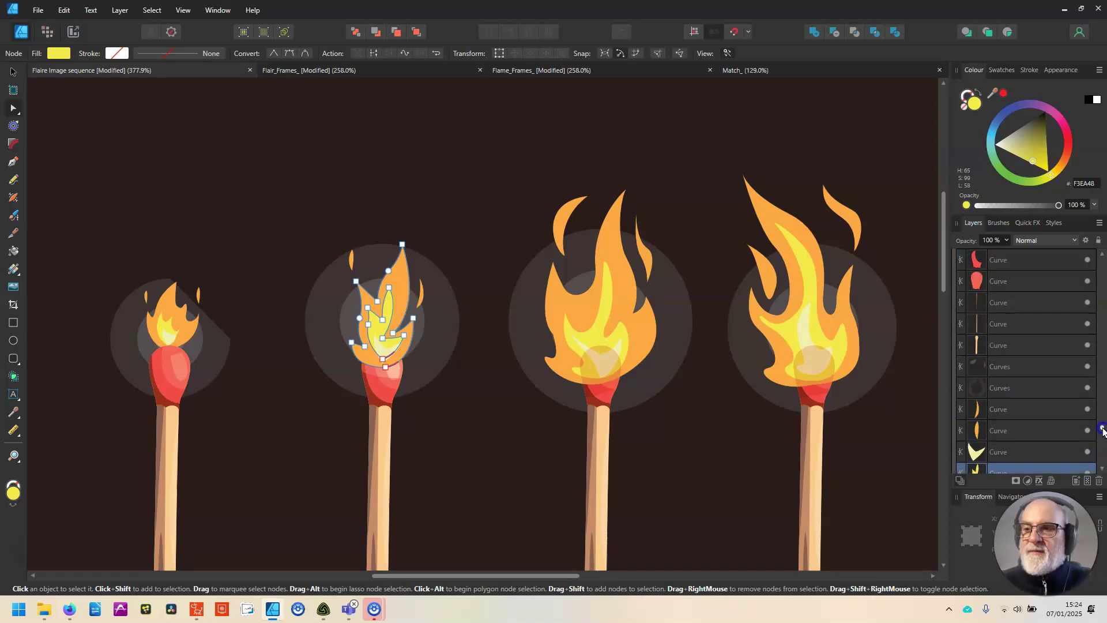
{"action": "left_click", "coordinate": [1016, 431], "text": "ctrl"}
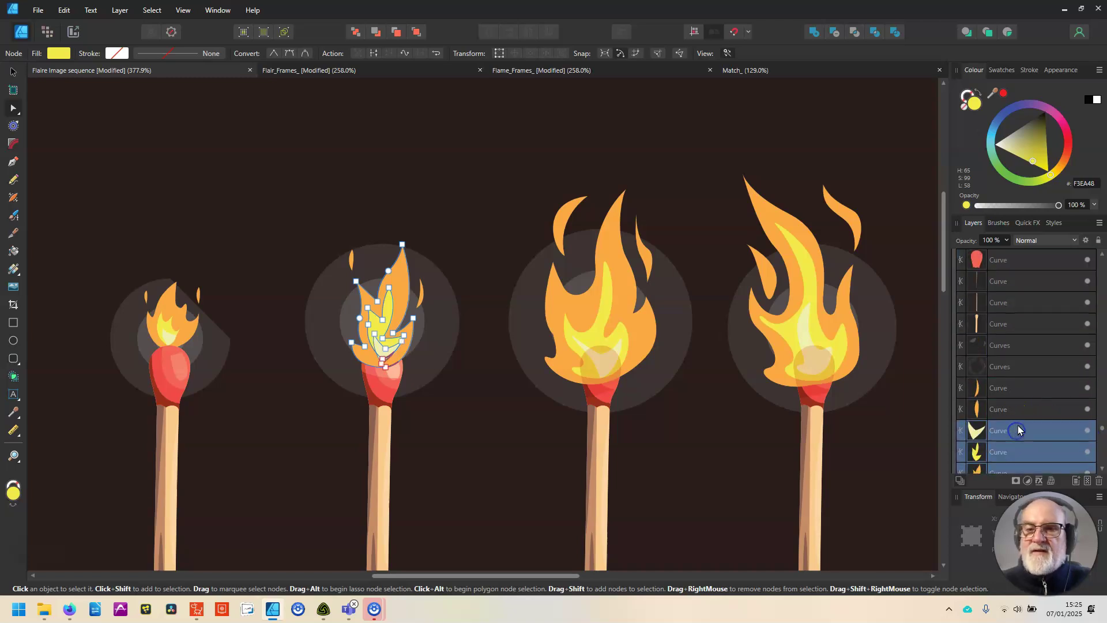
{"action": "left_click", "coordinate": [1017, 413], "text": "ctrl"}
{"action": "left_click", "coordinate": [1013, 390], "text": "ctrl"}
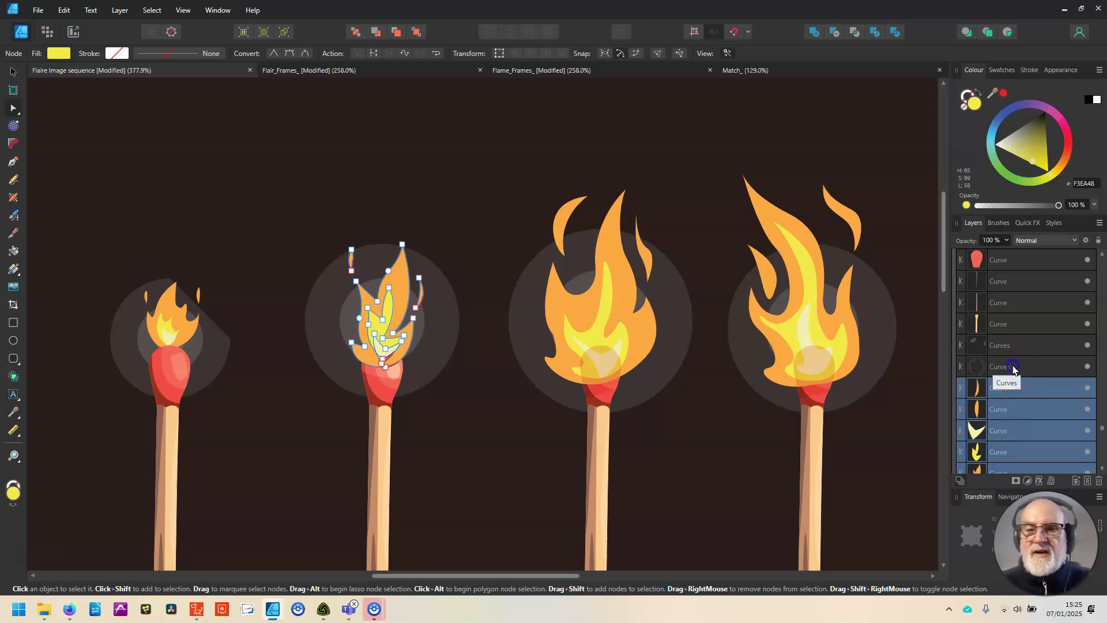
{"action": "left_click", "coordinate": [1012, 368], "text": "ctrl"}
{"action": "left_click", "coordinate": [1015, 368], "text": "ctrl"}
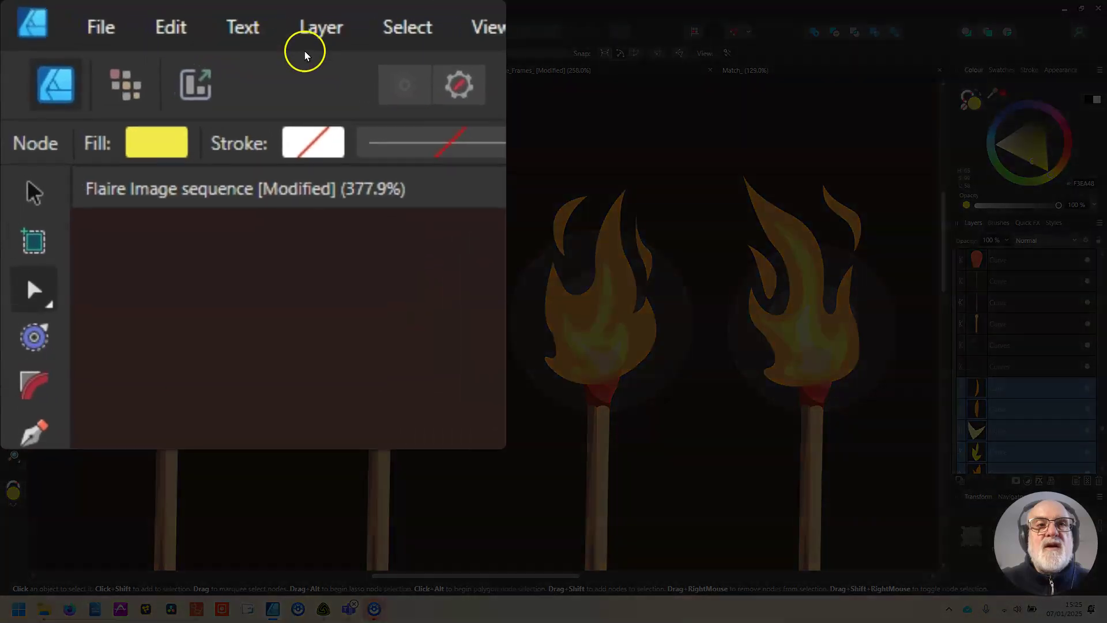
Group the selected flame curves and rename the group F2
{"action": "left_click", "coordinate": [117, 10]}
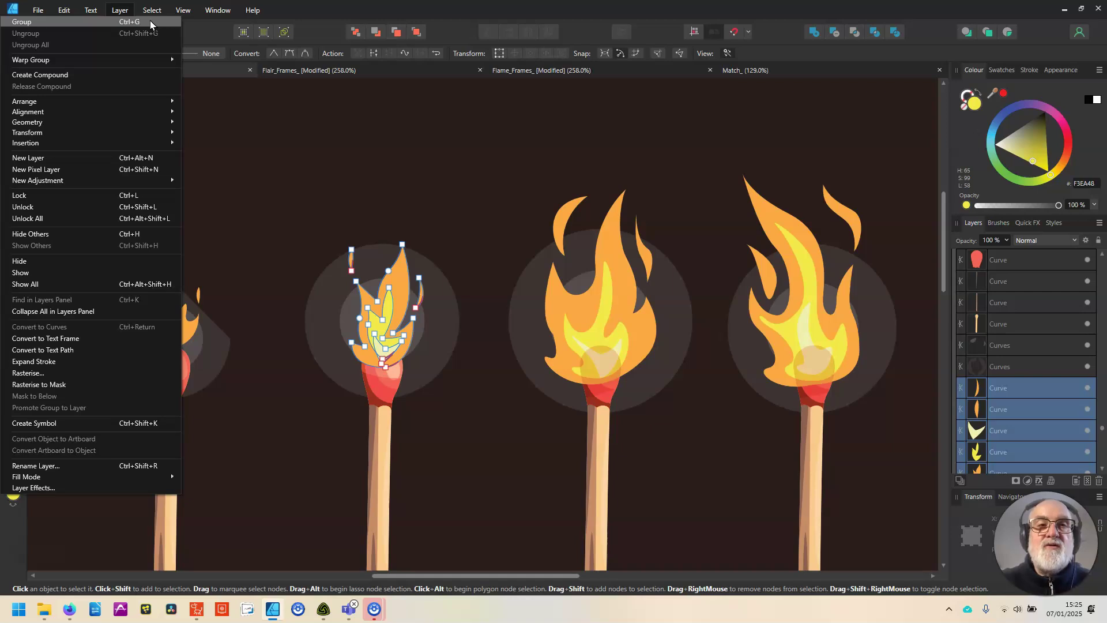
{"action": "left_click", "coordinate": [150, 21]}
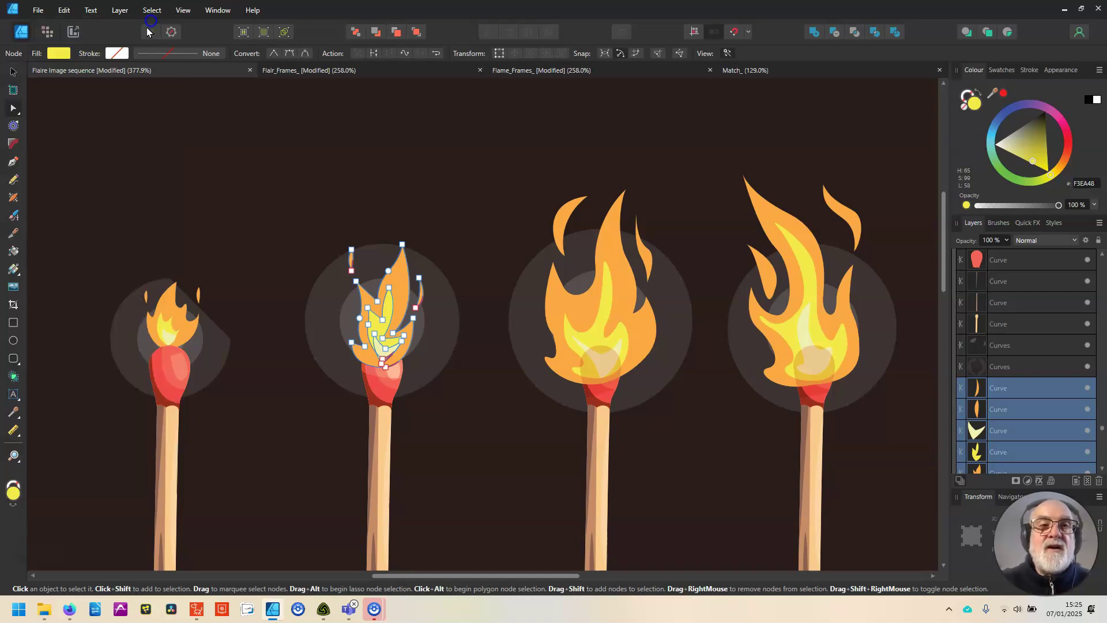
{"action": "left_click", "coordinate": [1008, 392]}
{"action": "left_click", "coordinate": [1009, 391]}
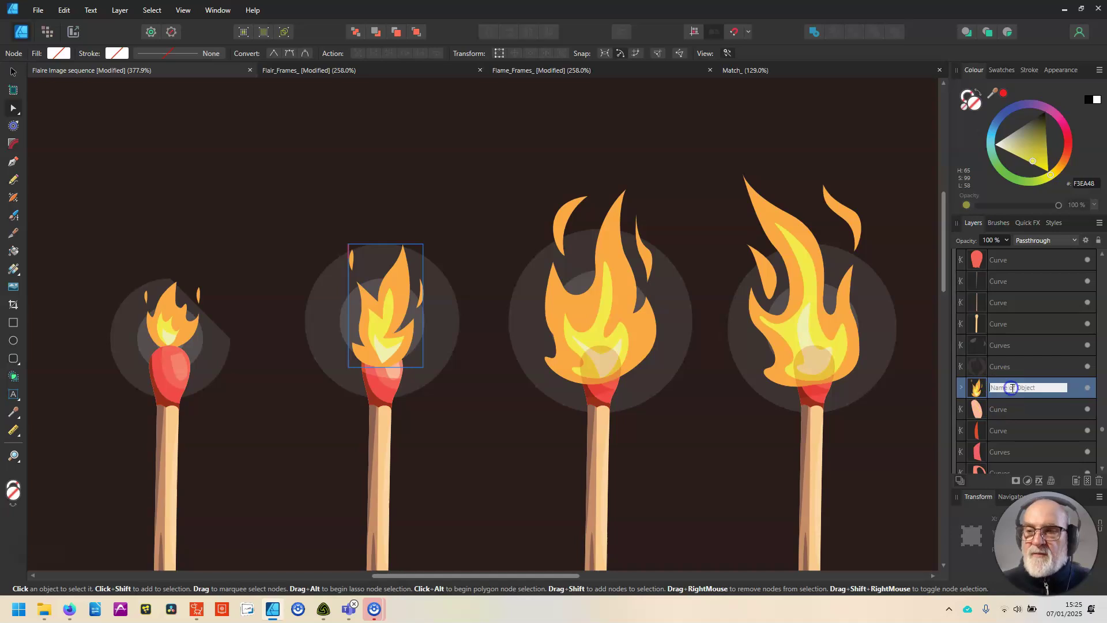
{"action": "type", "text": "F"}
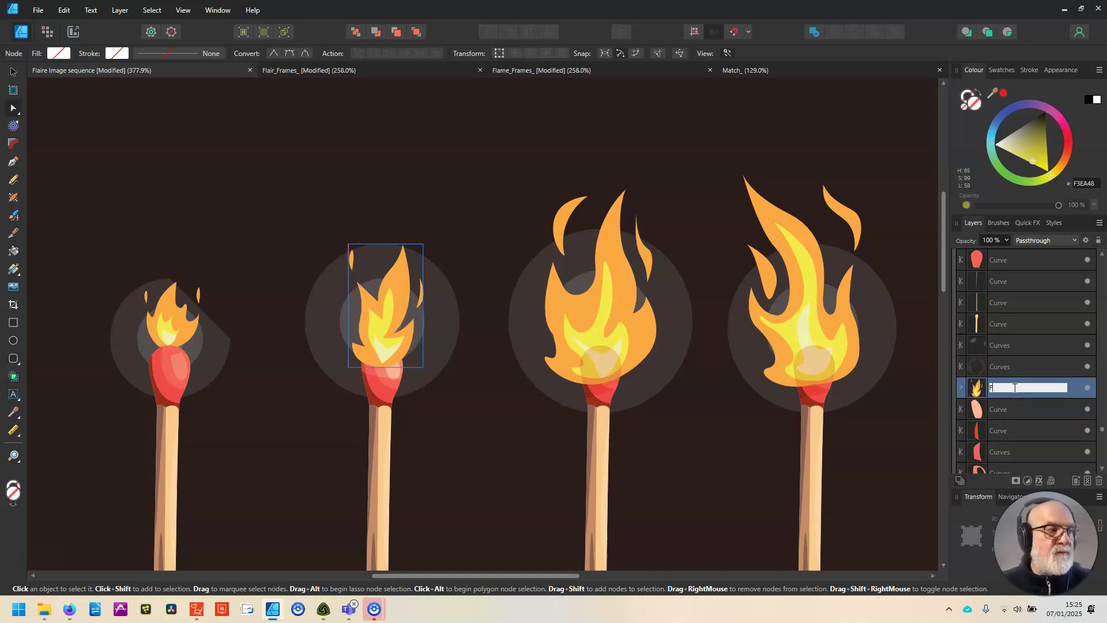
{"action": "type", "text": "2"}
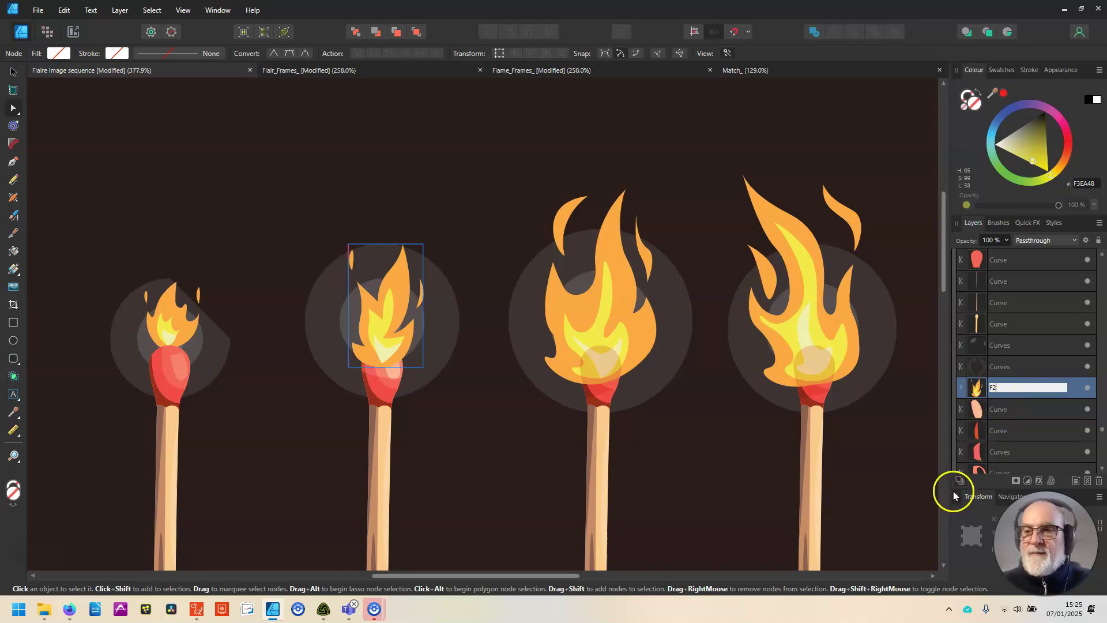
{"action": "key", "text": "Return"}
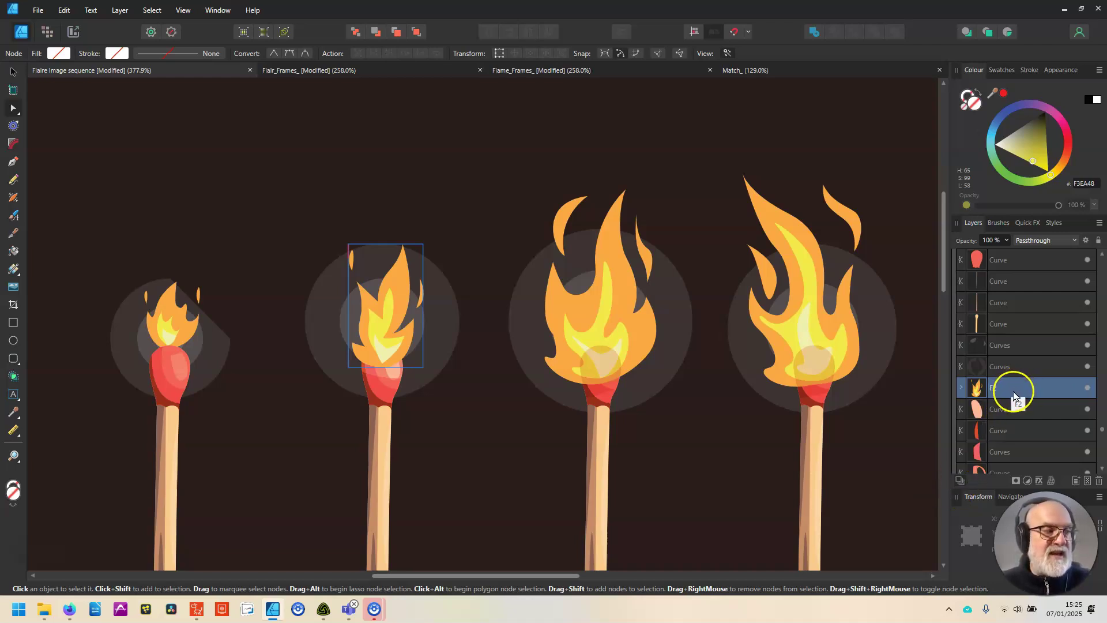
Create a new 300 × 300 px document with a transparent background and paste the F2 flame group into it
{"action": "left_click", "coordinate": [35, 12]}
{"action": "left_click", "coordinate": [38, 32]}
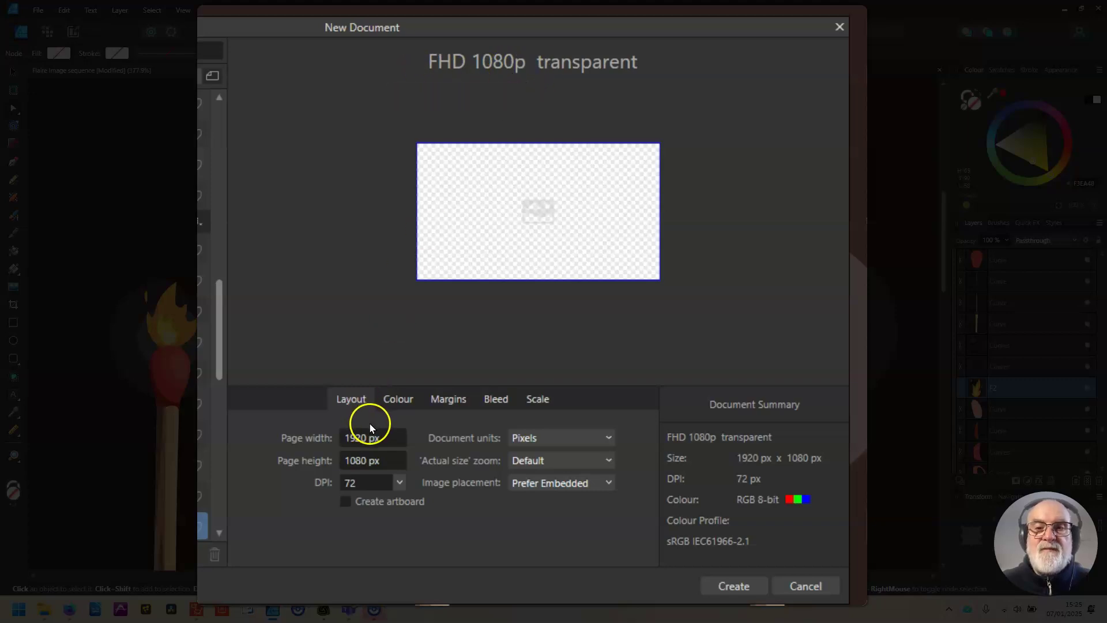
{"action": "left_click", "coordinate": [360, 442]}
{"action": "type", "text": "300"}
{"action": "left_click", "coordinate": [364, 463]}
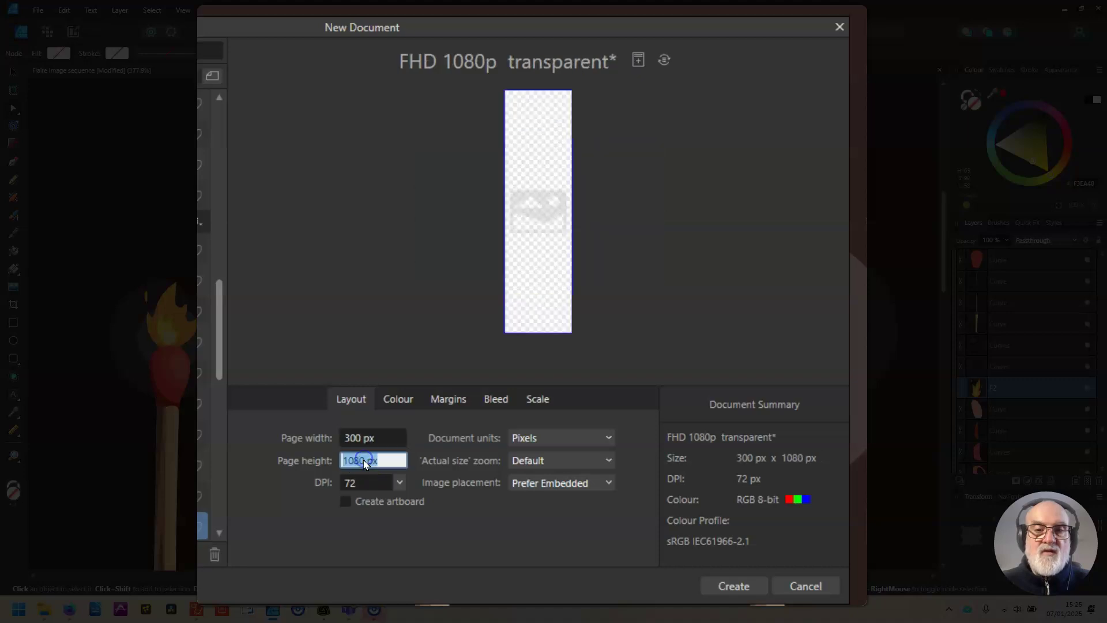
{"action": "type", "text": "300"}
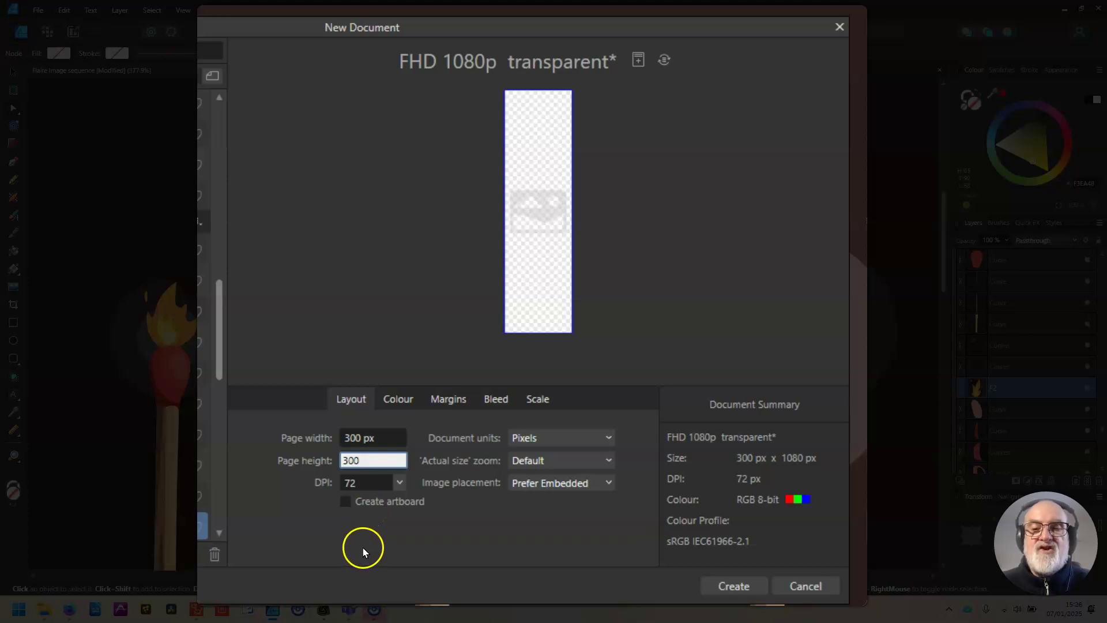
{"action": "key", "text": "Return"}
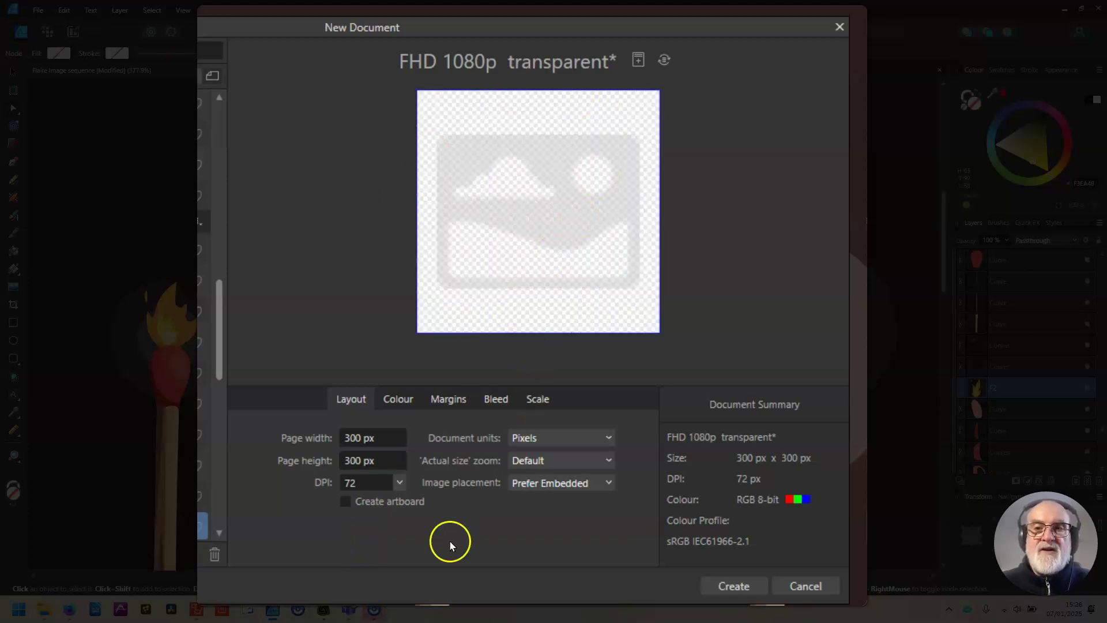
{"action": "left_click", "coordinate": [400, 398]}
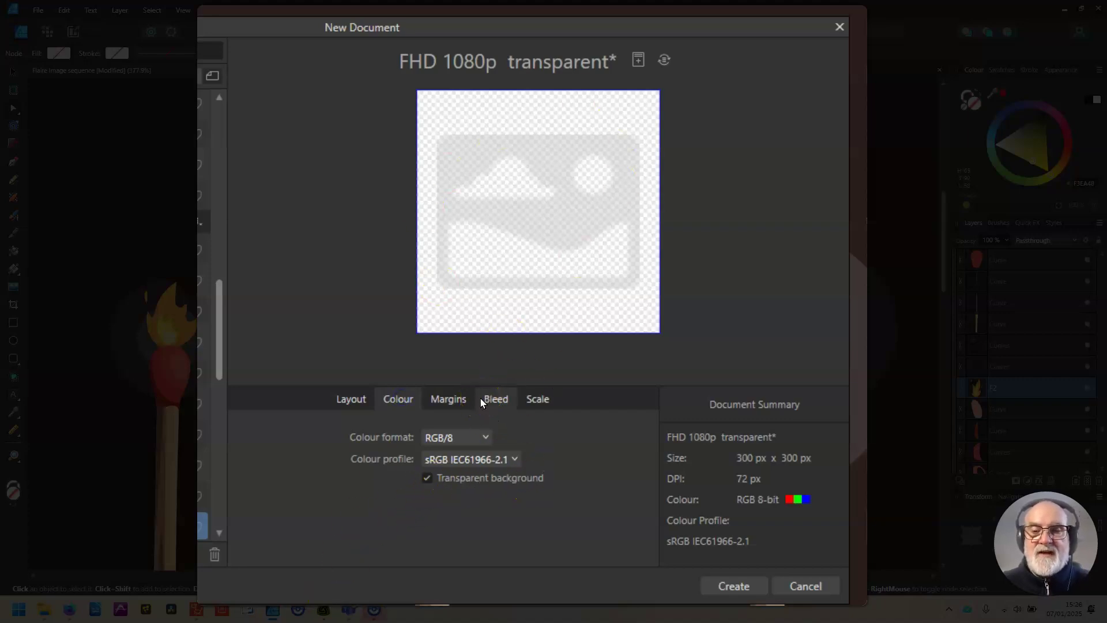
{"action": "left_click", "coordinate": [745, 583]}
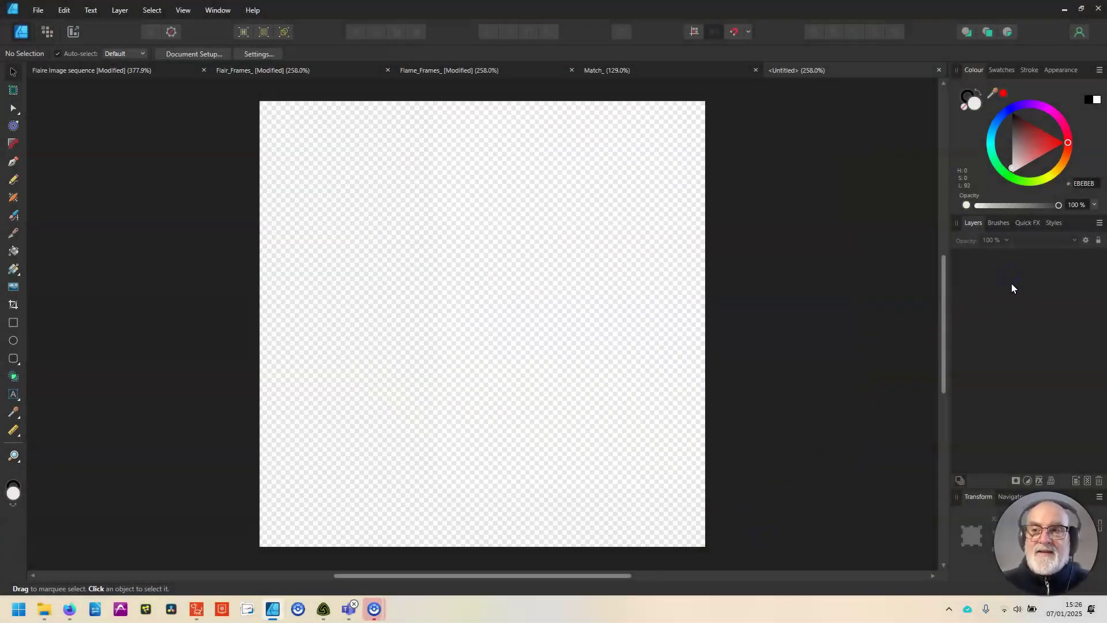
{"action": "left_click", "coordinate": [63, 10]}
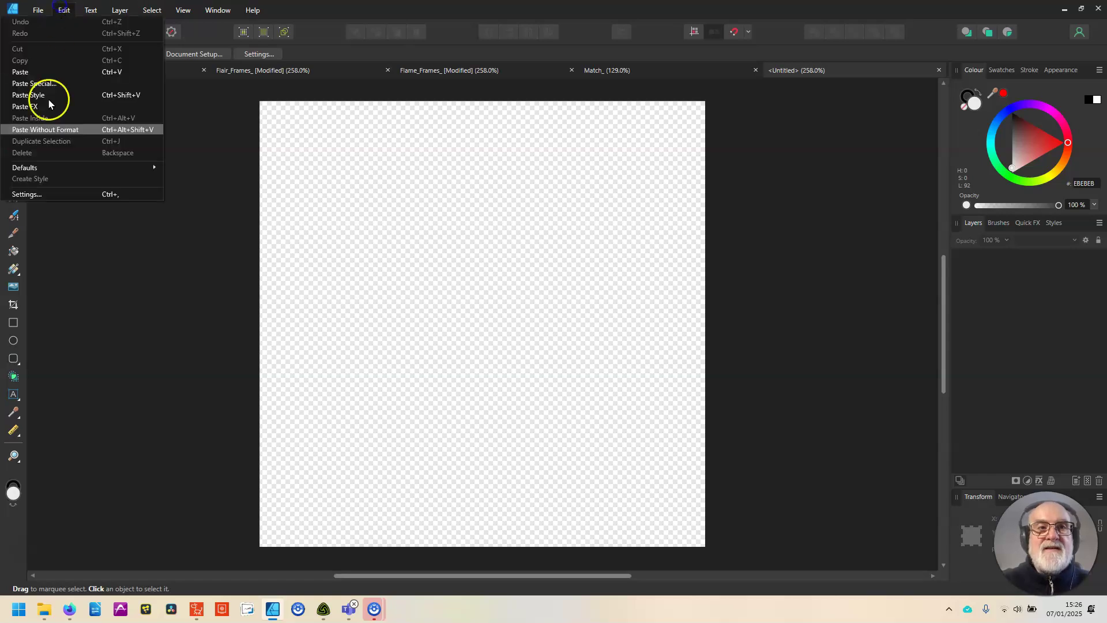
{"action": "left_click", "coordinate": [35, 72]}
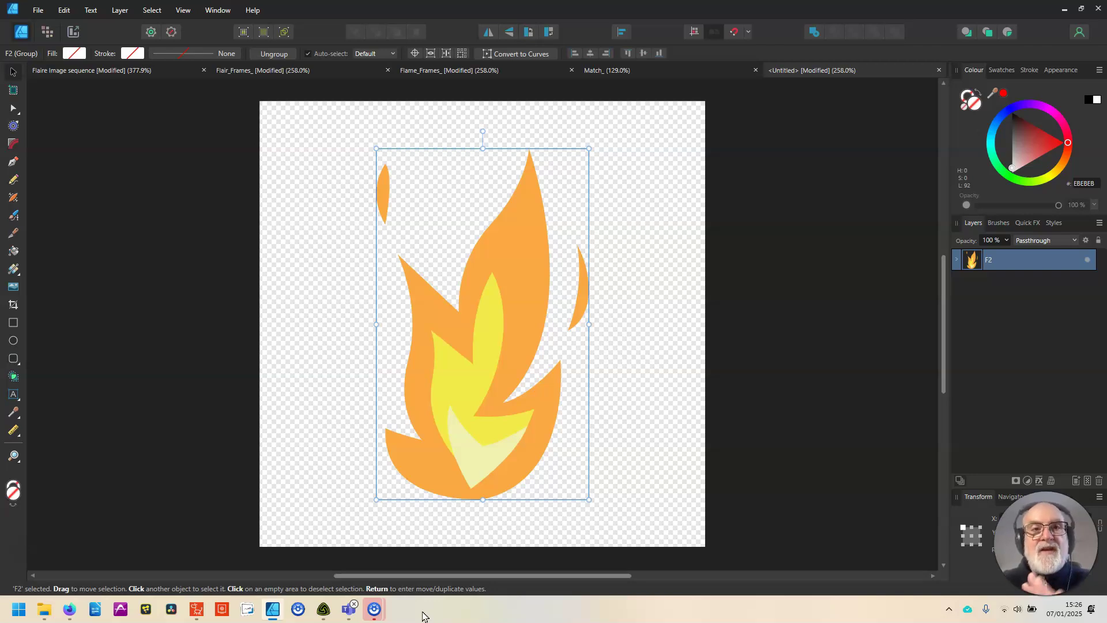
In the Flair_Frames_ document, show and hide the flame layers F1 to F5 one at a time above the match head
{"action": "left_click", "coordinate": [288, 69]}
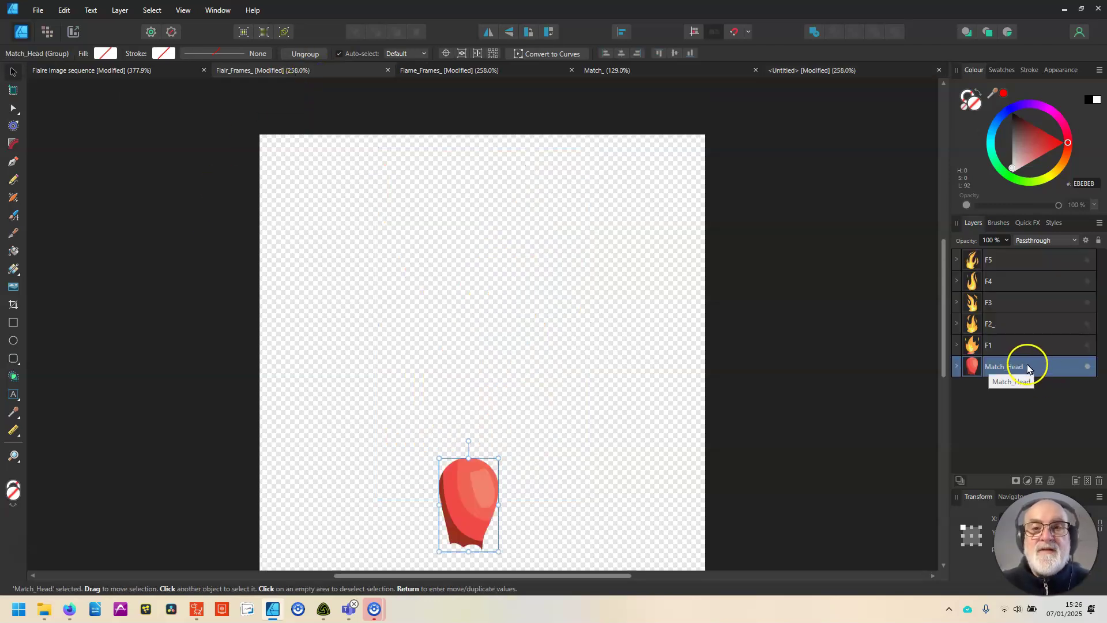
{"action": "left_click", "coordinate": [1087, 344]}
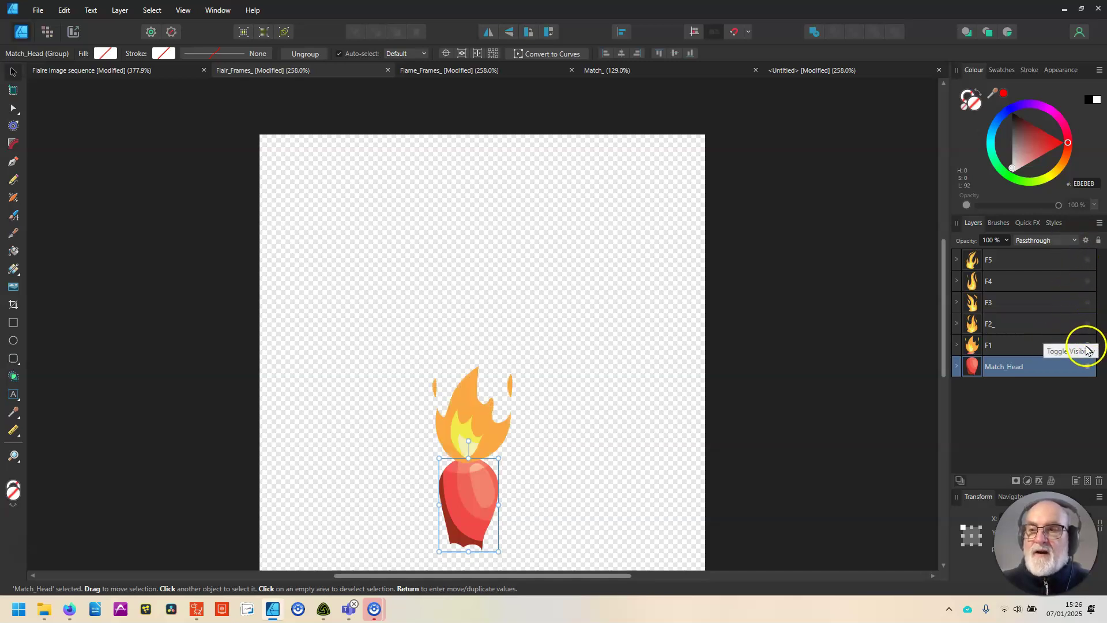
{"action": "left_click", "coordinate": [1089, 346]}
{"action": "left_click", "coordinate": [1089, 324]}
{"action": "left_click", "coordinate": [1090, 326]}
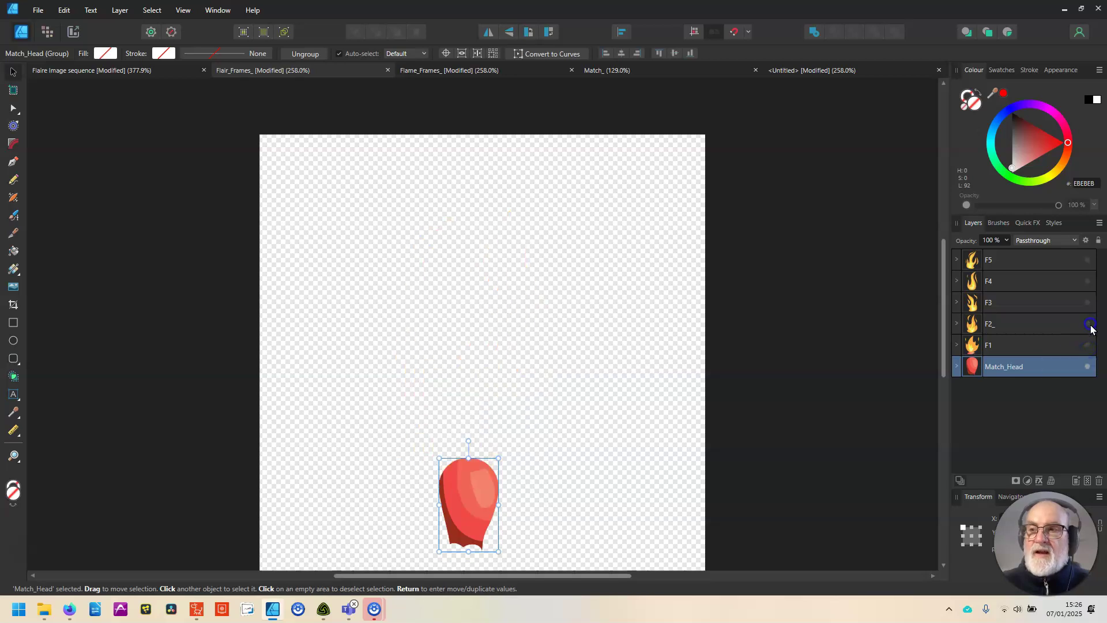
{"action": "left_click", "coordinate": [1090, 303]}
{"action": "left_click", "coordinate": [1089, 304]}
{"action": "left_click", "coordinate": [1093, 283]}
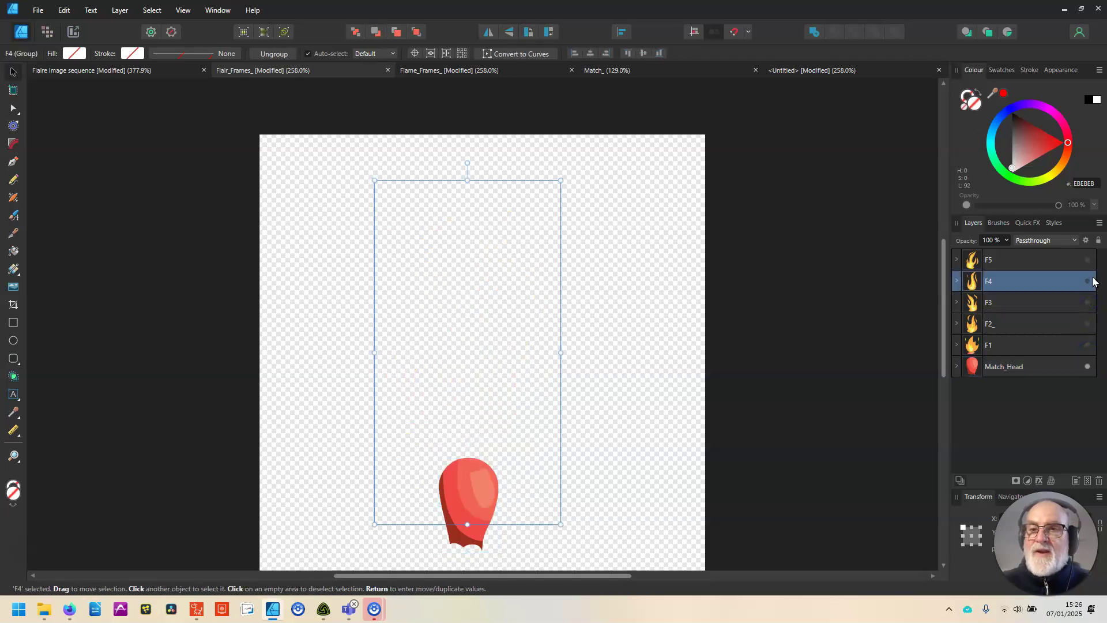
{"action": "left_click", "coordinate": [1089, 282]}
{"action": "left_click", "coordinate": [1088, 280]}
{"action": "left_click", "coordinate": [1088, 260]}
{"action": "left_click", "coordinate": [1088, 262]}
Compare flames F5 and F1 on the match head by toggling their visibility, and hide both
{"action": "left_click", "coordinate": [1088, 260]}
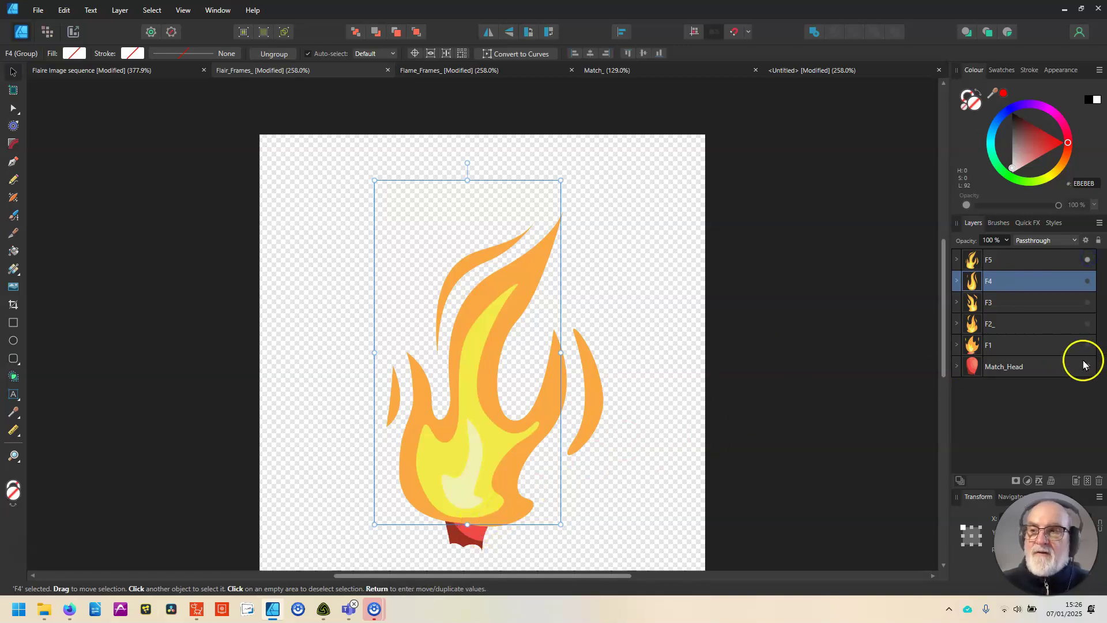
{"action": "left_click", "coordinate": [1088, 345]}
{"action": "left_click", "coordinate": [1088, 259]}
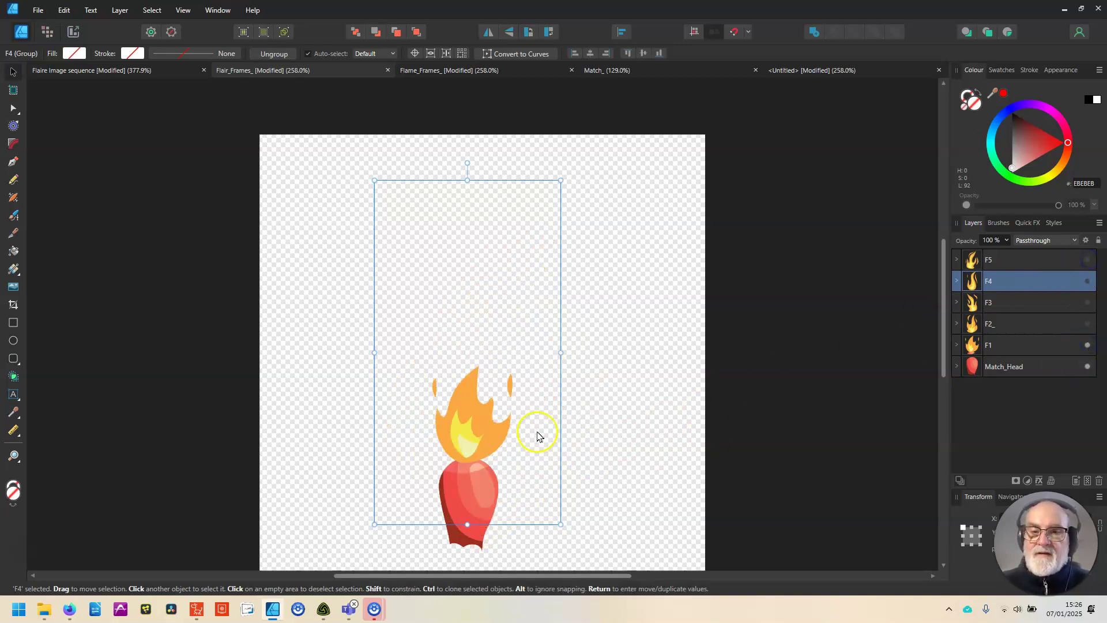
{"action": "left_click", "coordinate": [1088, 260]}
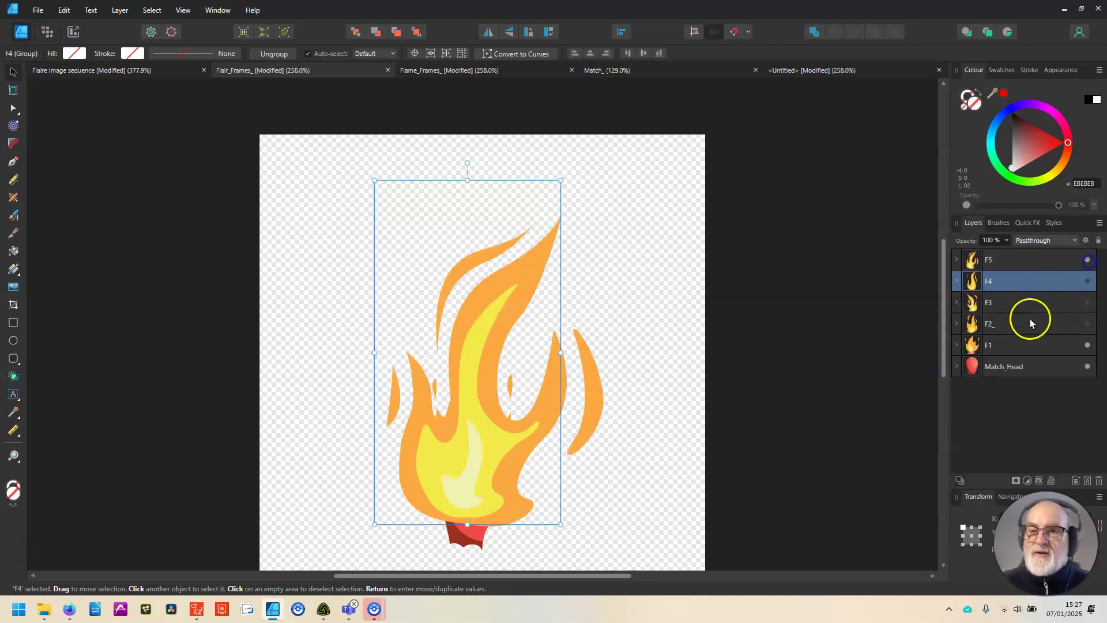
{"action": "left_click", "coordinate": [1088, 261]}
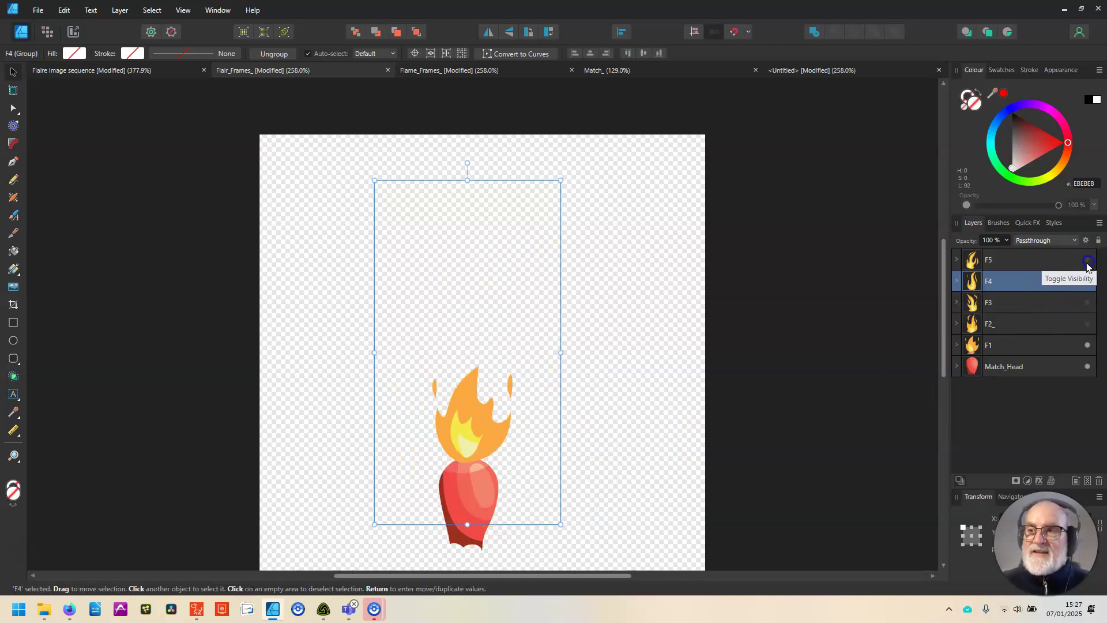
{"action": "left_click", "coordinate": [1088, 344]}
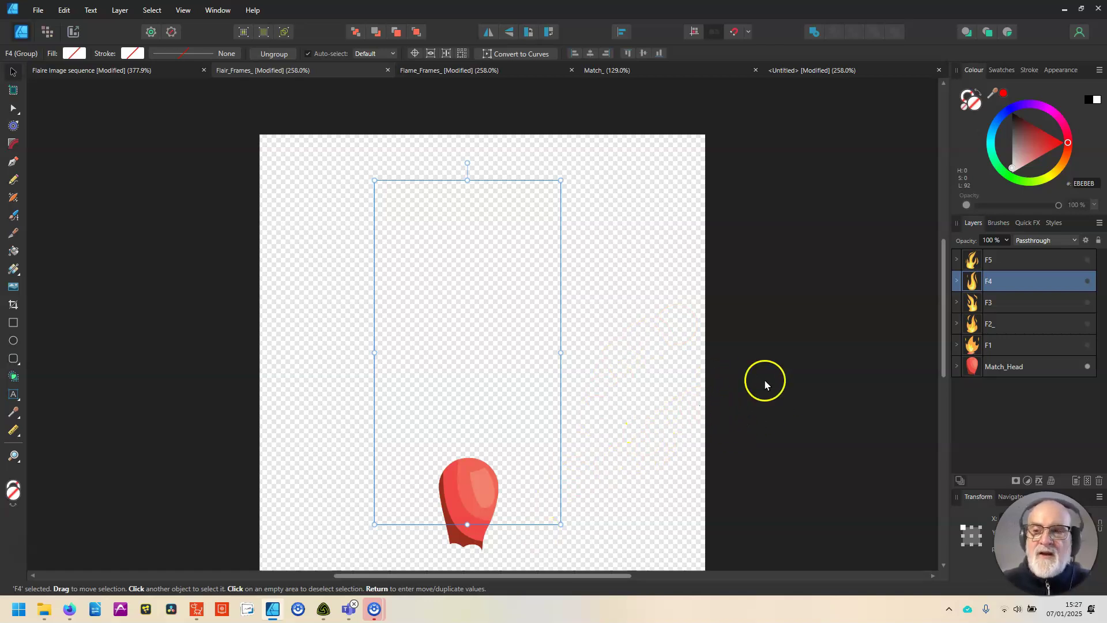
{"action": "left_click", "coordinate": [1000, 367]}
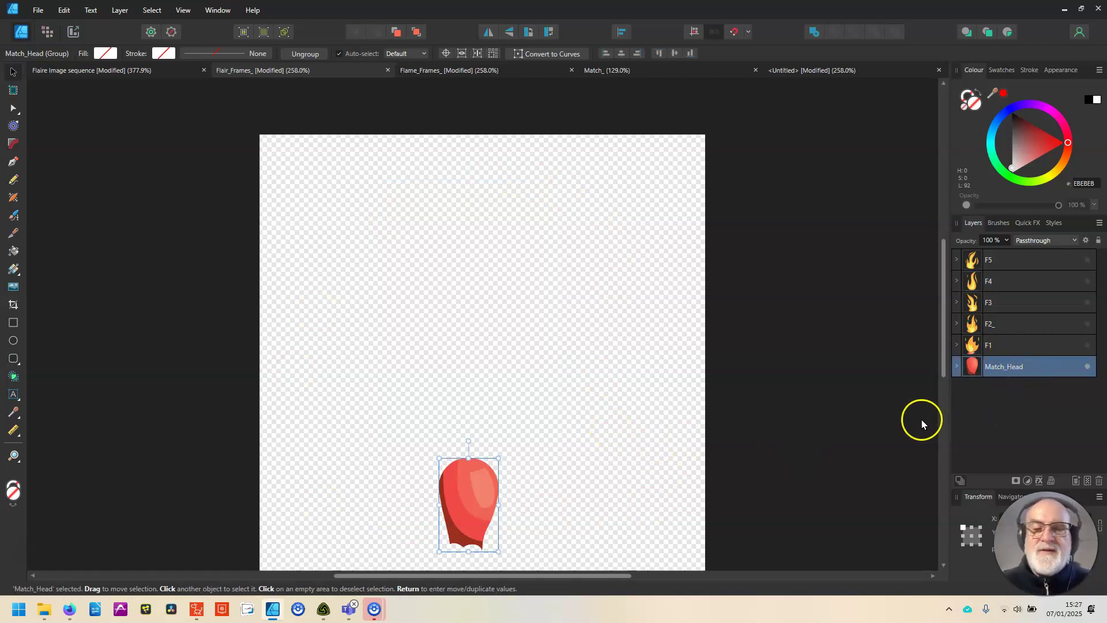
{"action": "left_click", "coordinate": [38, 10]}
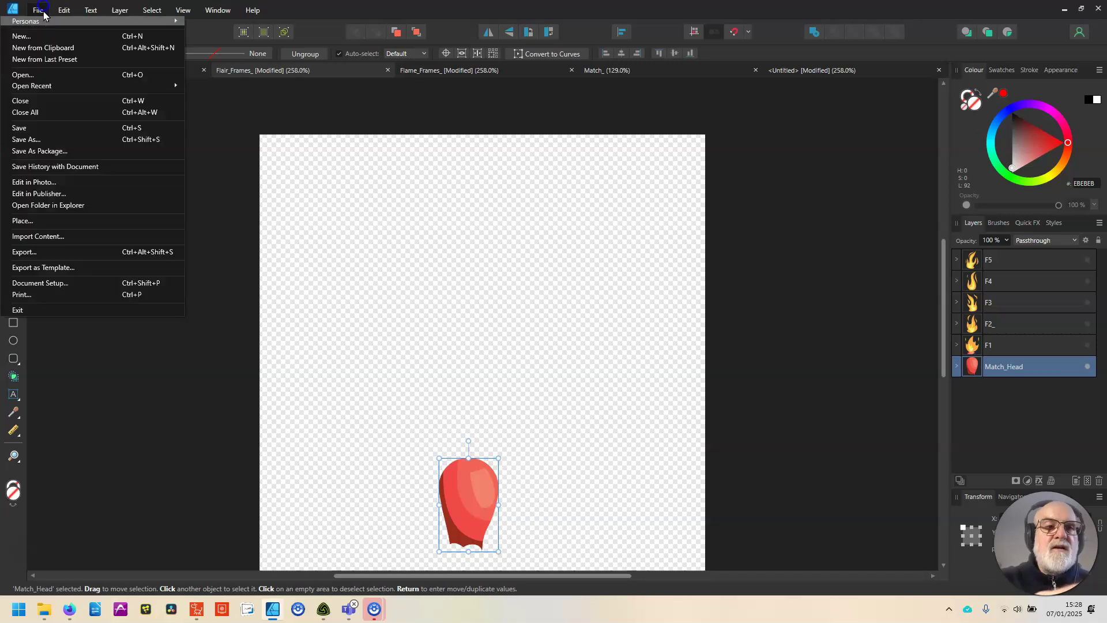
{"action": "left_click", "coordinate": [50, 252]}
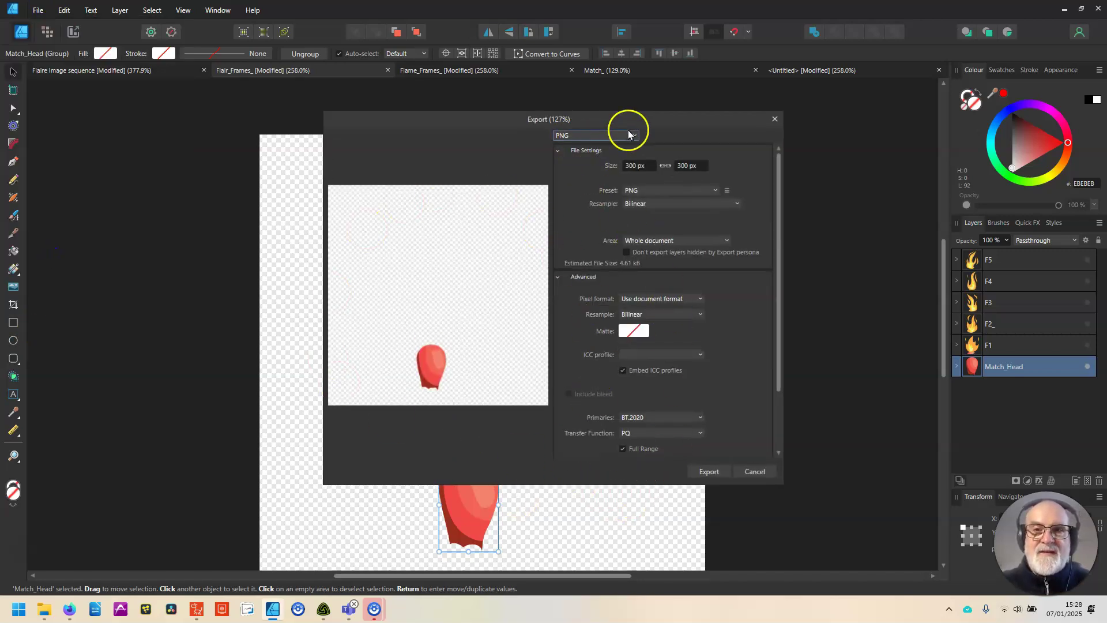
{"action": "left_click", "coordinate": [709, 472]}
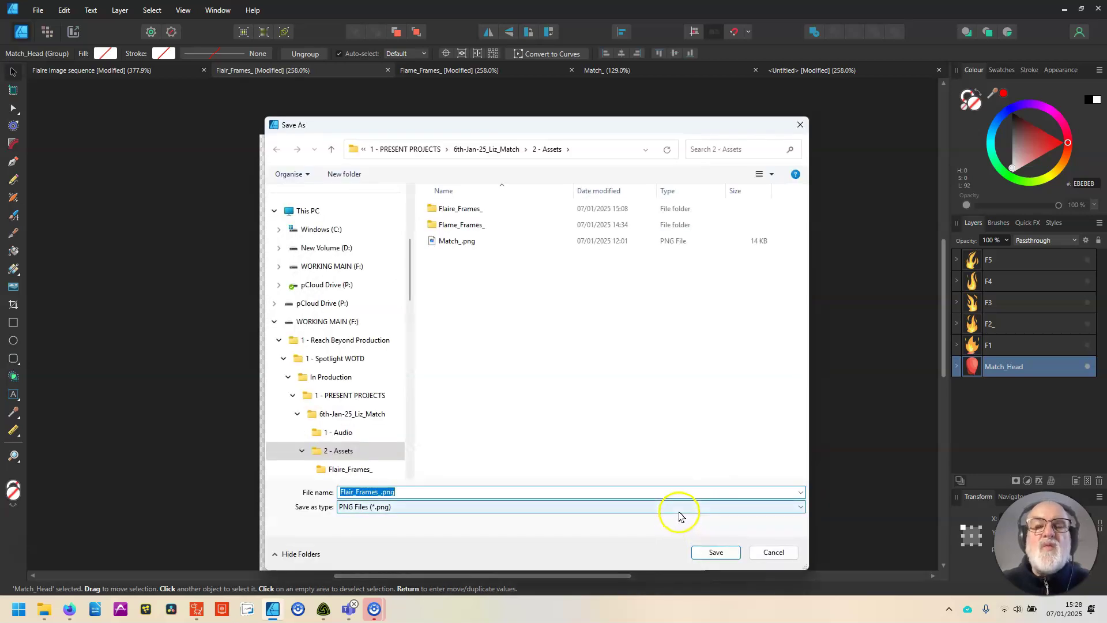
{"action": "left_click", "coordinate": [774, 552]}
Switch to File Explorer and look through the exported PNG frames in the Flaire_Frames_ folder of 2 - Assets
{"action": "left_click", "coordinate": [44, 610]}
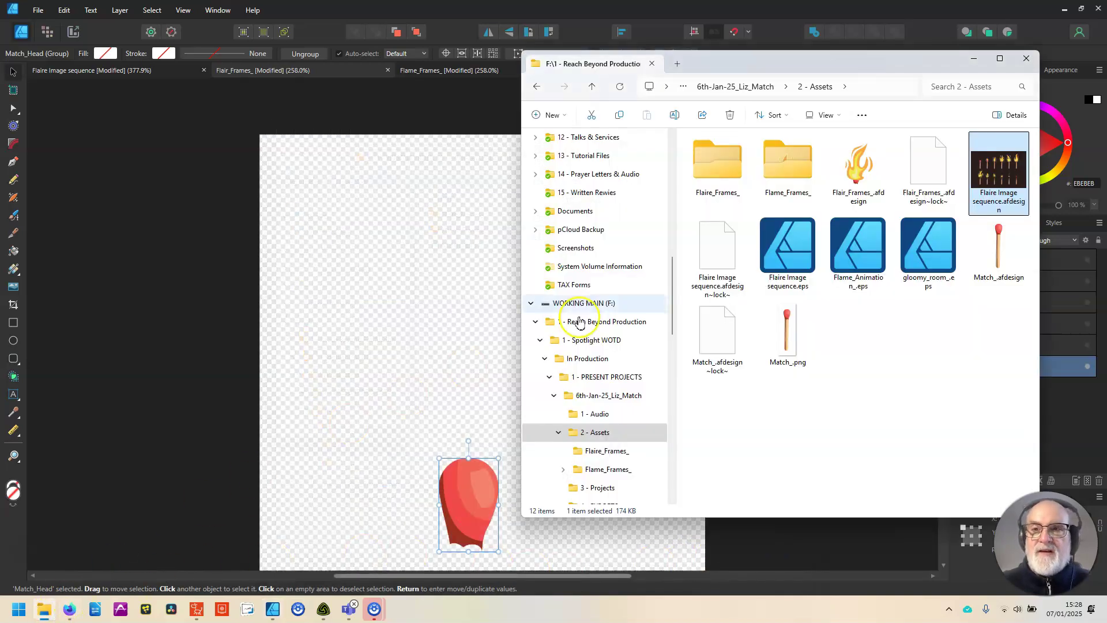
{"action": "double_click", "coordinate": [718, 175]}
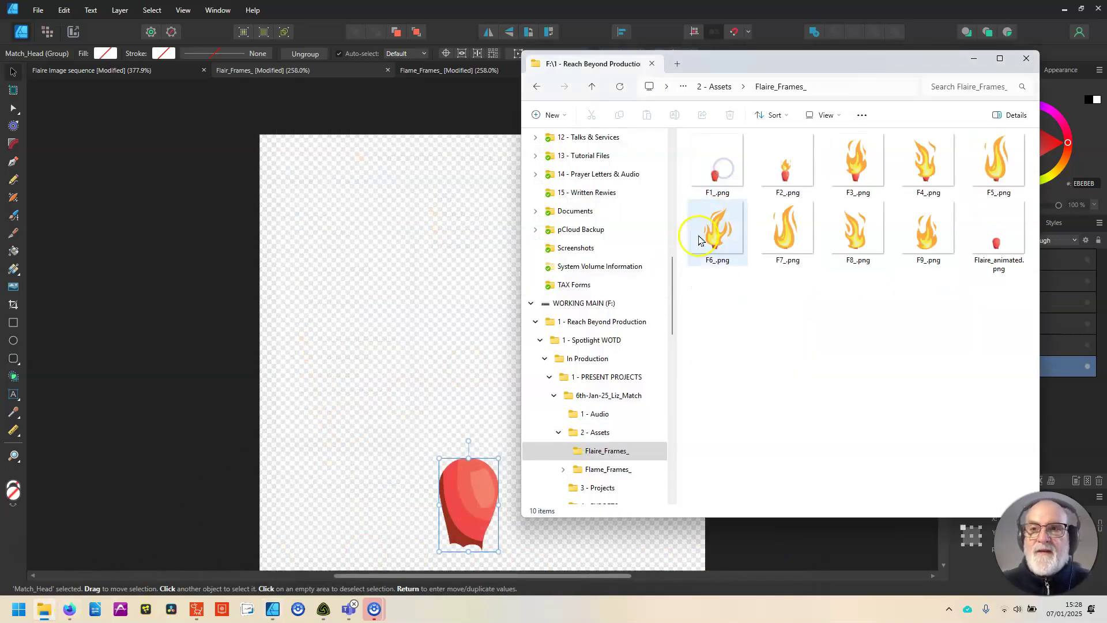
{"action": "left_click_drag", "start_coordinate": [890, 55], "coordinate": [585, 64]}
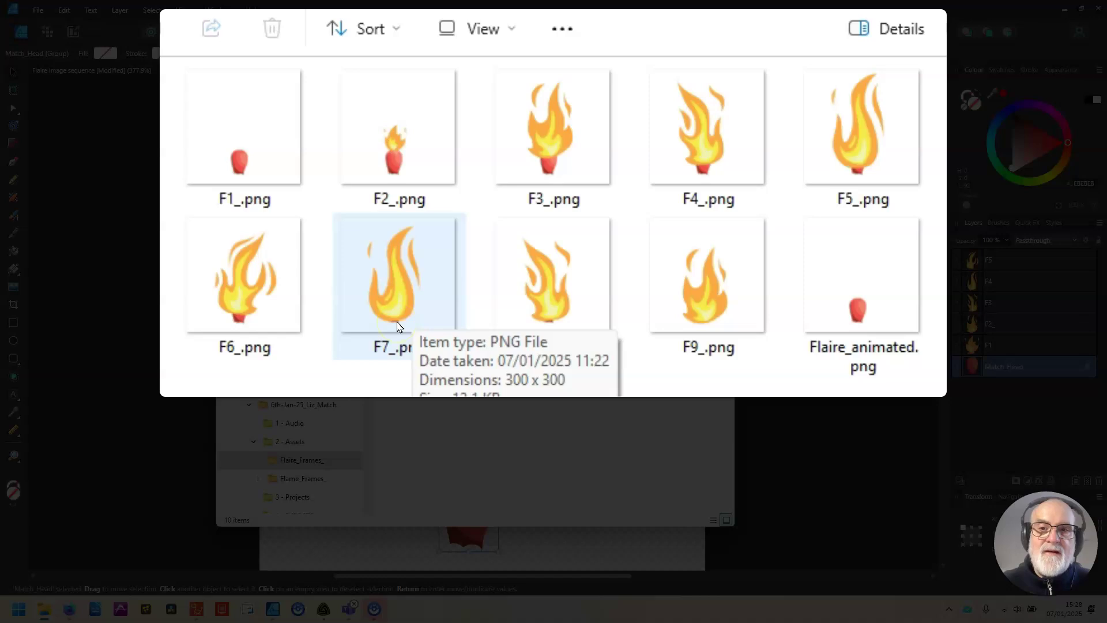
{"action": "left_click", "coordinate": [718, 155]}
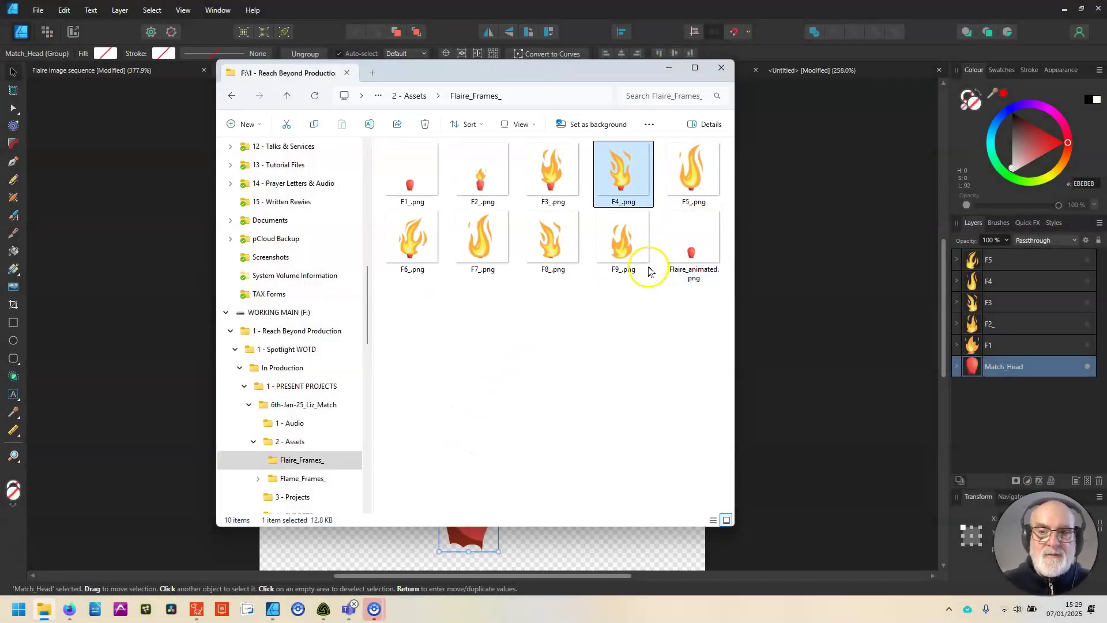
{"action": "left_click", "coordinate": [669, 71]}
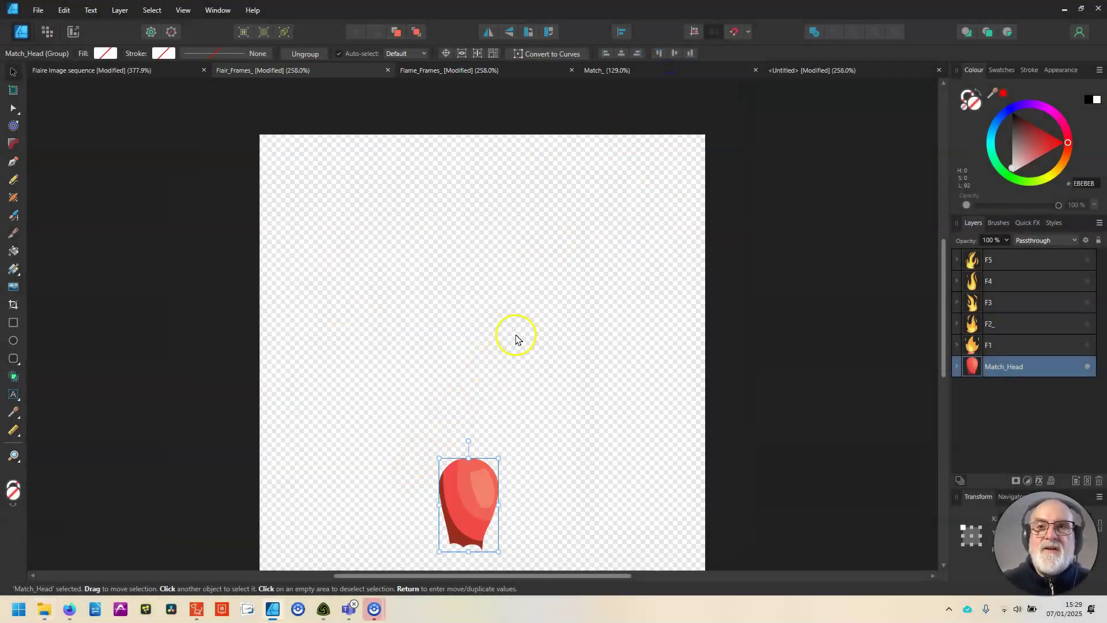
Select the dark Dud_Head_ group in the Flame_Frames_ document and examine the burnt matches in the Flaire image sequence's lower row
{"action": "left_click", "coordinate": [458, 70]}
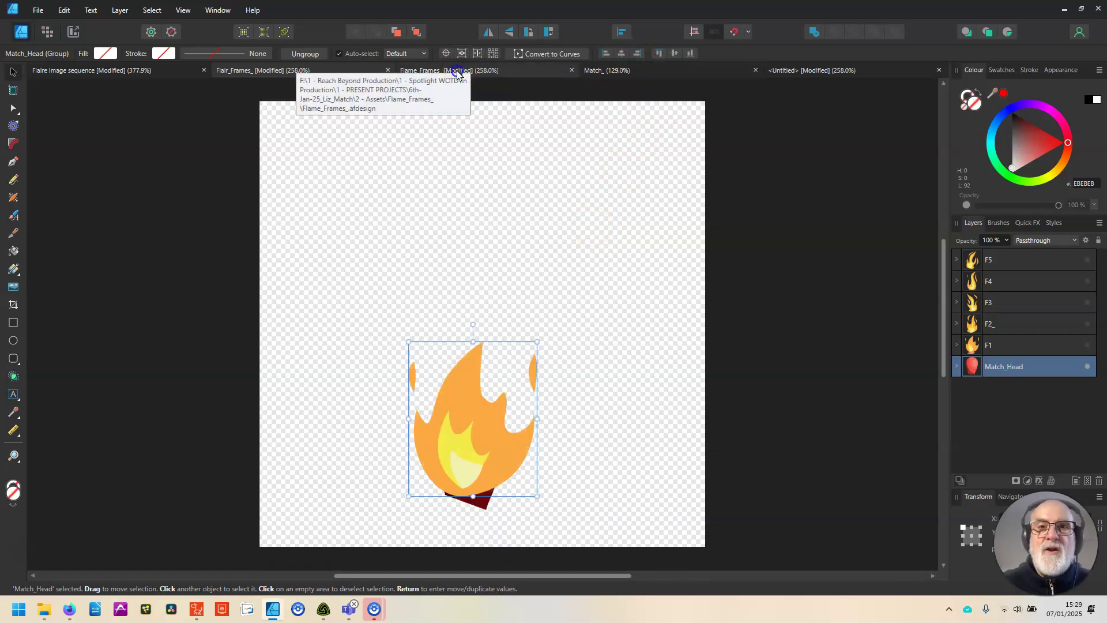
{"action": "left_click", "coordinate": [1021, 369]}
{"action": "left_click", "coordinate": [144, 70]}
{"action": "key", "text": "a"}
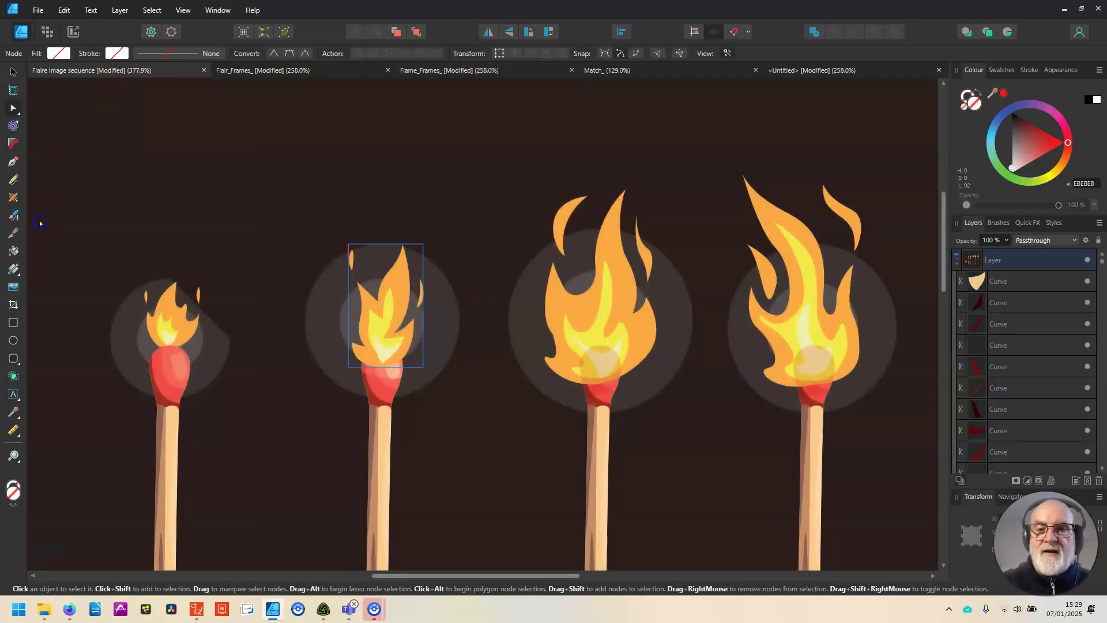
{"action": "scroll", "coordinate": [929, 354], "scroll_direction": "down", "scroll_amount": 10}
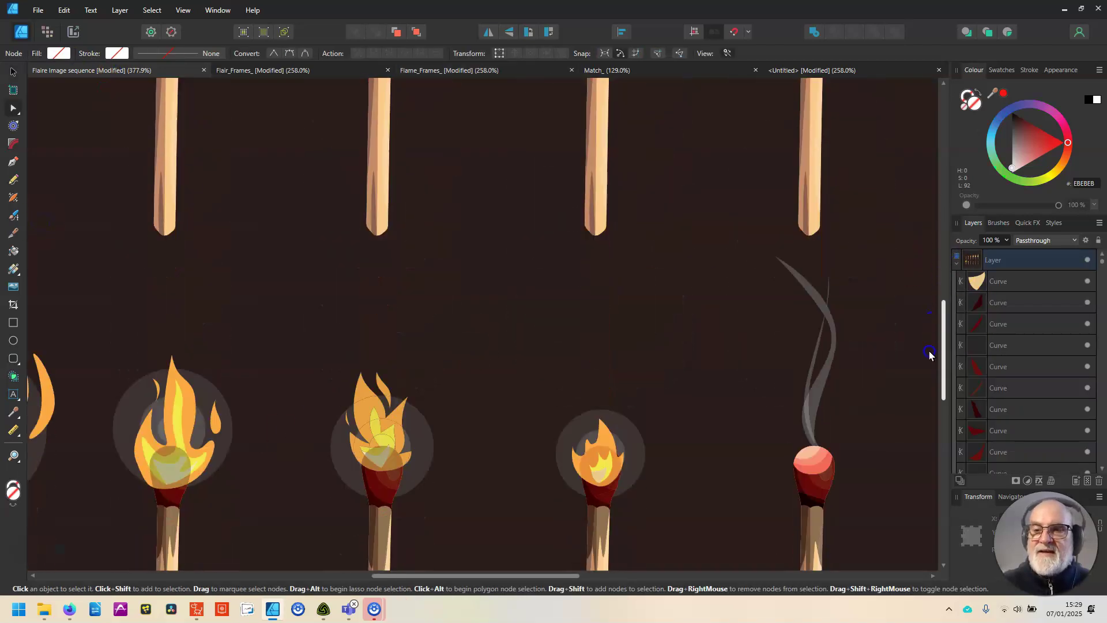
{"action": "left_click_drag", "start_coordinate": [550, 576], "coordinate": [672, 555]}
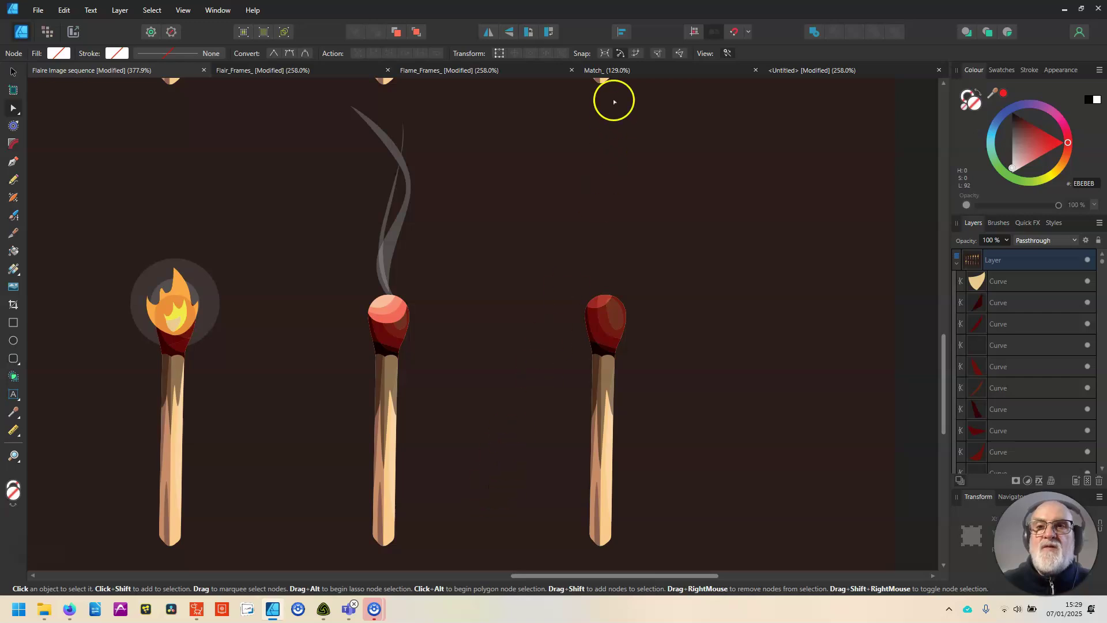
Return to the Flame_Frames_ document and show flames F1, F2_ and F3 one at a time over the dark match head
{"action": "left_click", "coordinate": [614, 69]}
{"action": "left_click", "coordinate": [524, 69]}
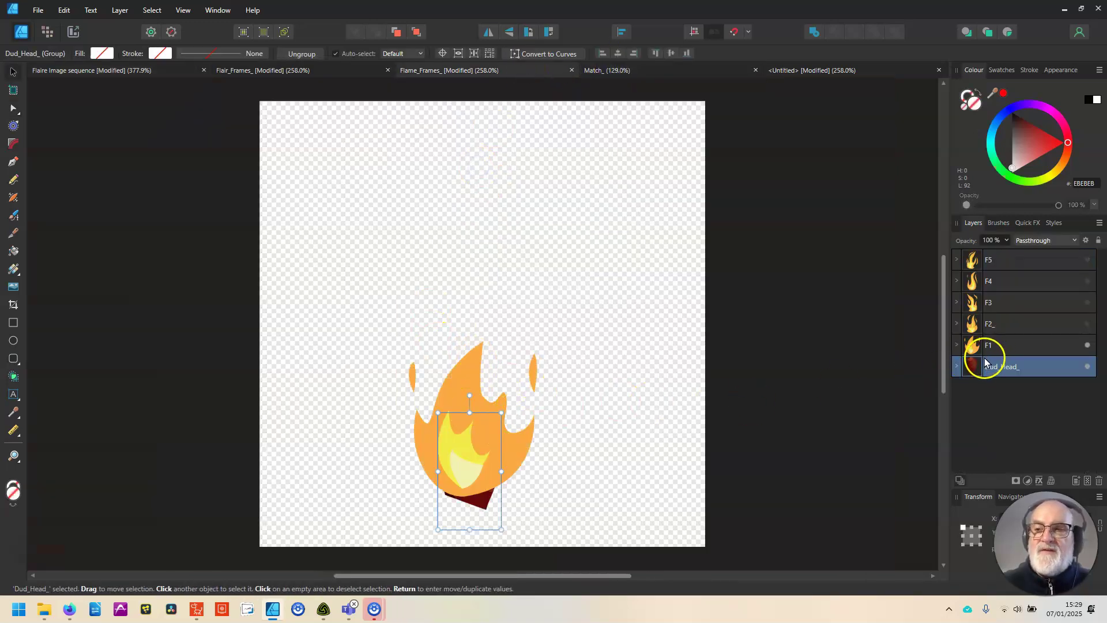
{"action": "left_click", "coordinate": [472, 490]}
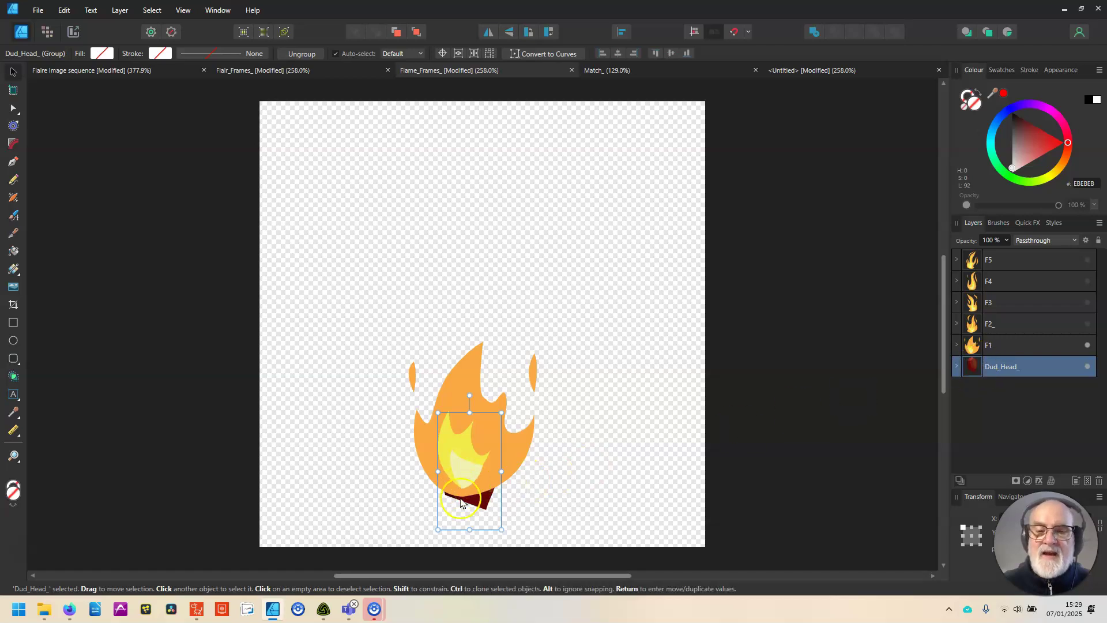
{"action": "left_click", "coordinate": [1087, 345]}
{"action": "left_click", "coordinate": [1088, 345]}
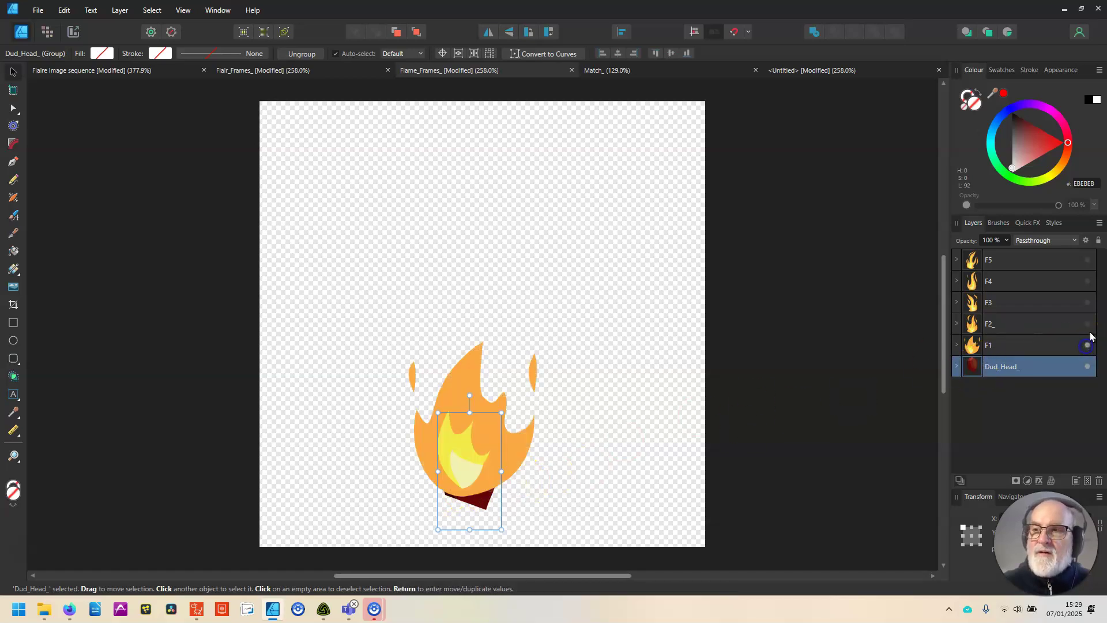
{"action": "left_click", "coordinate": [1088, 323]}
{"action": "left_click", "coordinate": [1088, 345]}
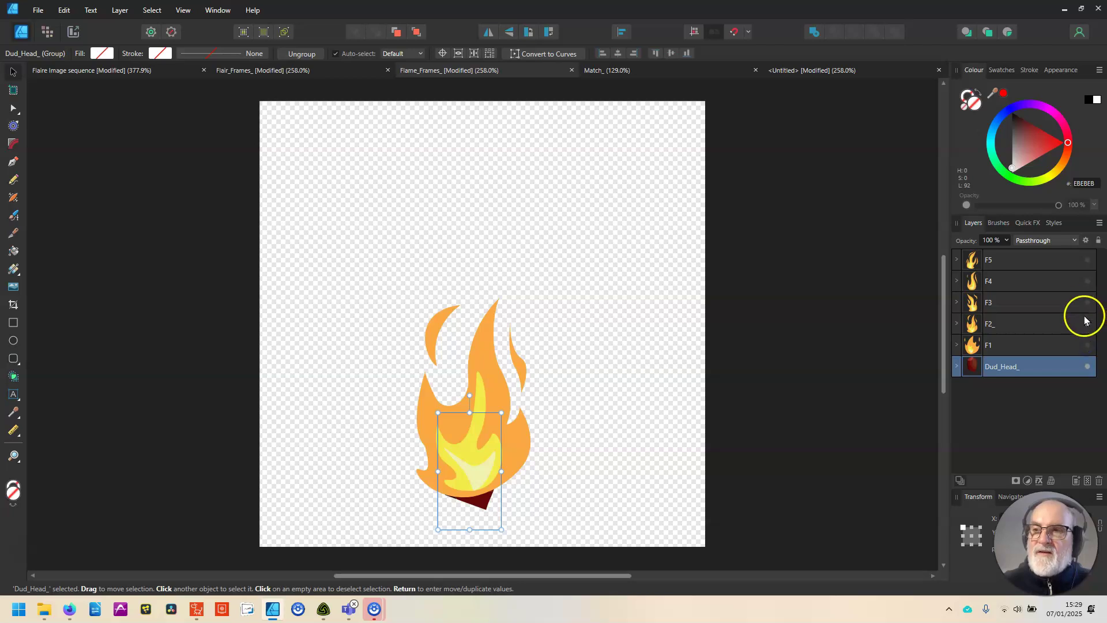
{"action": "left_click", "coordinate": [1087, 324]}
{"action": "left_click", "coordinate": [1087, 302]}
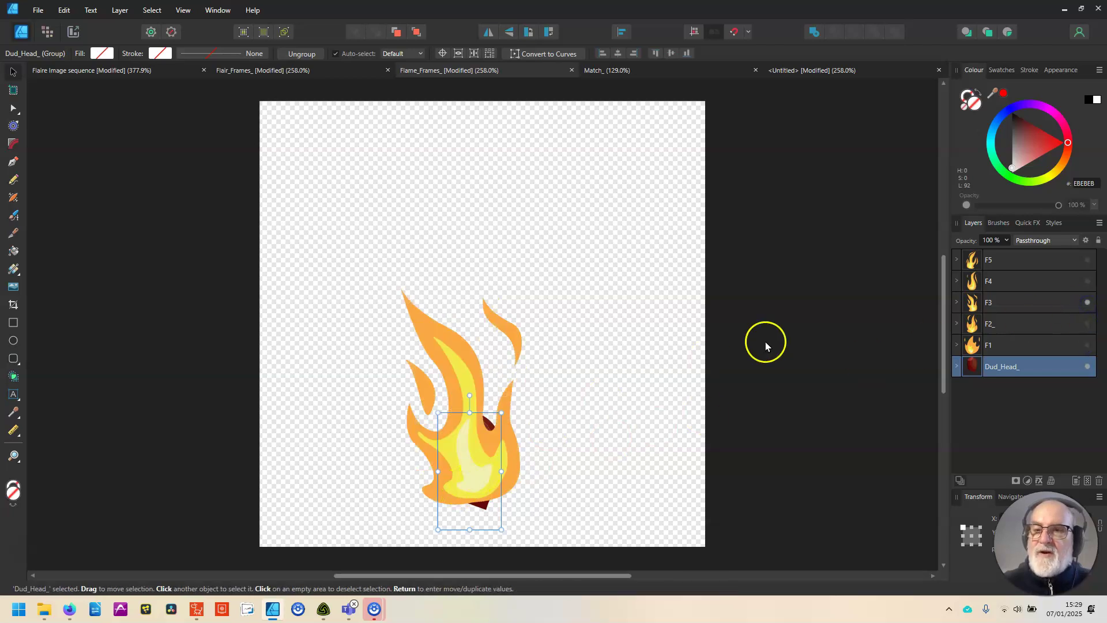
Enlarge flame F3 slightly and reposition it over the dark match head so it covers more of it
{"action": "left_click", "coordinate": [1015, 304]}
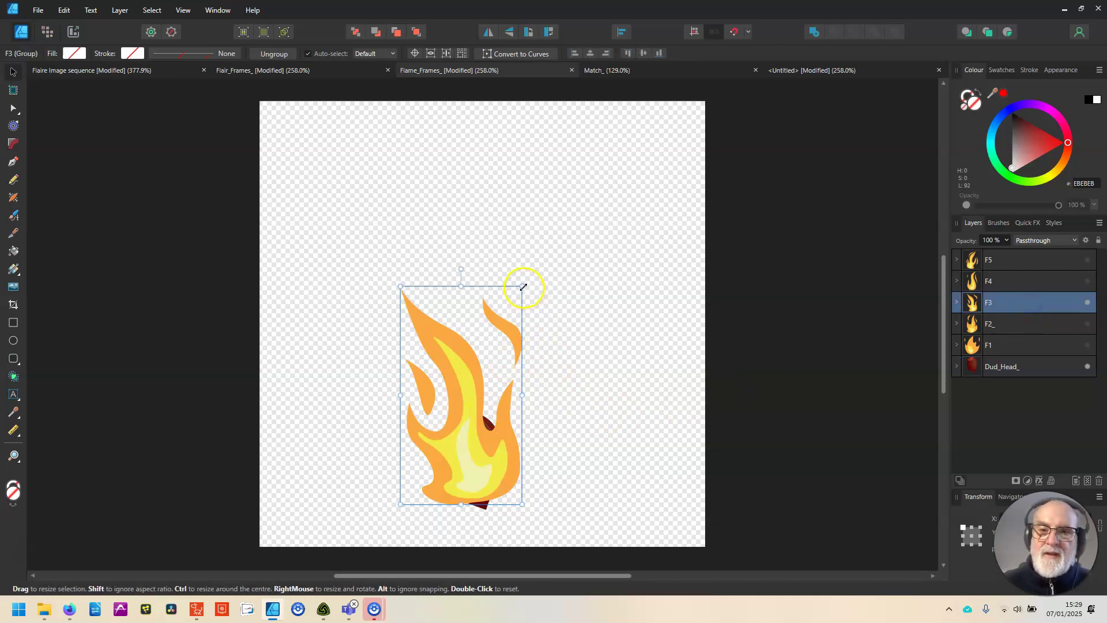
{"action": "left_click_drag", "start_coordinate": [524, 286], "coordinate": [531, 272]}
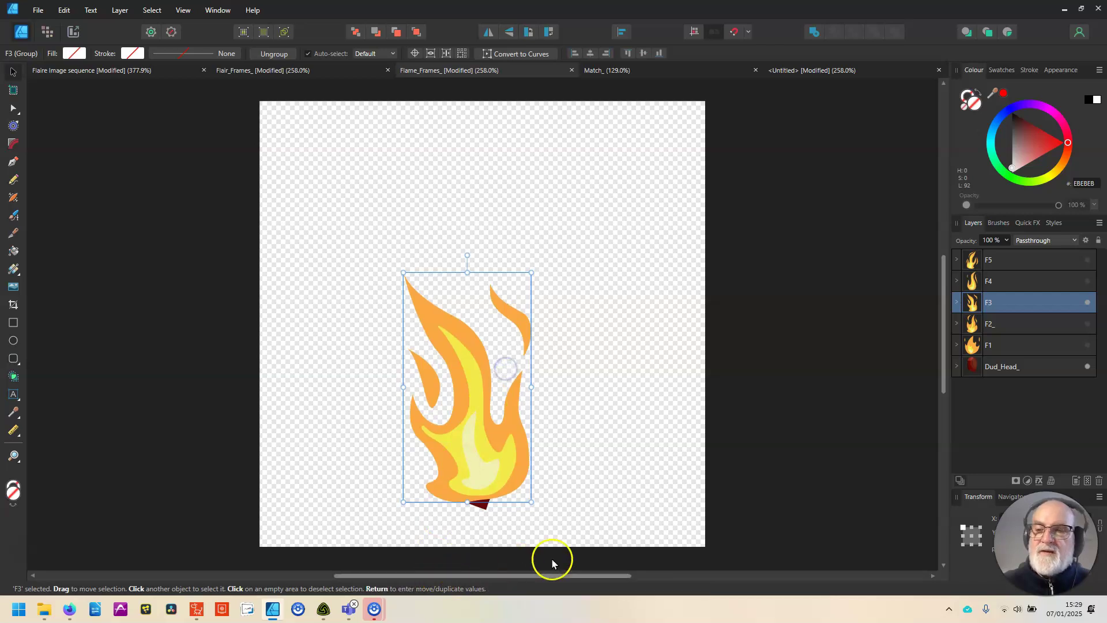
Show only flame F4 over the match head, enlarge it slightly, flip it horizontally and recentre it on the head
{"action": "left_click", "coordinate": [1087, 281]}
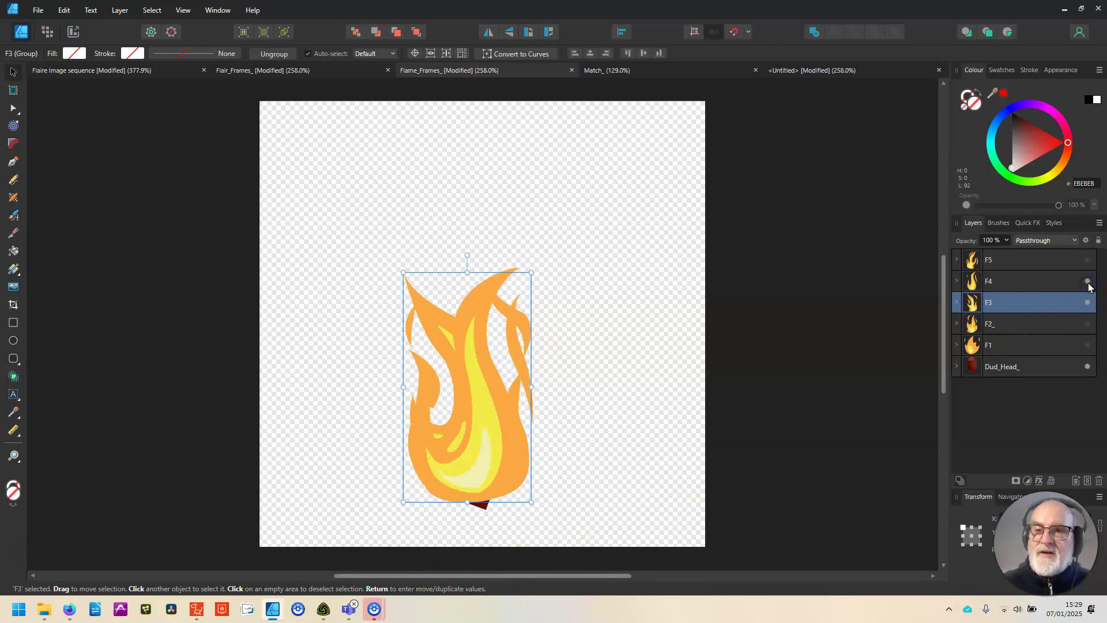
{"action": "left_click", "coordinate": [1089, 260]}
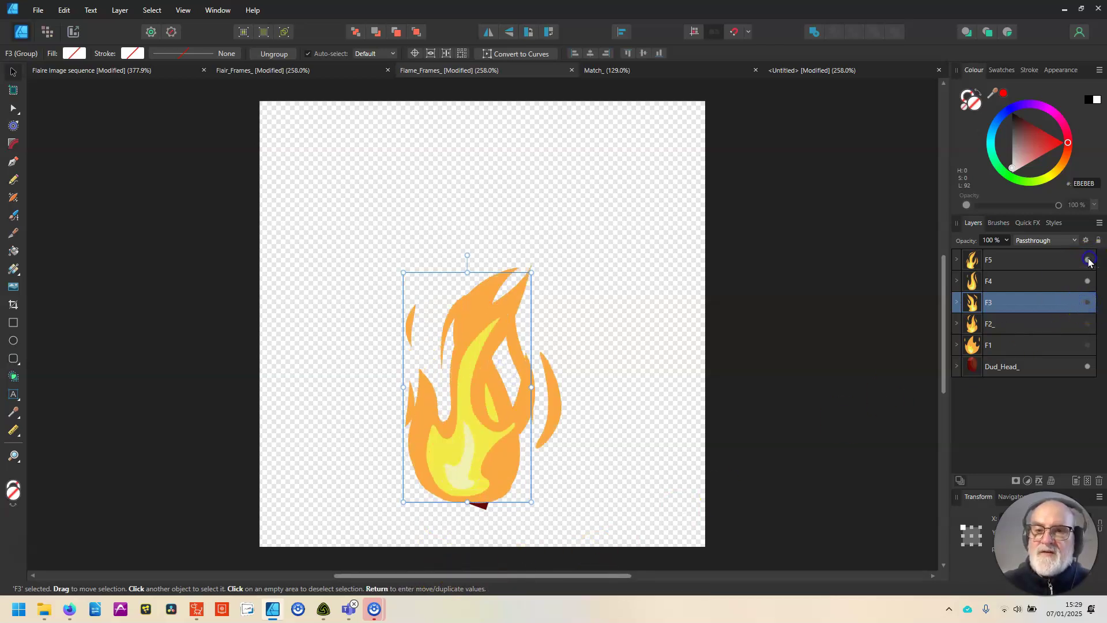
{"action": "left_click", "coordinate": [1089, 260]}
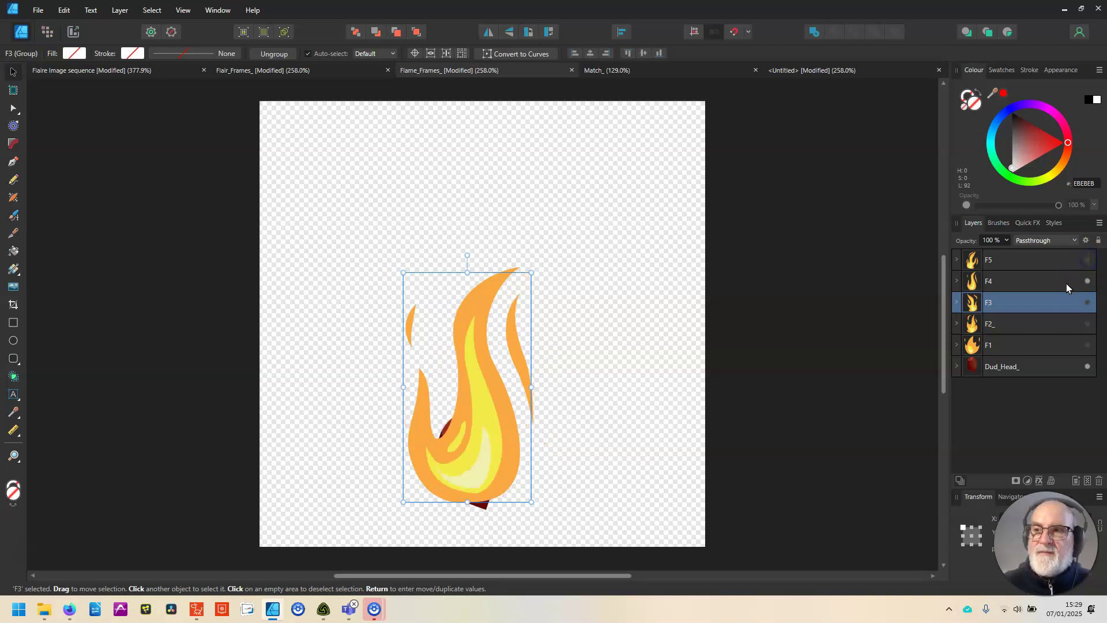
{"action": "left_click", "coordinate": [1066, 286]}
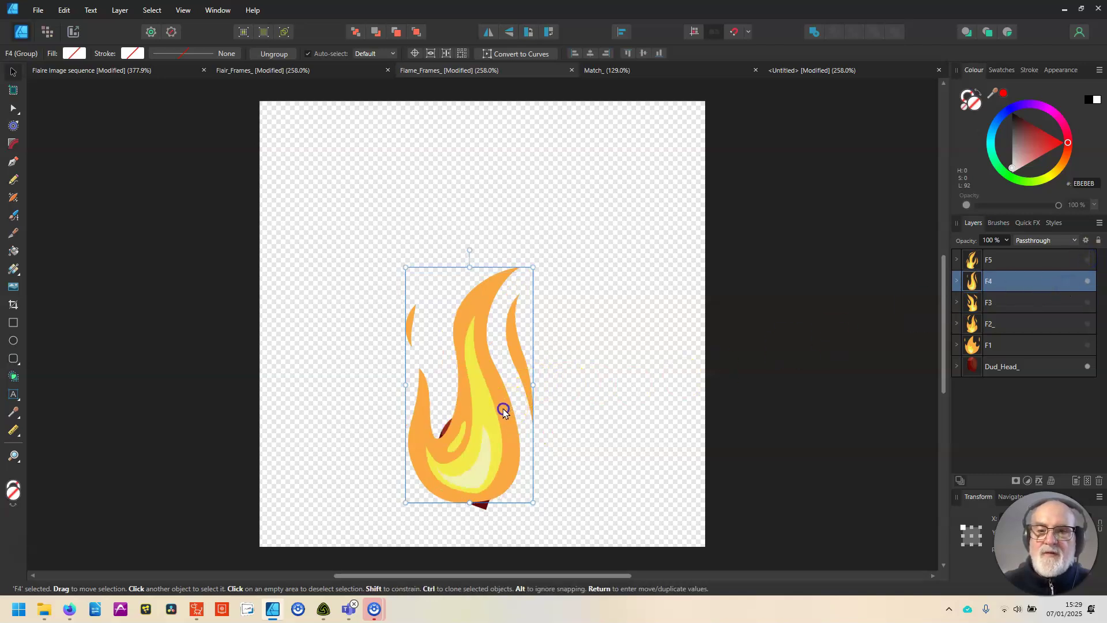
{"action": "left_click_drag", "start_coordinate": [406, 267], "coordinate": [400, 258]}
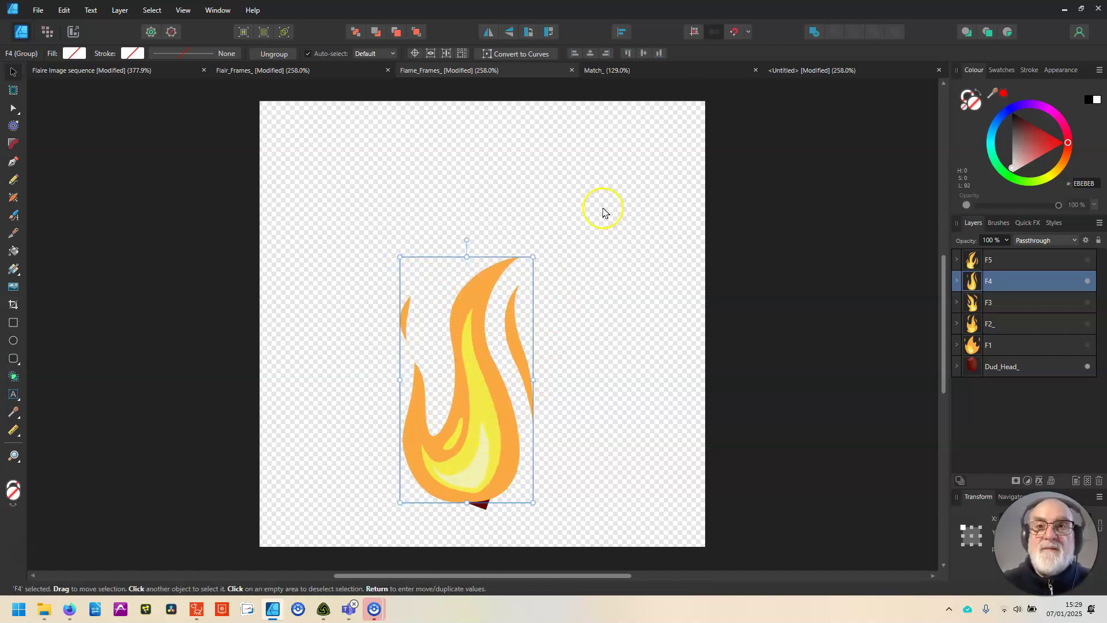
{"action": "left_click", "coordinate": [486, 35]}
{"action": "left_click_drag", "start_coordinate": [489, 452], "coordinate": [499, 467]}
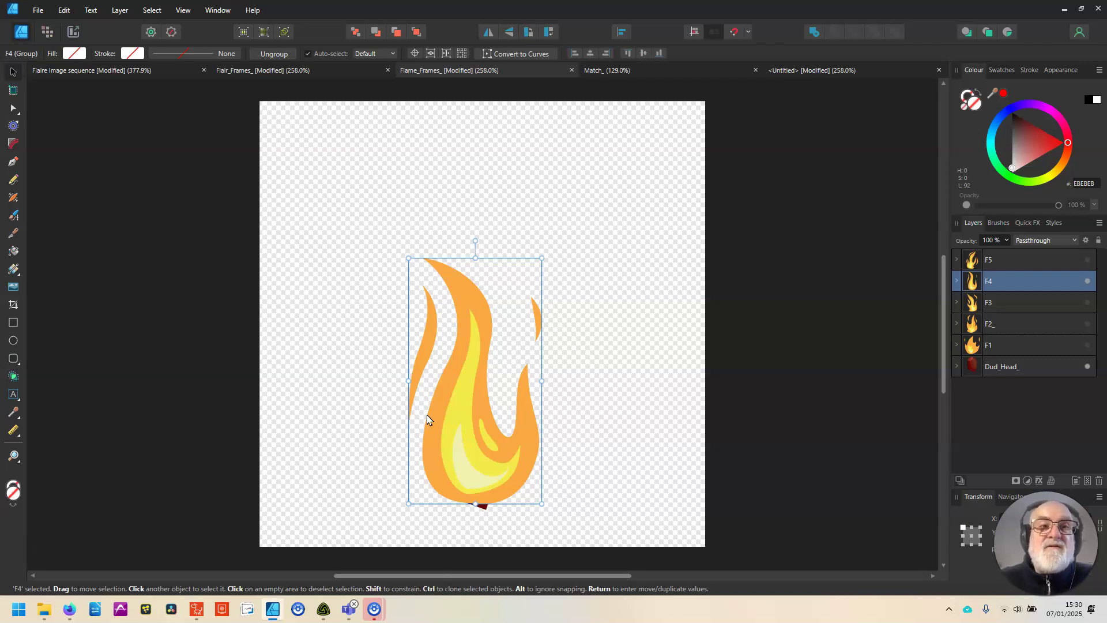
Hide flame F4, select Dud_Head_, and show flames F1, F2_ and F3 one at a time over it
{"action": "left_click", "coordinate": [1088, 281]}
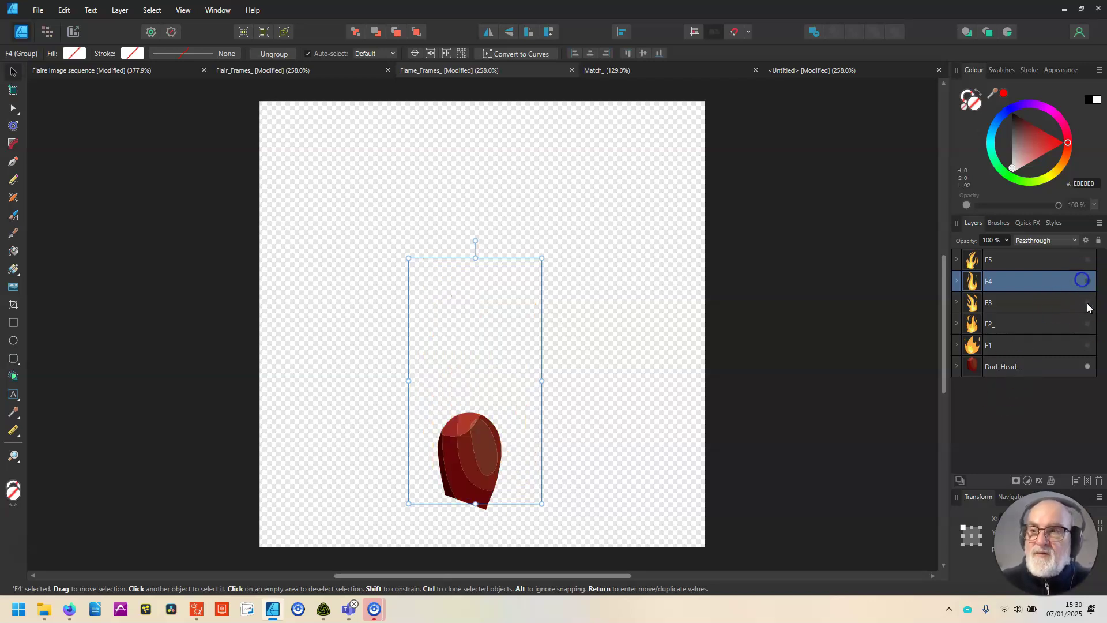
{"action": "left_click", "coordinate": [1039, 369]}
{"action": "left_click", "coordinate": [1088, 345]}
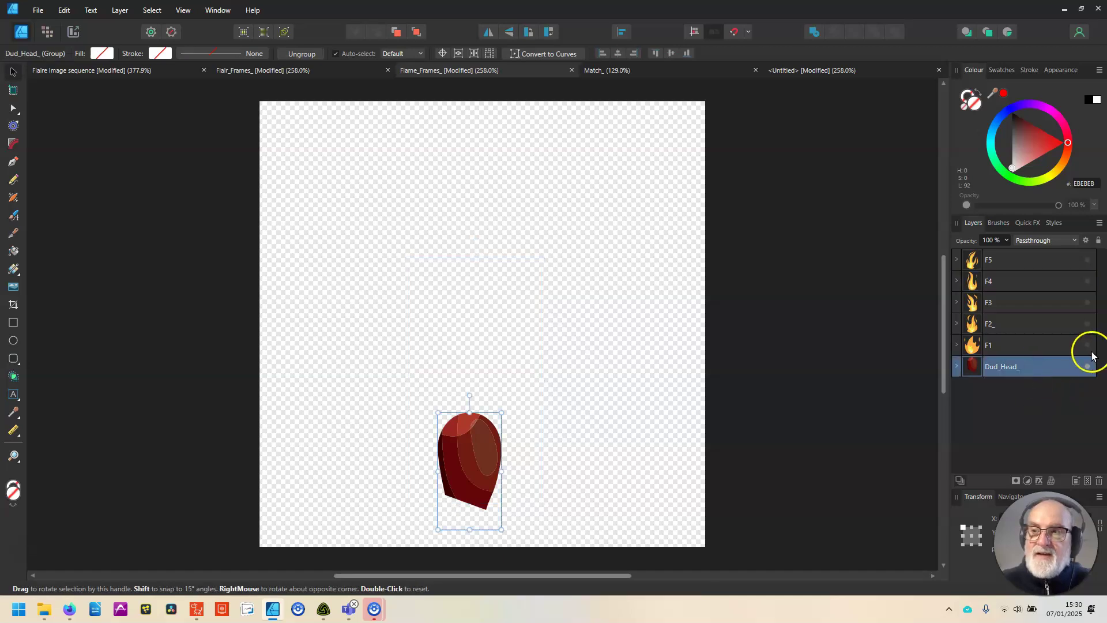
{"action": "double_click", "coordinate": [995, 366]}
{"action": "left_click", "coordinate": [967, 371]}
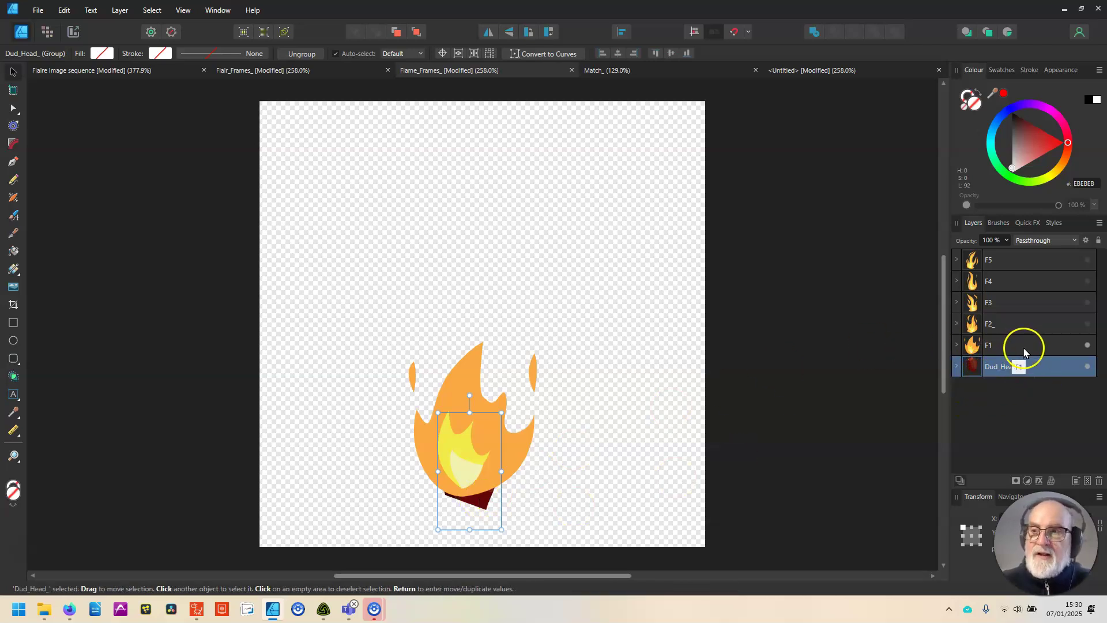
{"action": "left_click", "coordinate": [1087, 323]}
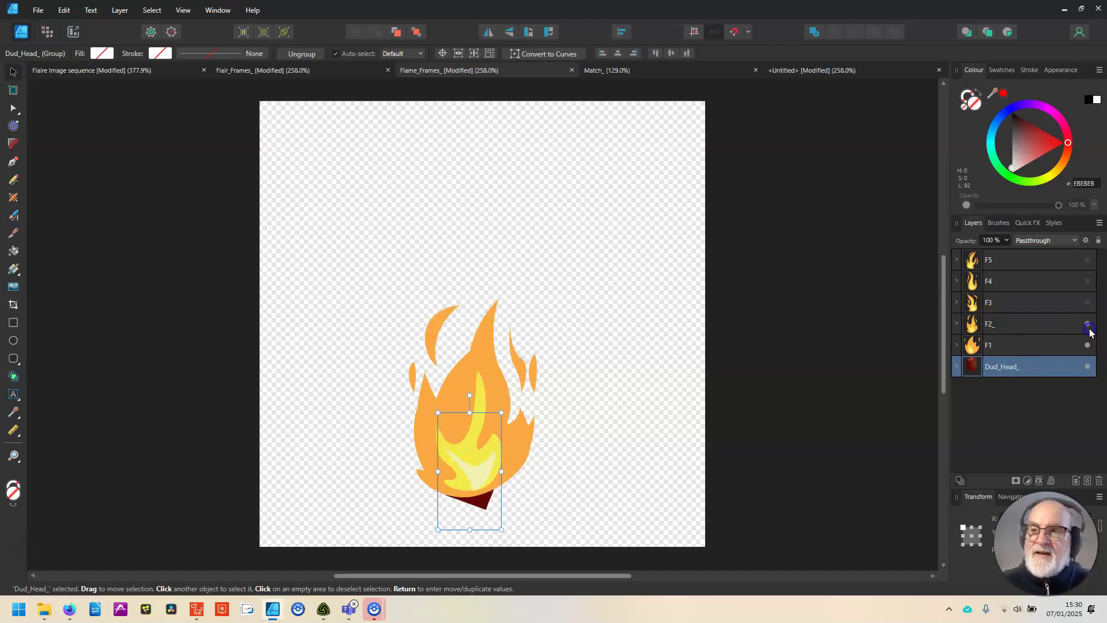
{"action": "left_click", "coordinate": [1088, 345]}
{"action": "left_click", "coordinate": [1087, 302]}
{"action": "left_click", "coordinate": [1085, 325]}
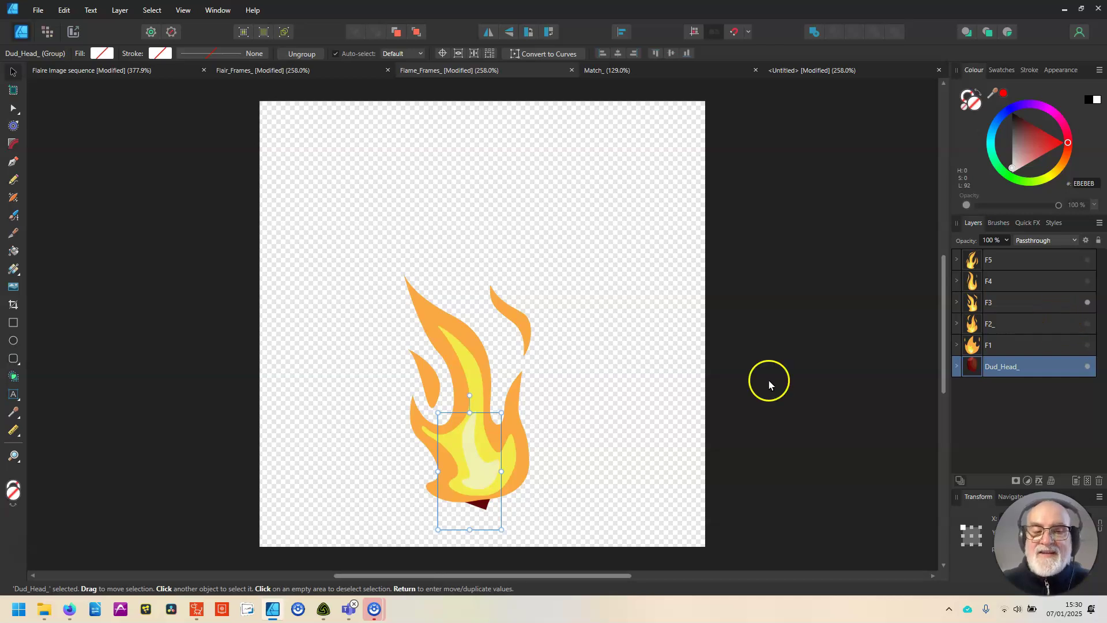
Switch to File Explorer, examine the PNG frames in Flame_Frames_ > FLAME_PNGs, and return to the 2 - Assets folder
{"action": "left_click", "coordinate": [48, 616]}
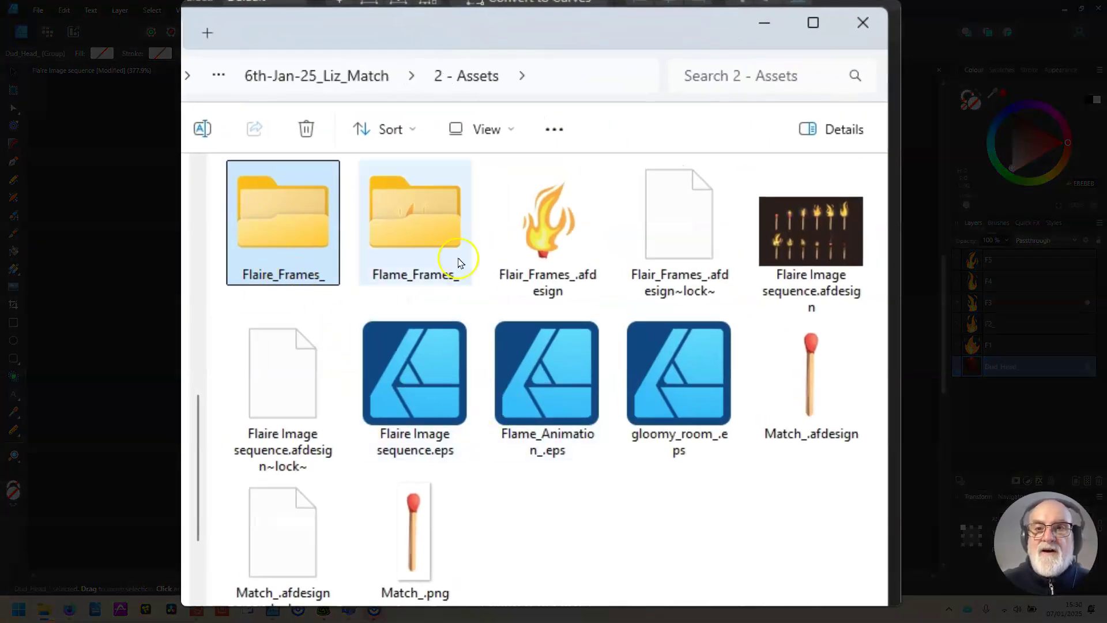
{"action": "double_click", "coordinate": [425, 230]}
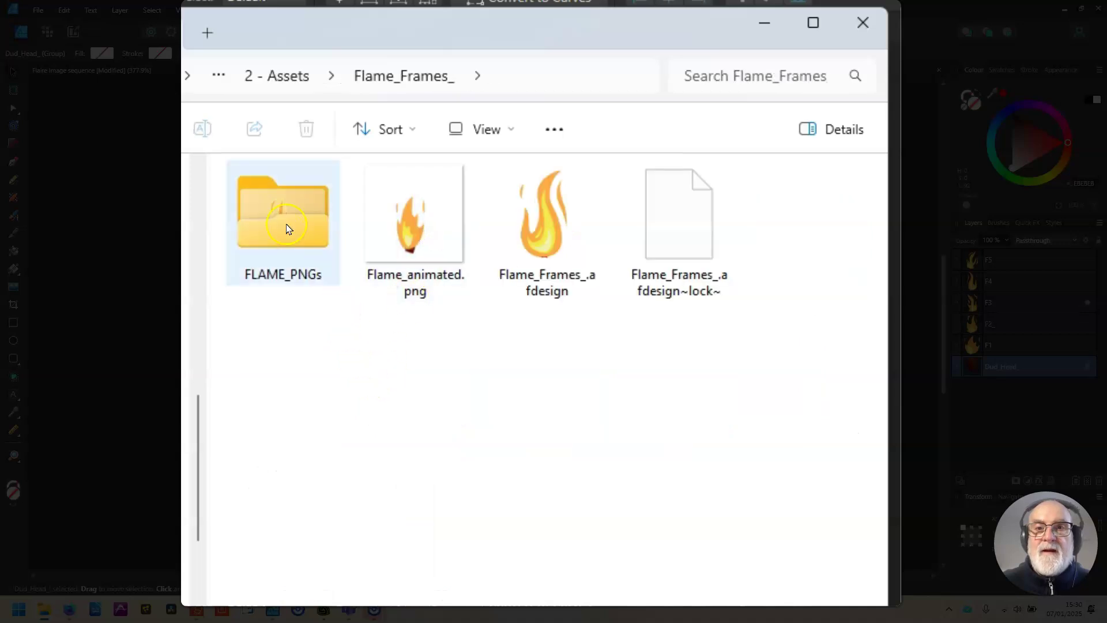
{"action": "double_click", "coordinate": [285, 226]}
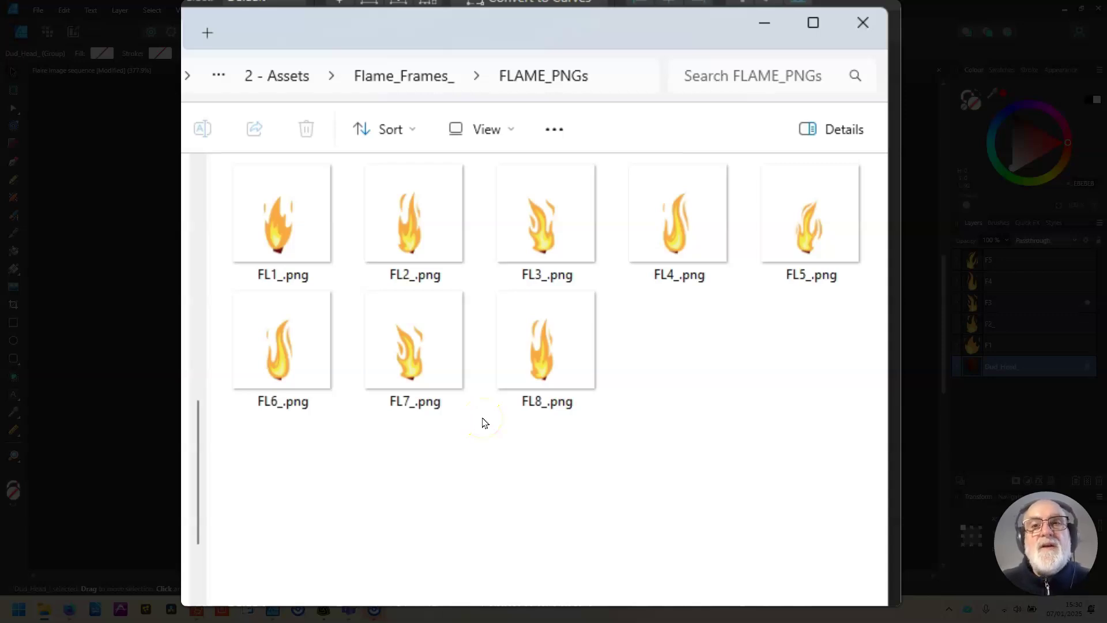
{"action": "left_click", "coordinate": [304, 75]}
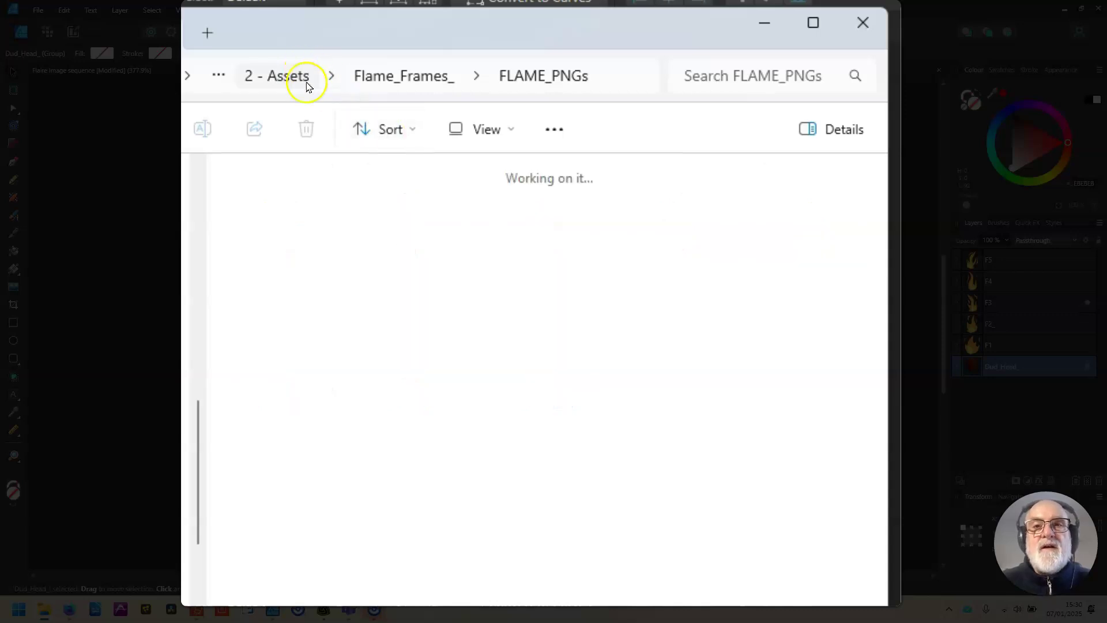
{"action": "left_click", "coordinate": [281, 272]}
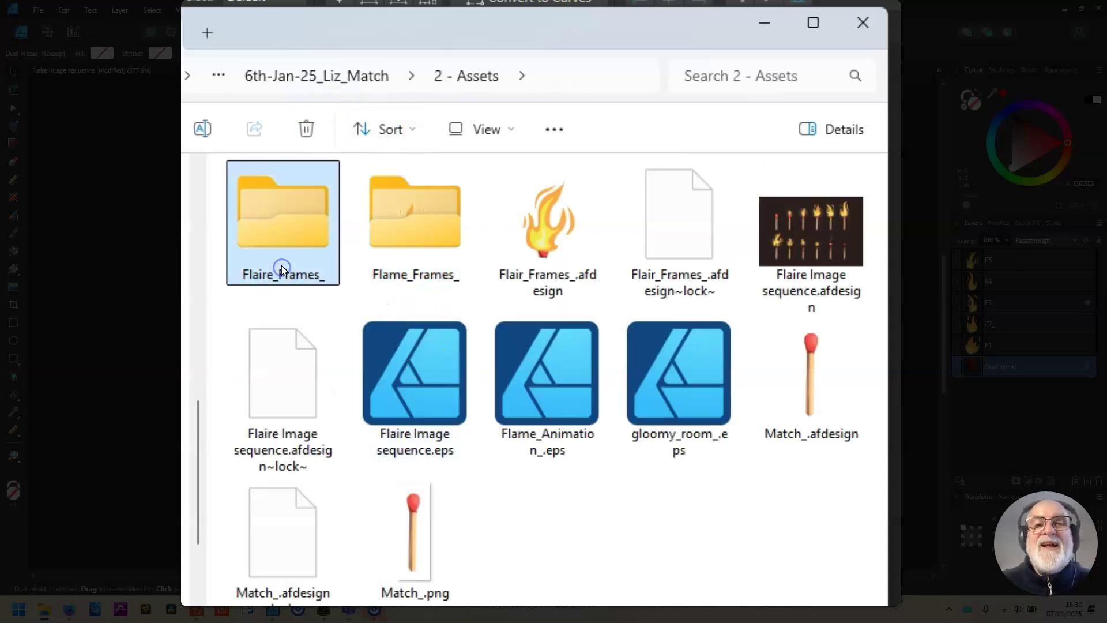
{"action": "left_click", "coordinate": [260, 248]}
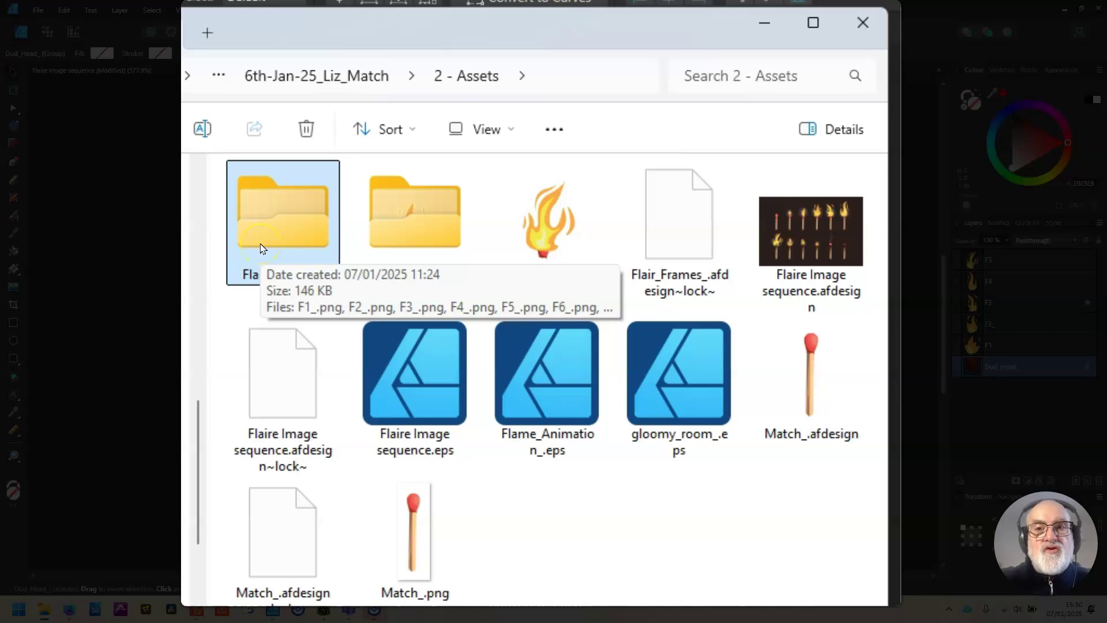
{"action": "left_click", "coordinate": [403, 406]}
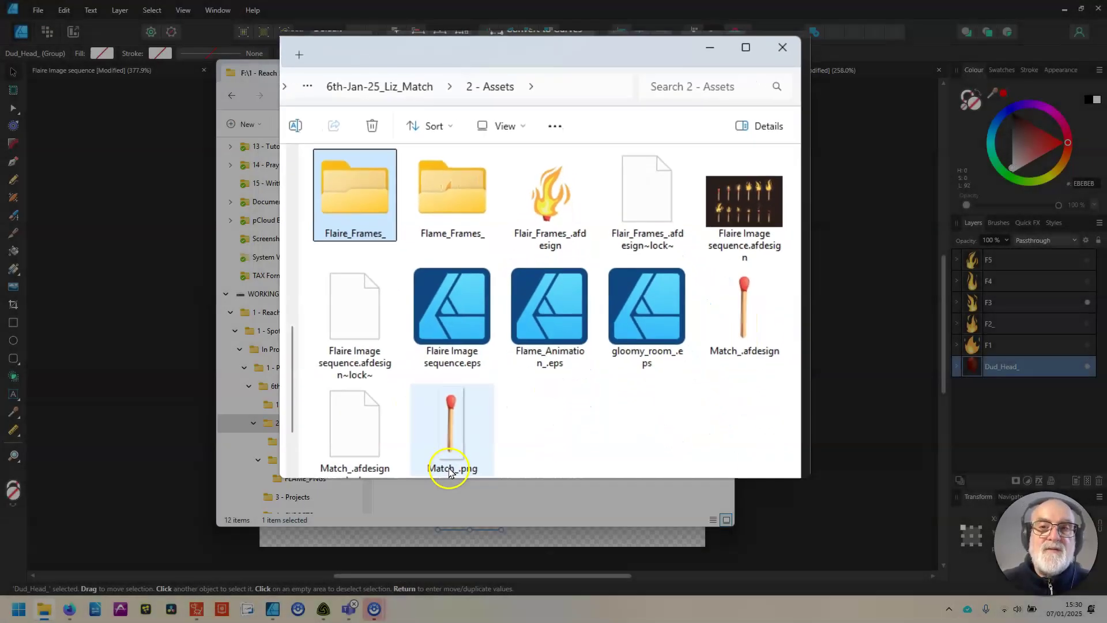
Switch to Affinity Designer, view the match artwork in the Match_ document, and minimize the program
{"action": "left_click_drag", "start_coordinate": [407, 594], "coordinate": [828, 70]}
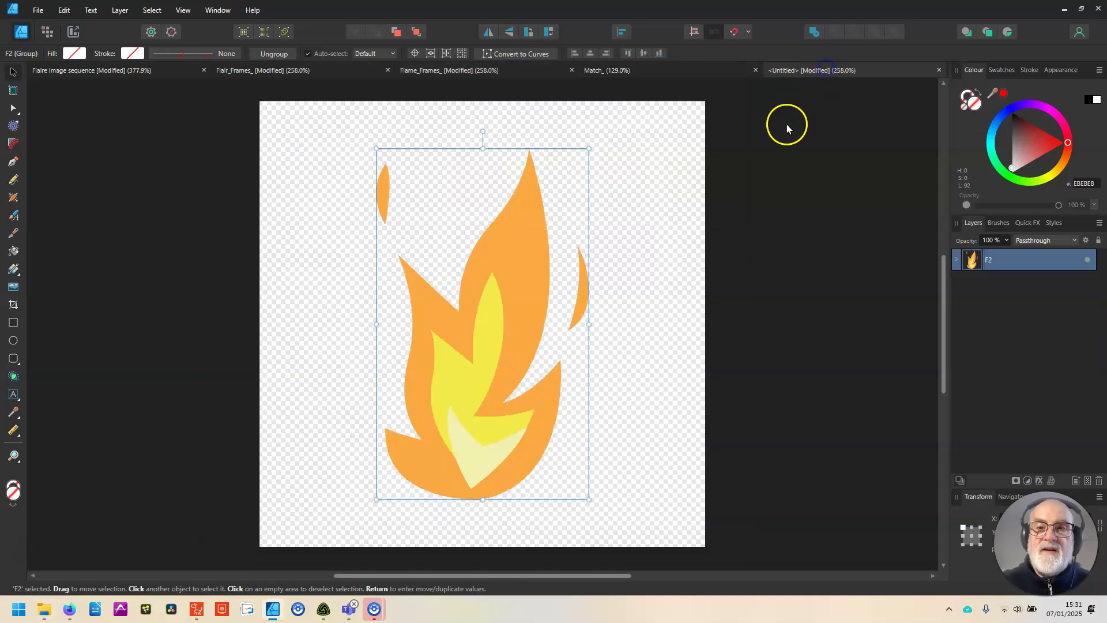
{"action": "left_click", "coordinate": [621, 70]}
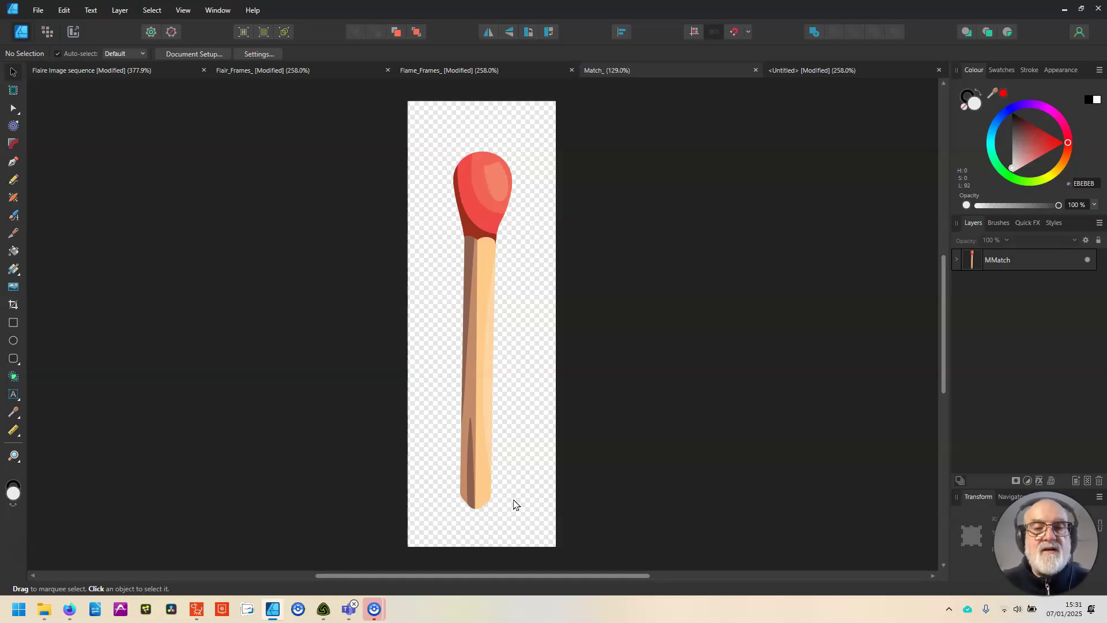
{"action": "left_click", "coordinate": [1063, 9]}
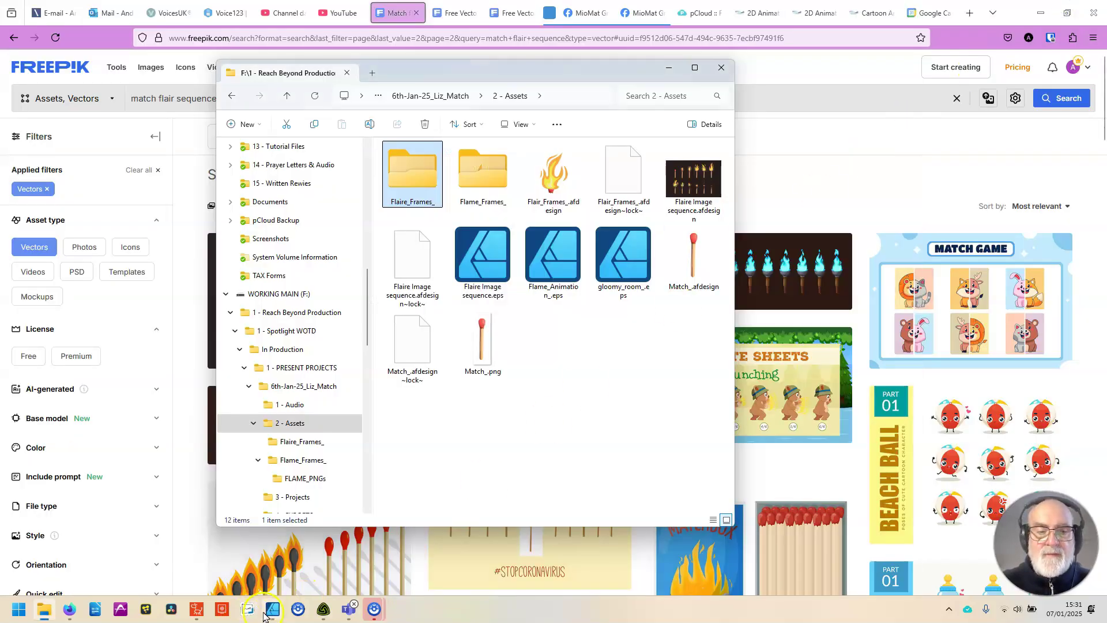
Switch to Cartoon Animator and import Match_.png from the 2 - Assets folder onto the stage as a prop
{"action": "left_click", "coordinate": [196, 611]}
{"action": "left_click", "coordinate": [44, 609]}
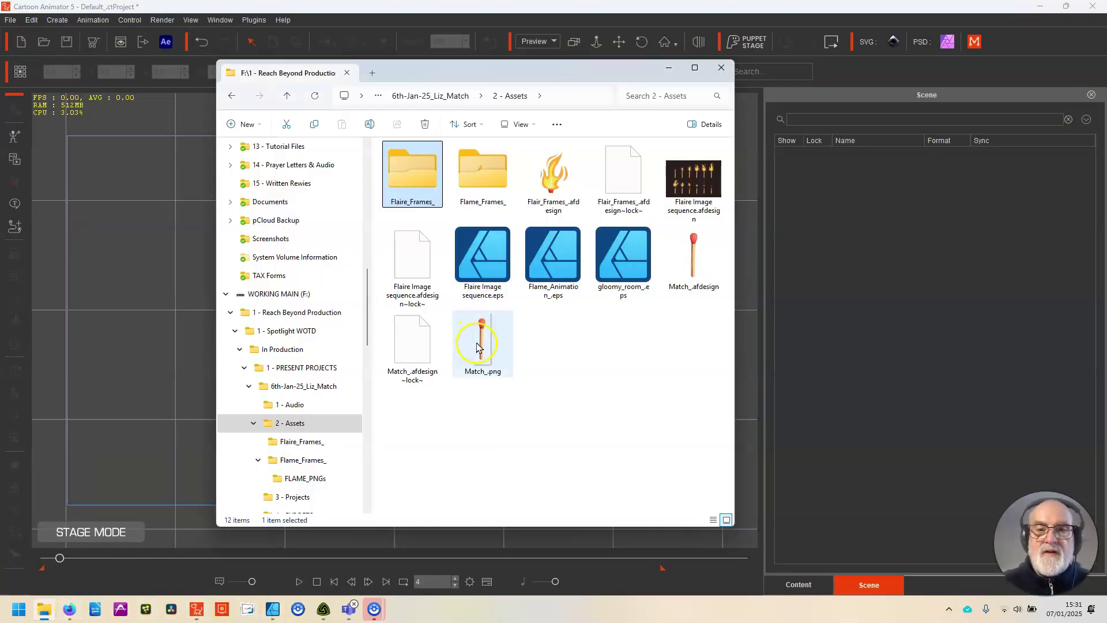
{"action": "left_click_drag", "start_coordinate": [481, 348], "coordinate": [358, 380]}
{"action": "left_click", "coordinate": [539, 253]}
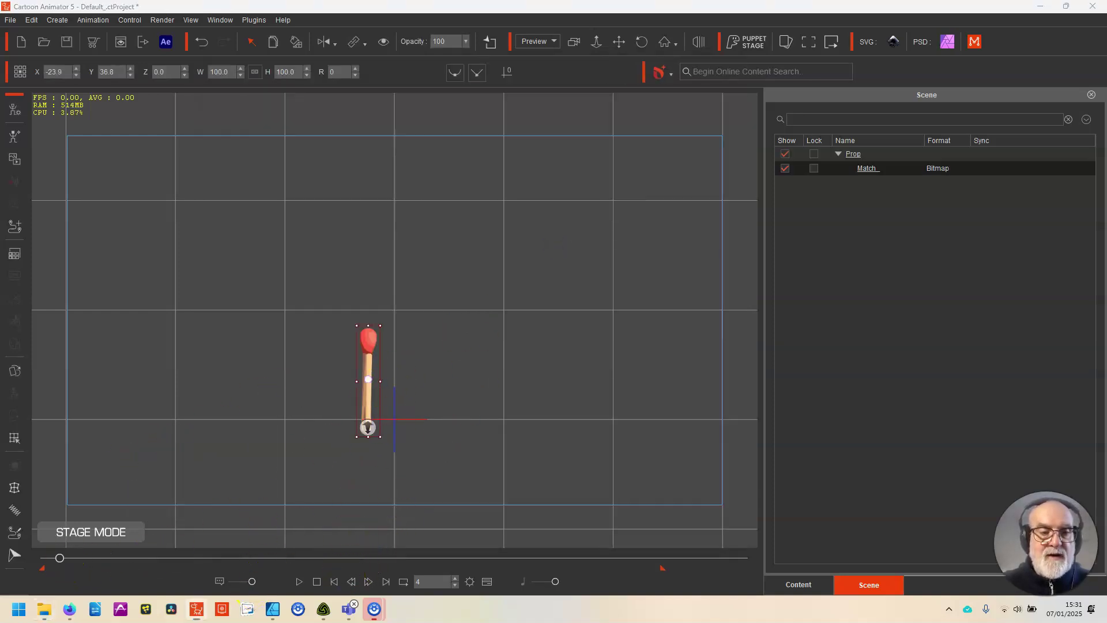
Scale the match prop to about 153.4 and place it at the stage's lower centre, about X 0.8, Y 1.0
{"action": "left_click_drag", "start_coordinate": [380, 326], "coordinate": [396, 307]}
{"action": "left_click_drag", "start_coordinate": [363, 398], "coordinate": [390, 438]}
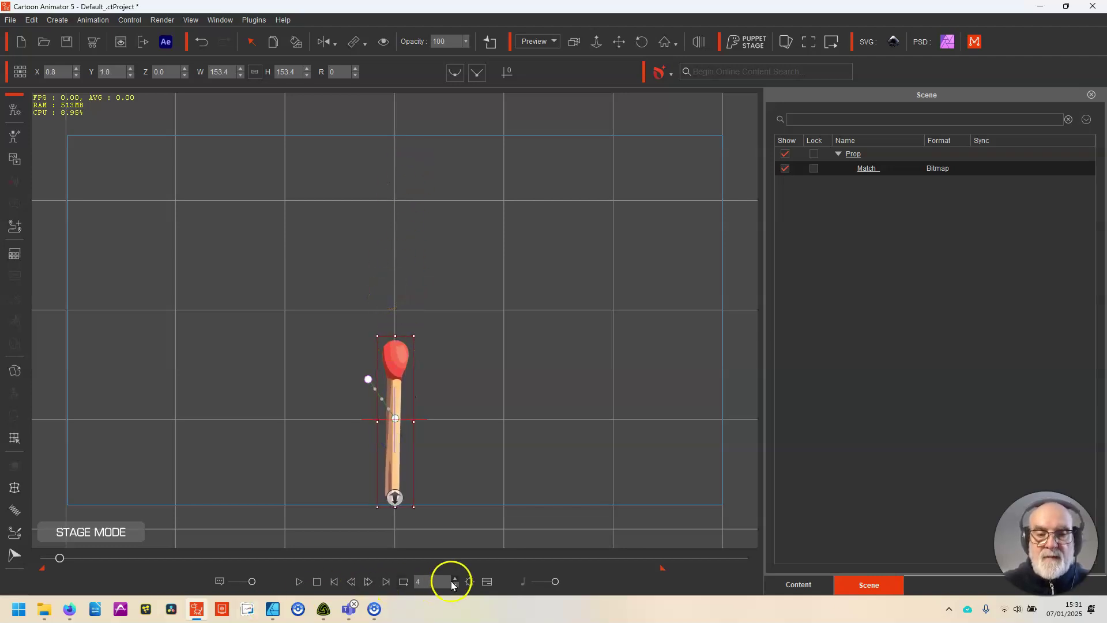
Open the timeline, show the match's Transform track, and move its frame 4 key to the start of the timeline
{"action": "left_click", "coordinate": [487, 582]}
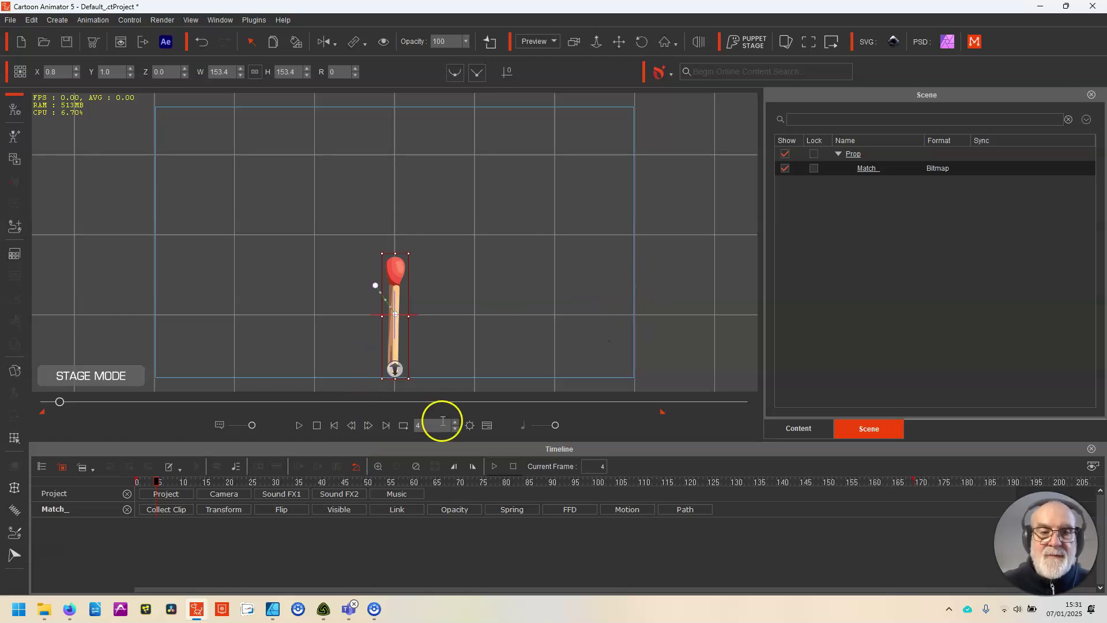
{"action": "left_click", "coordinate": [61, 468]}
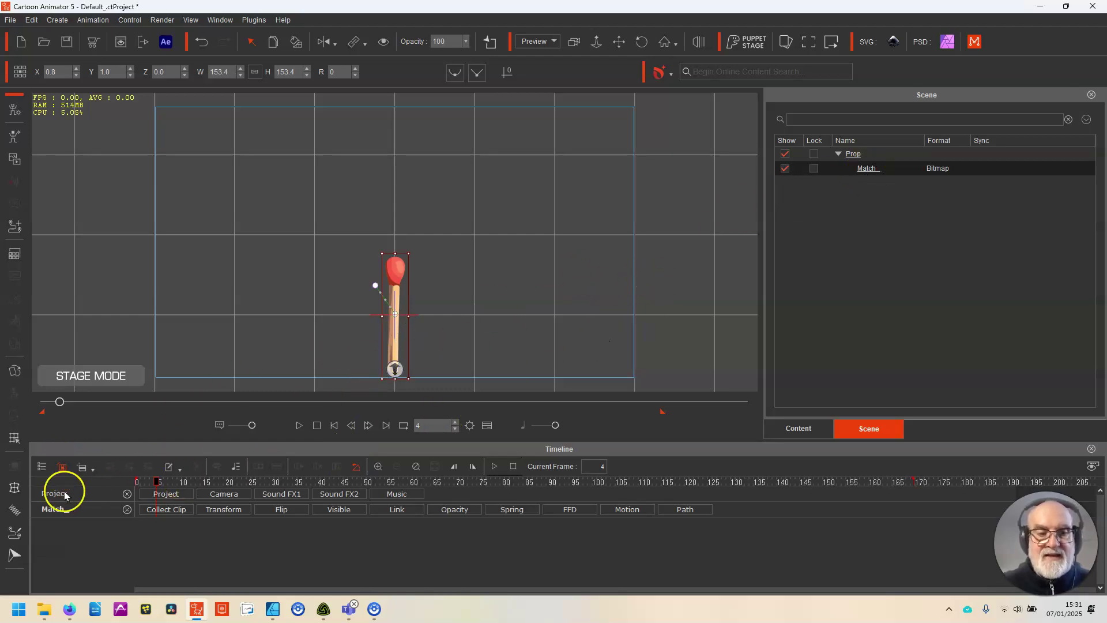
{"action": "left_click", "coordinate": [224, 509]}
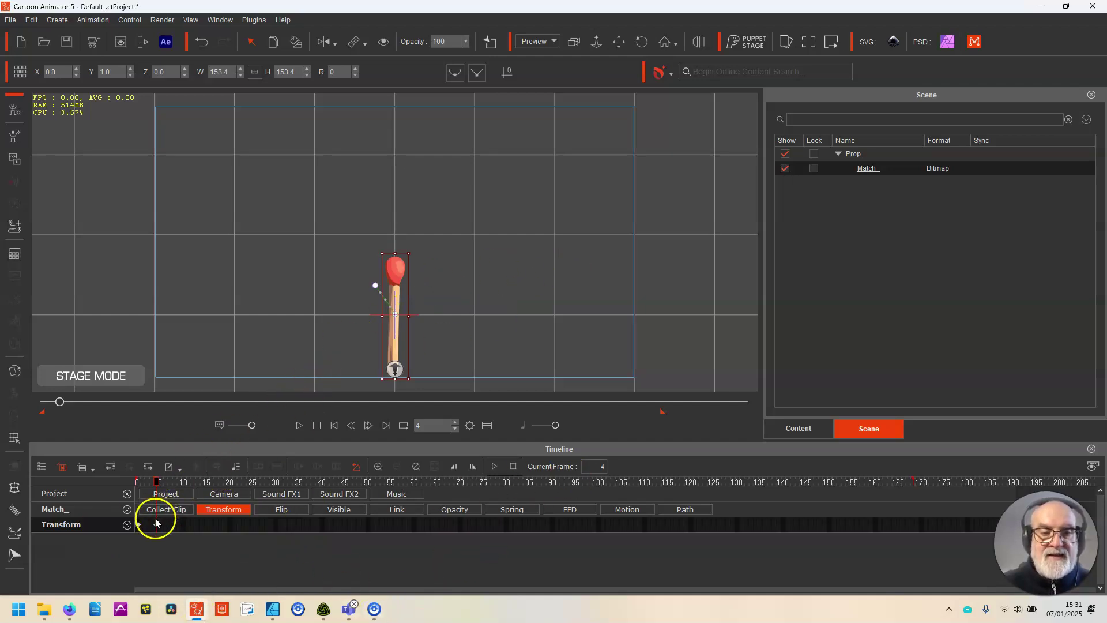
{"action": "left_click_drag", "start_coordinate": [156, 527], "coordinate": [133, 525]}
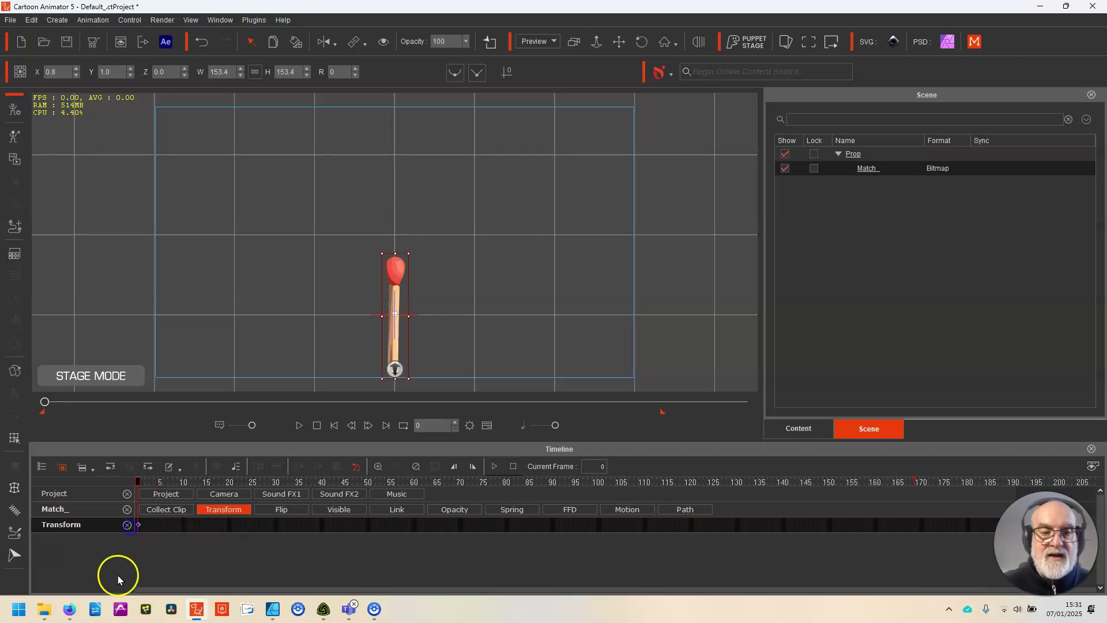
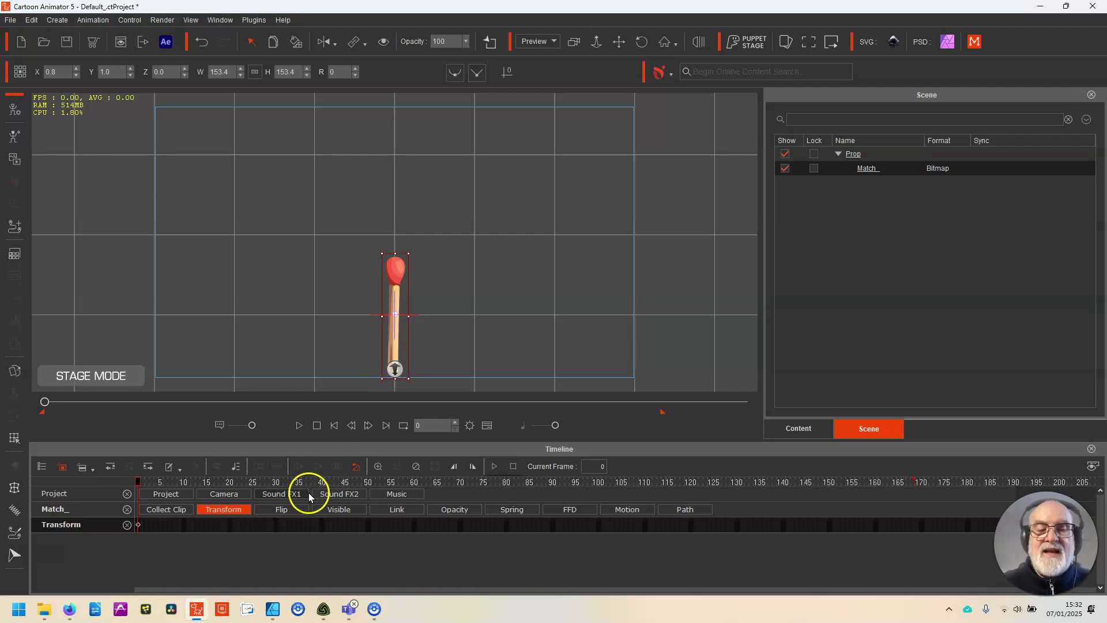
Open the Flaire_Frames_ folder in File Explorer and minimize the other programs so the desktop is accessible behind it
{"action": "left_click", "coordinate": [51, 616]}
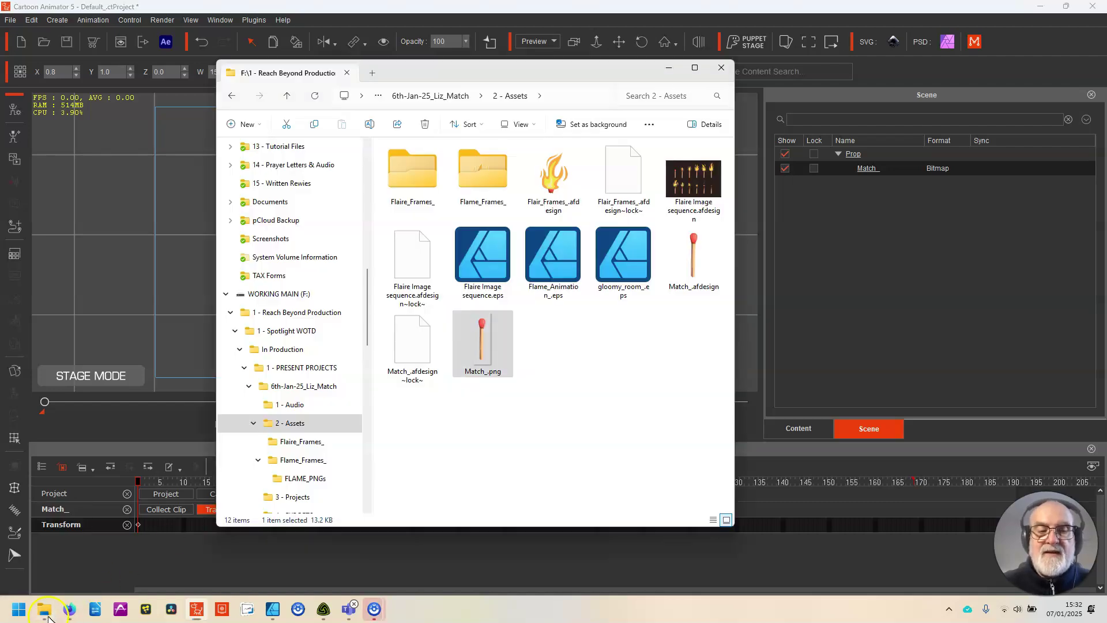
{"action": "double_click", "coordinate": [435, 177]}
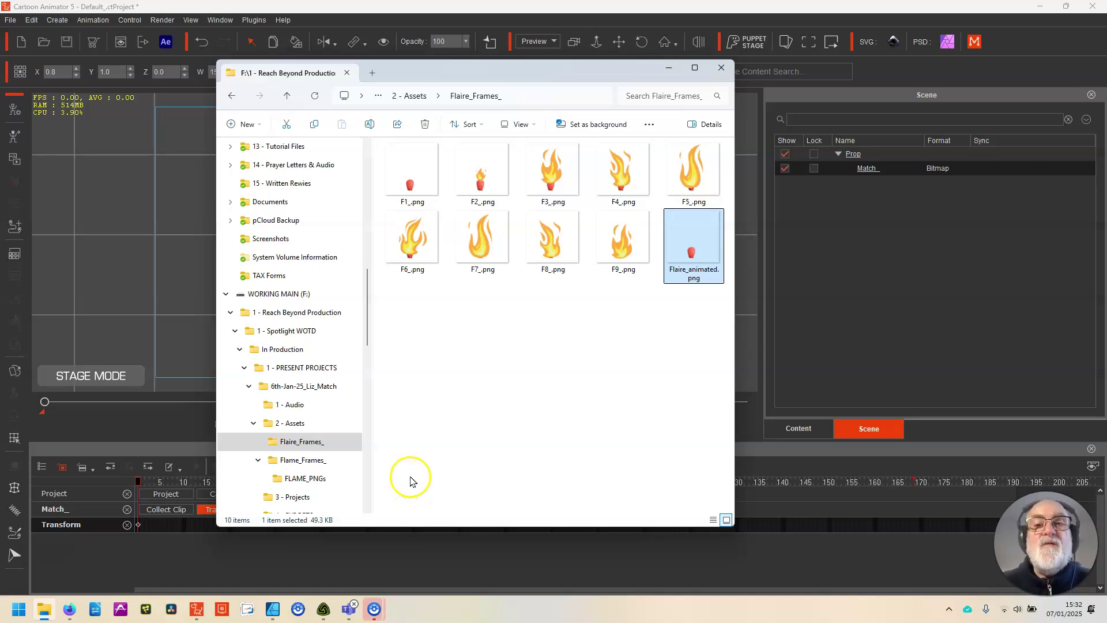
{"action": "left_click", "coordinate": [1045, 7]}
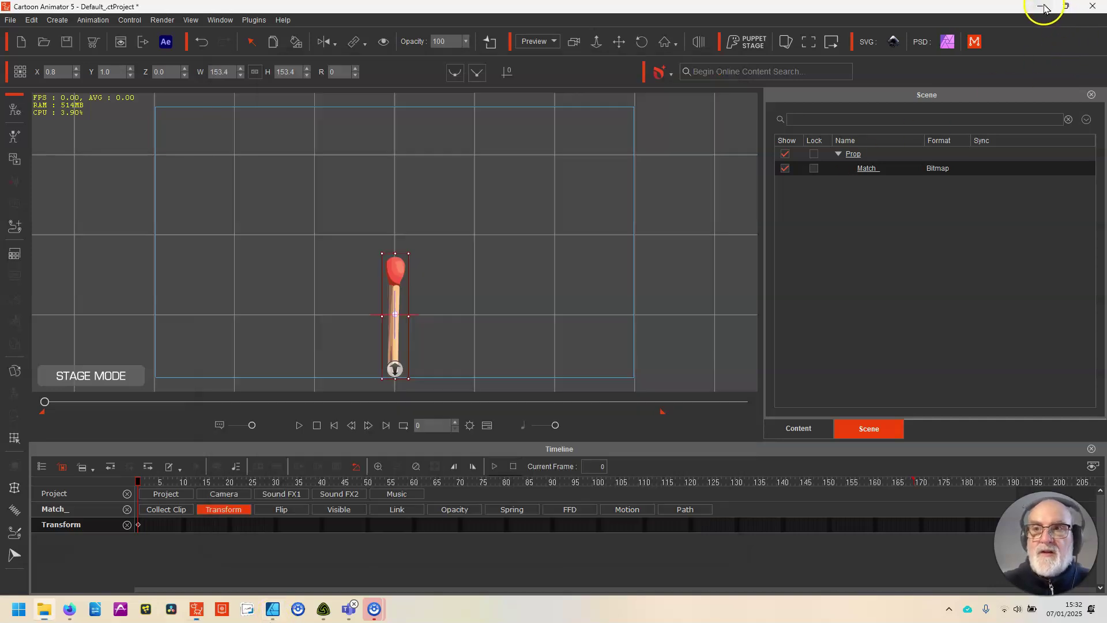
{"action": "left_click", "coordinate": [1045, 7]}
{"action": "left_click", "coordinate": [1044, 8]}
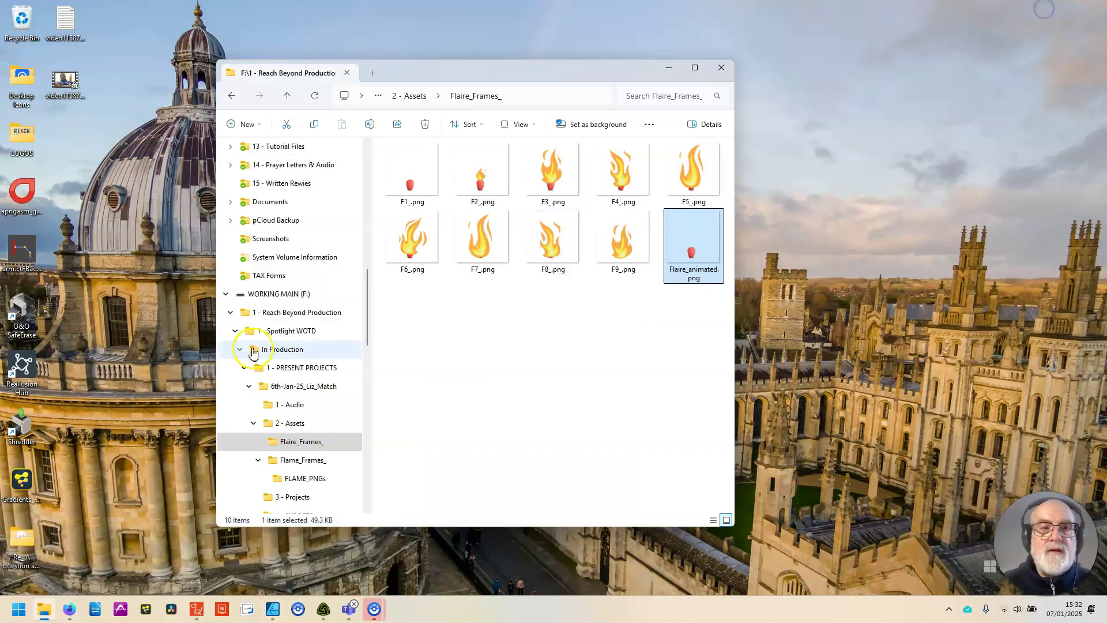
Open APNG Assembler beside the Flaire_Frames_ folder and add frames F1_.png to F9_.png as its input files
{"action": "double_click", "coordinate": [22, 193]}
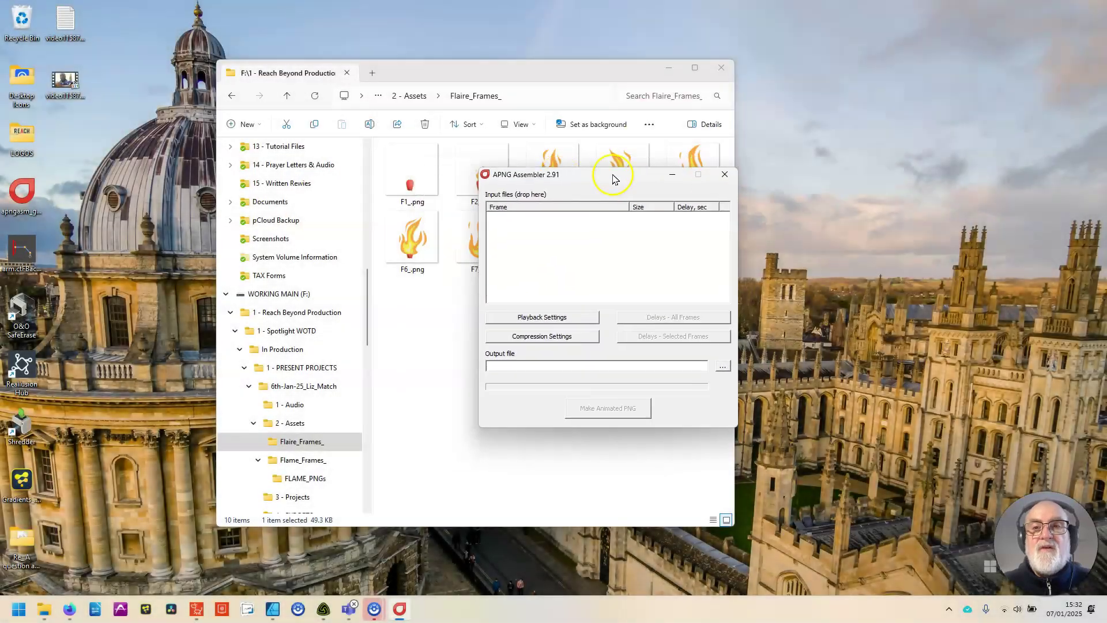
{"action": "left_click_drag", "start_coordinate": [608, 173], "coordinate": [893, 121]}
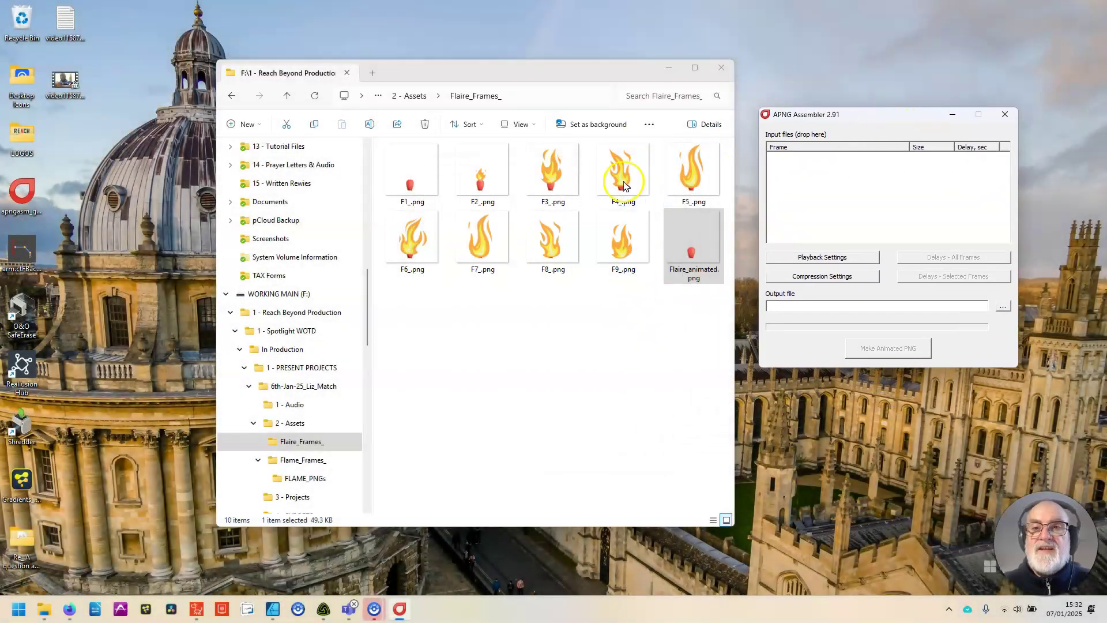
{"action": "left_click", "coordinate": [412, 168]}
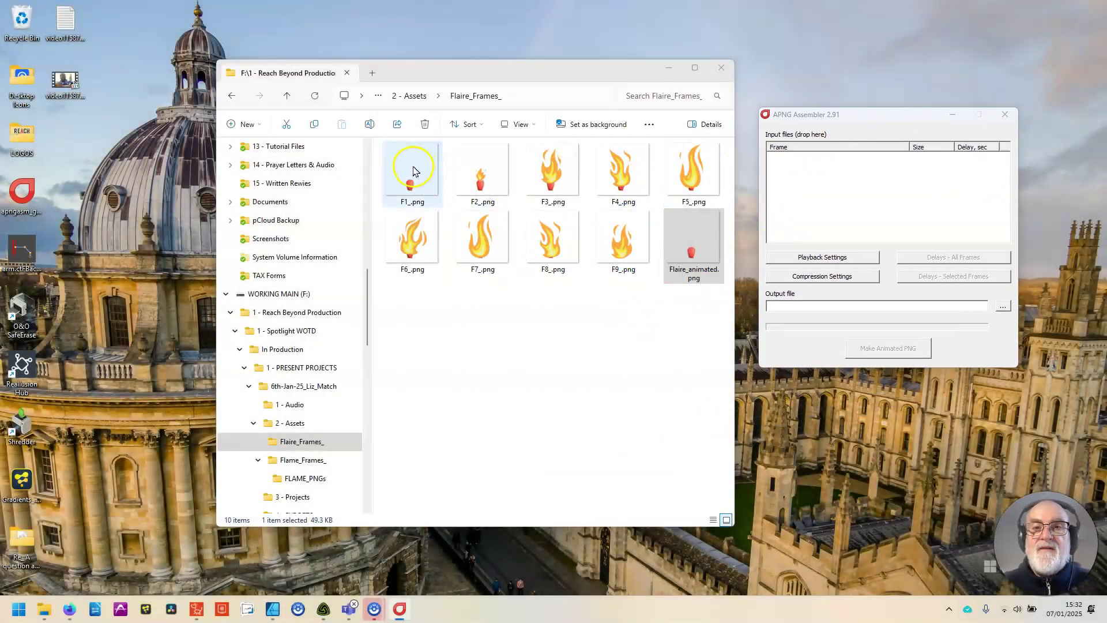
{"action": "left_click", "coordinate": [606, 257]}
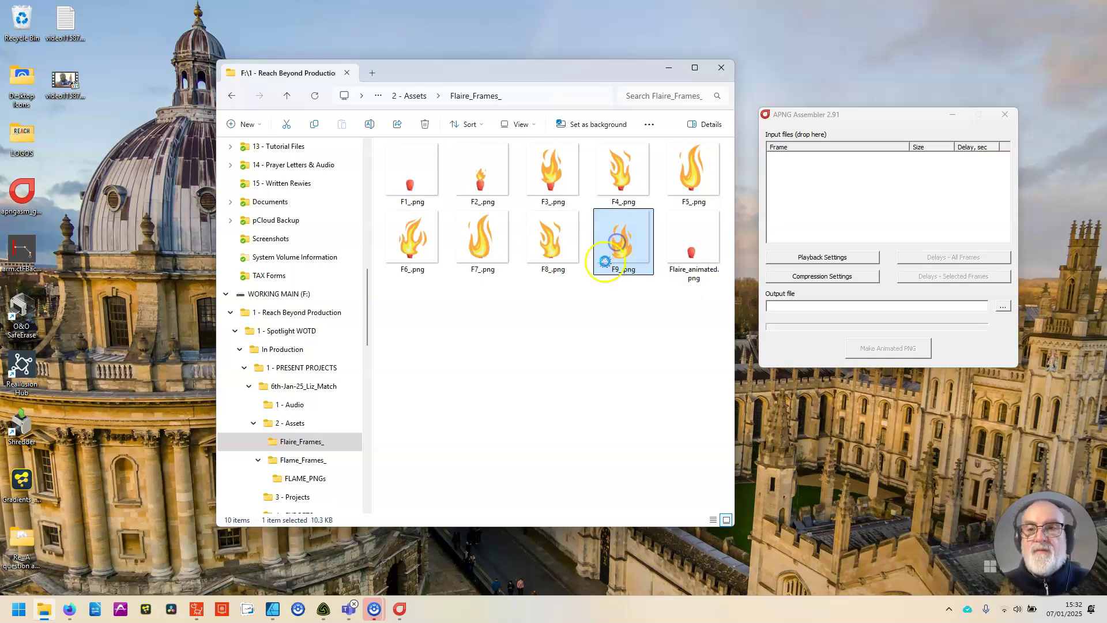
{"action": "left_click", "coordinate": [410, 176]}
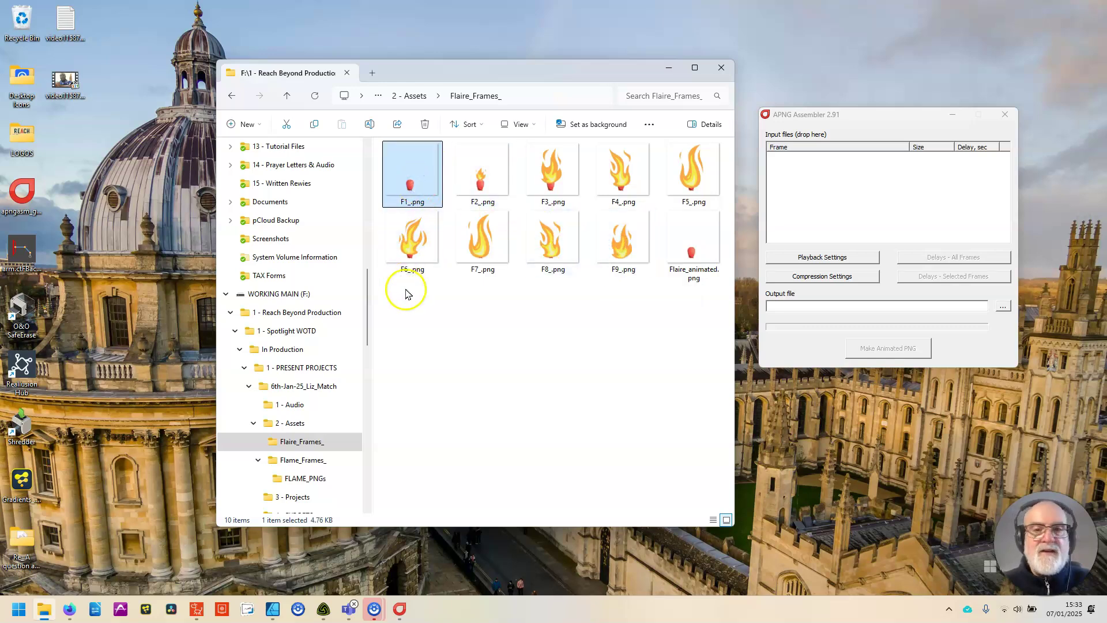
{"action": "left_click", "coordinate": [623, 239], "text": "shift"}
{"action": "left_click_drag", "start_coordinate": [622, 242], "coordinate": [875, 202]}
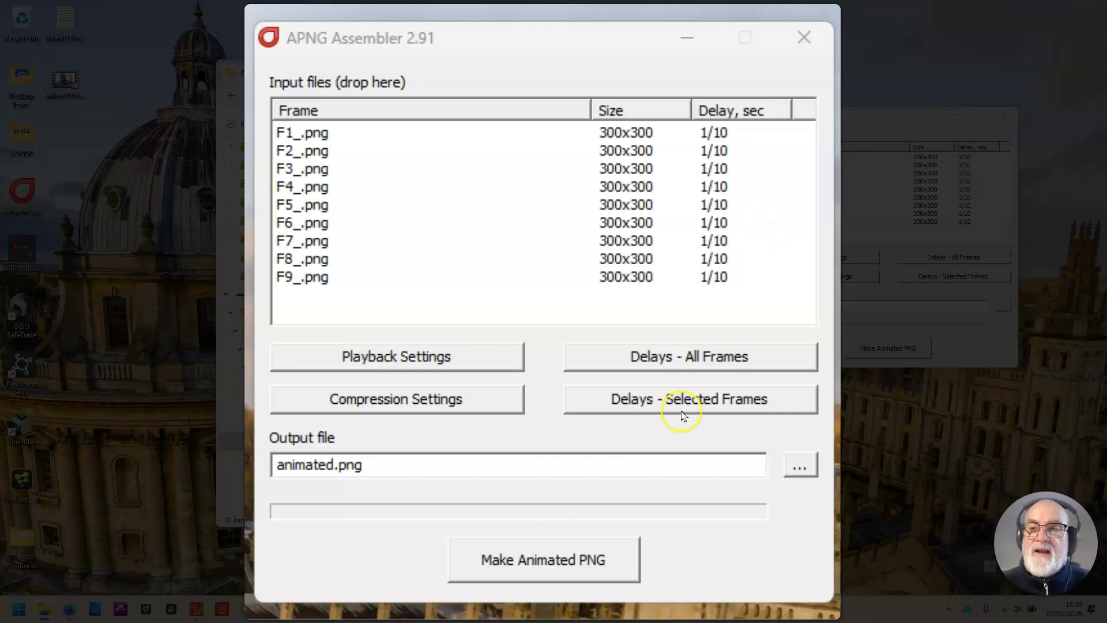
Set the output to animated.png on the Desktop, make the animated PNG from the nine frames, and close APNG Assembler
{"action": "left_click", "coordinate": [799, 465]}
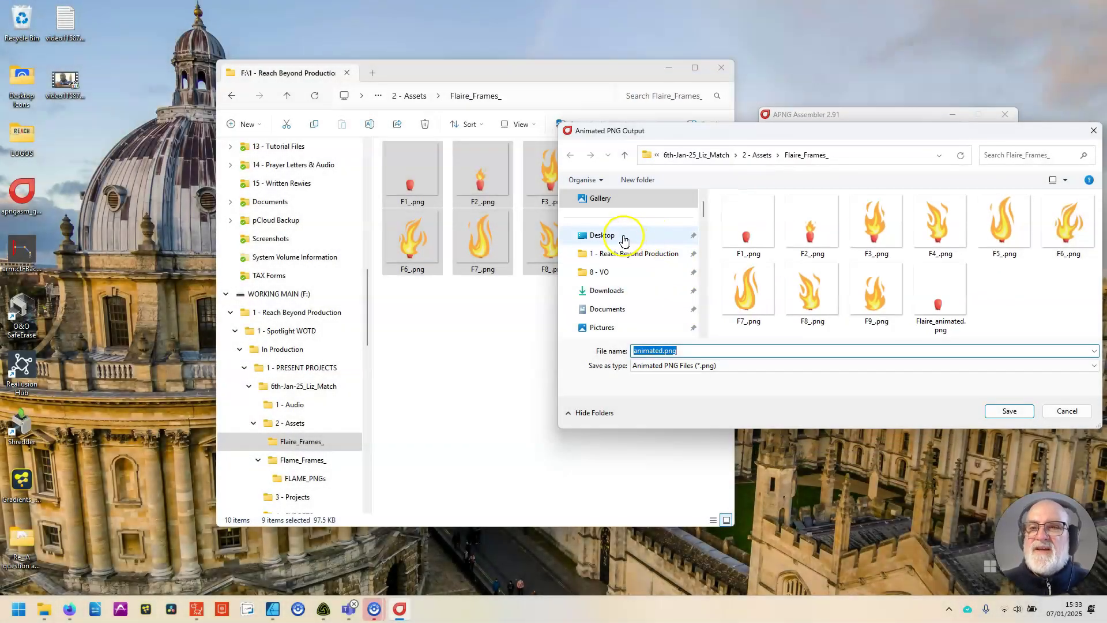
{"action": "left_click", "coordinate": [624, 238]}
{"action": "left_click", "coordinate": [1009, 411]}
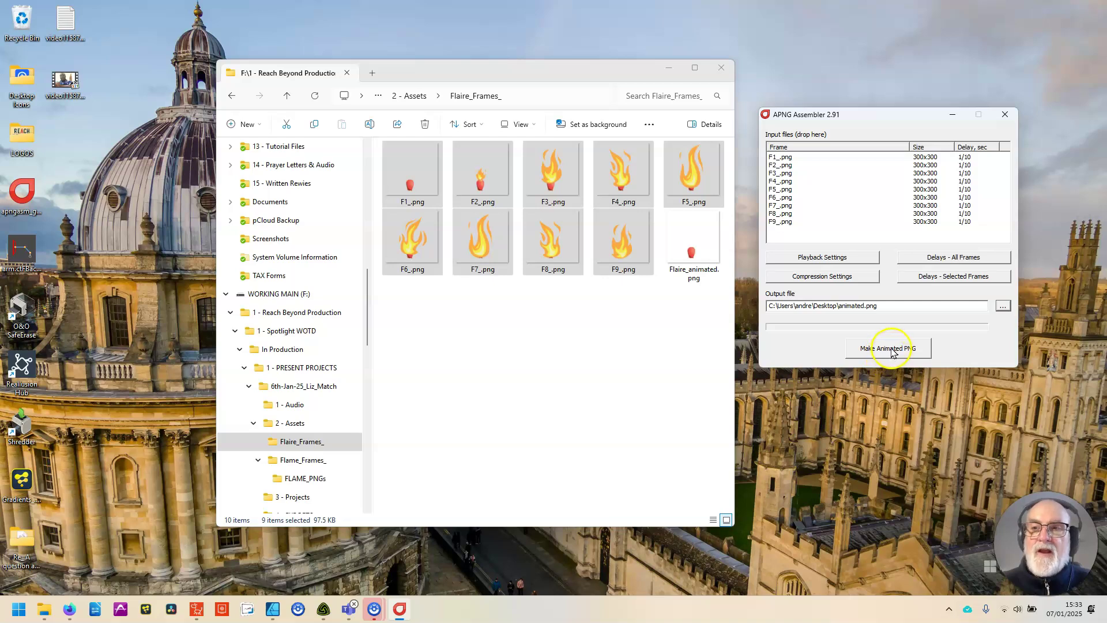
{"action": "left_click", "coordinate": [891, 351]}
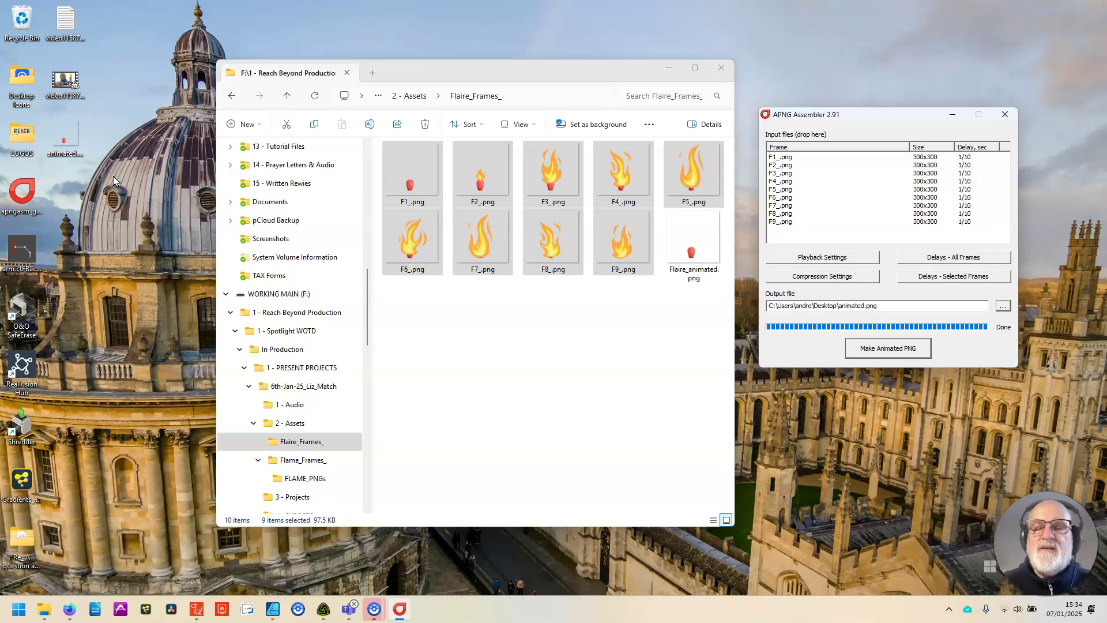
{"action": "left_click", "coordinate": [67, 144]}
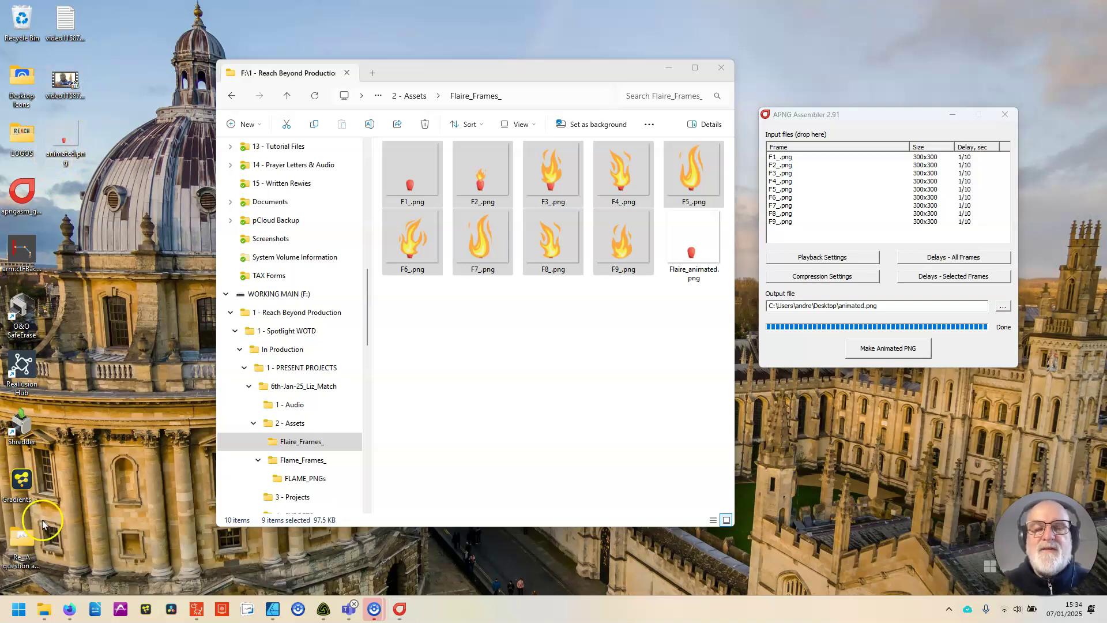
{"action": "left_click", "coordinate": [1005, 116]}
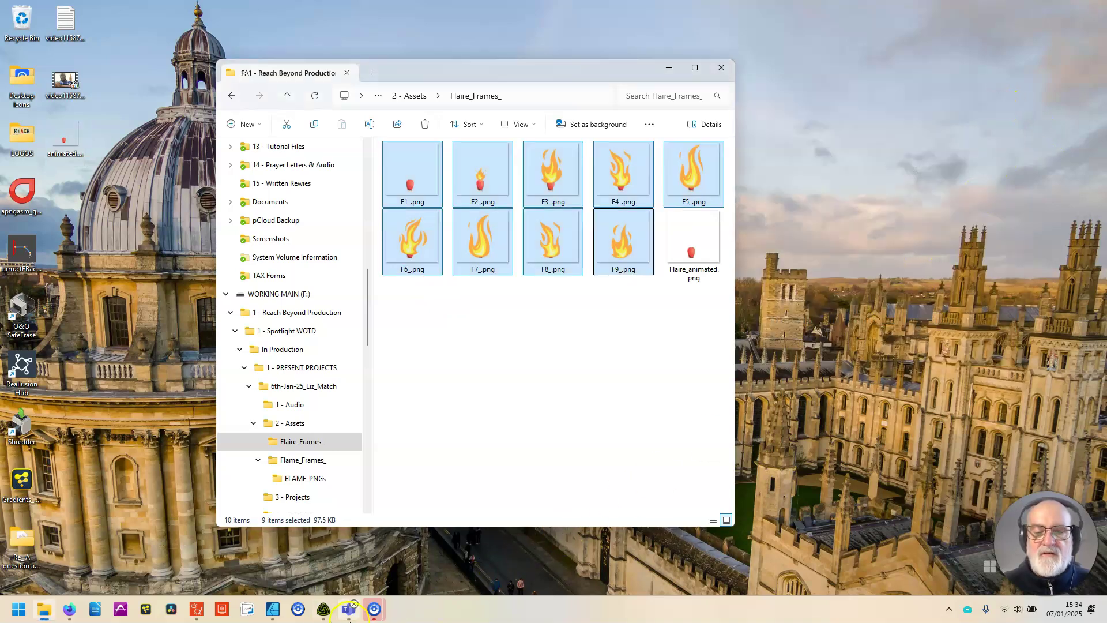
Switch to Cartoon Animator and open the Desktop folder in File Explorer over it with animated.png selected
{"action": "left_click", "coordinate": [197, 609]}
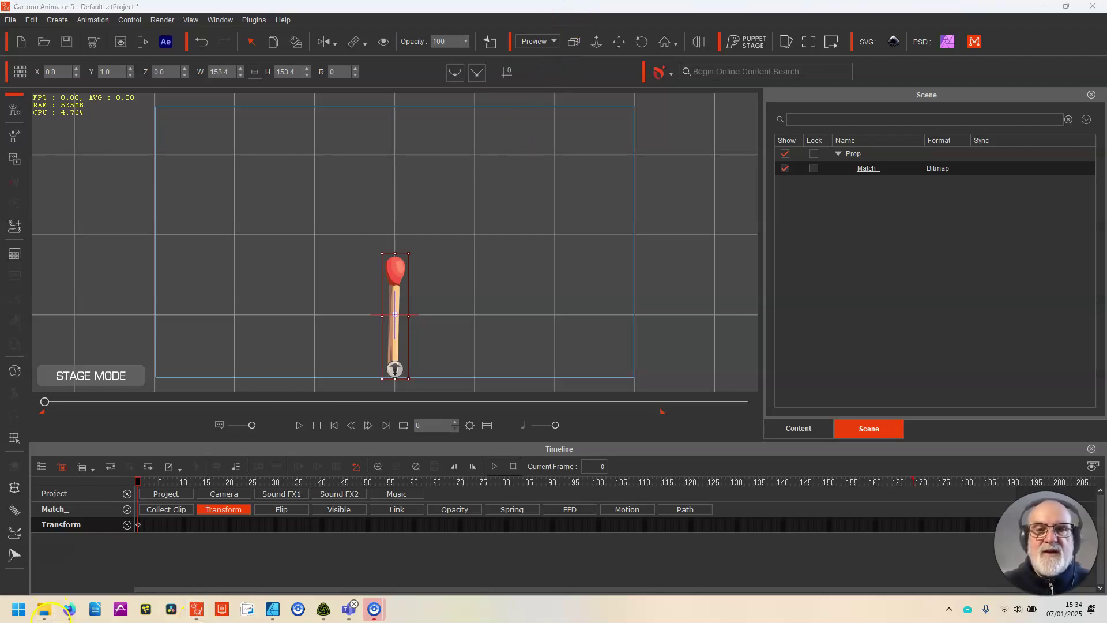
{"action": "left_click", "coordinate": [45, 610]}
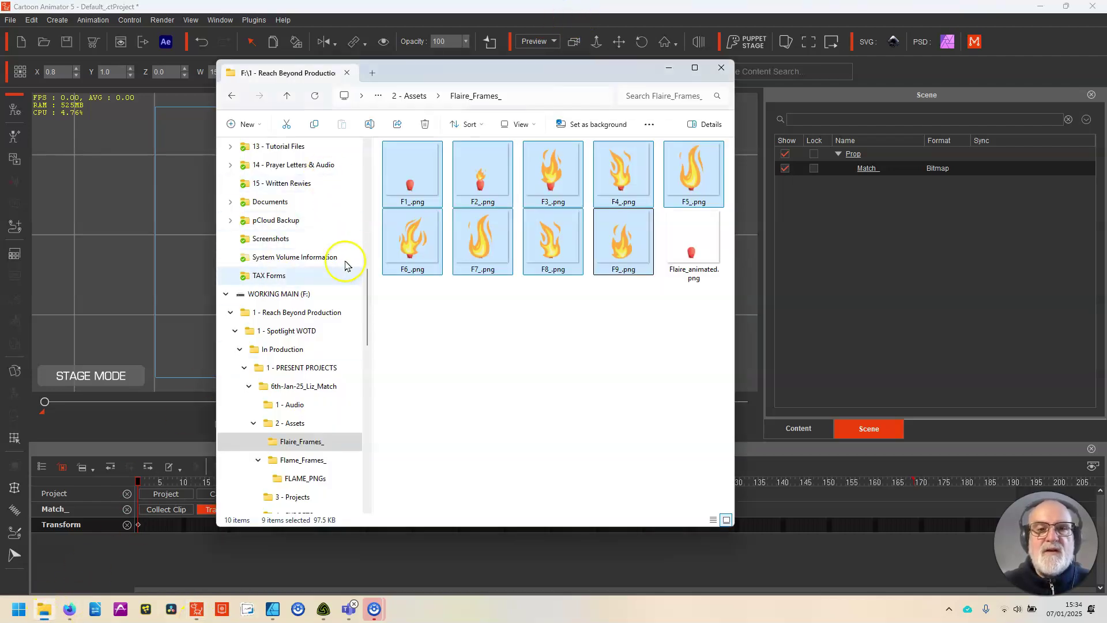
{"action": "scroll", "coordinate": [363, 288], "scroll_direction": "up", "scroll_amount": 10}
{"action": "left_click", "coordinate": [260, 206]}
{"action": "left_click", "coordinate": [431, 209]}
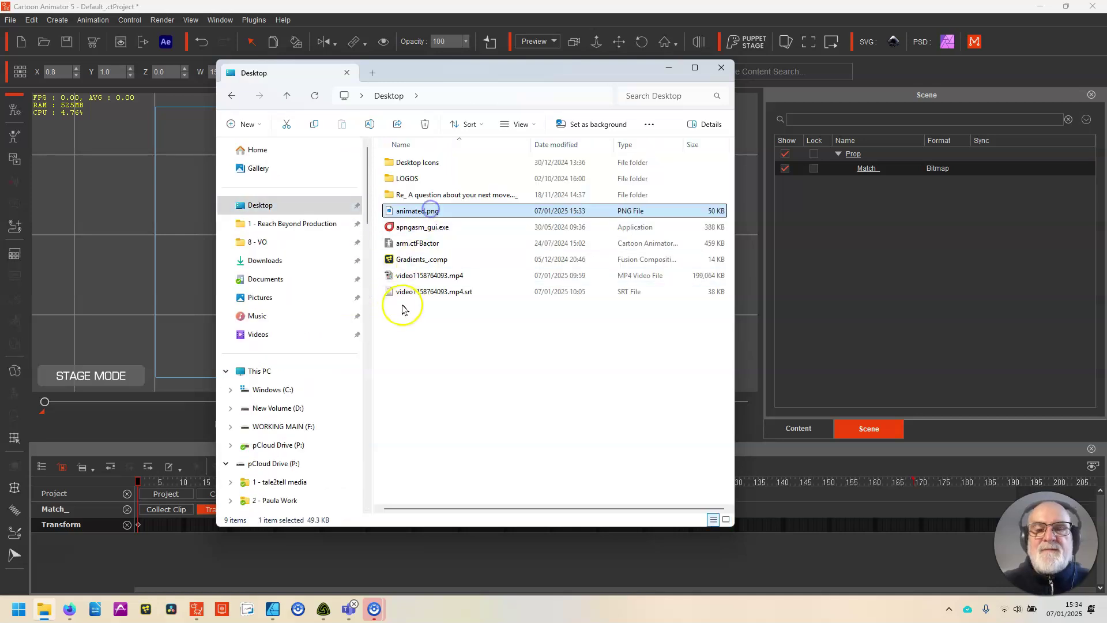
Import animated.png onto the stage as a prop with a loop count of 1 and dismiss the import error
{"action": "left_click_drag", "start_coordinate": [430, 211], "coordinate": [396, 268]}
{"action": "left_click", "coordinate": [408, 192]}
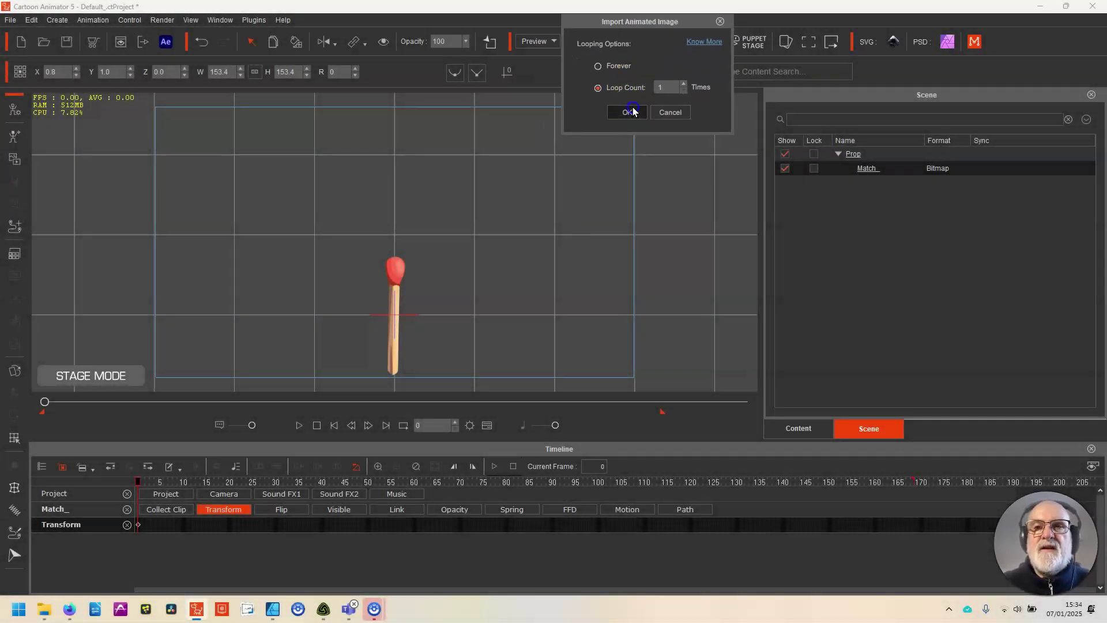
{"action": "left_click", "coordinate": [628, 112]}
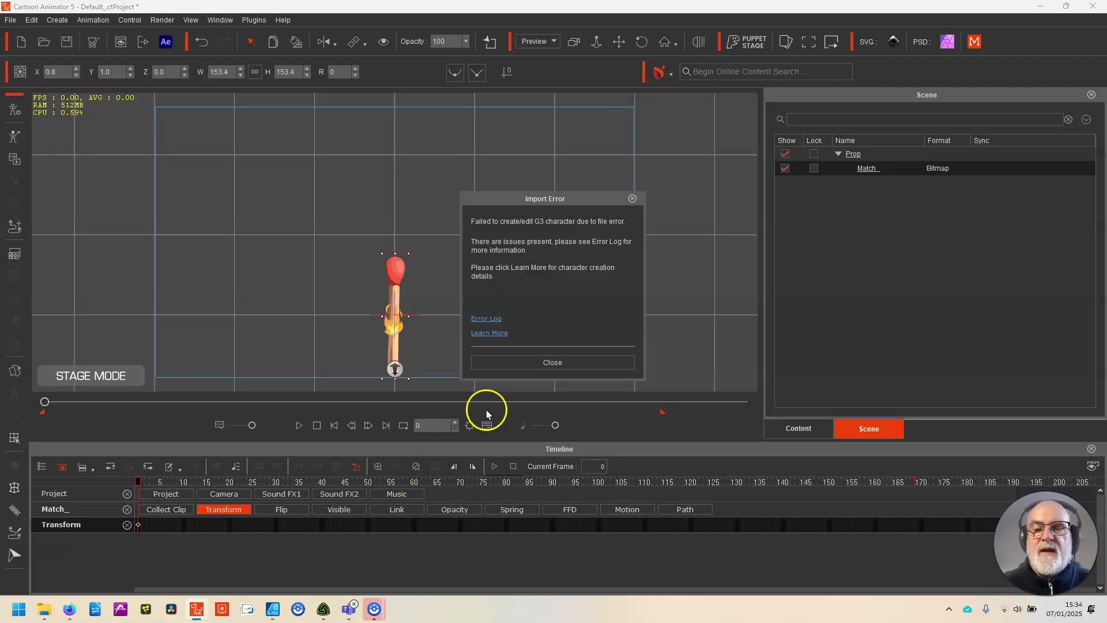
{"action": "left_click", "coordinate": [562, 362]}
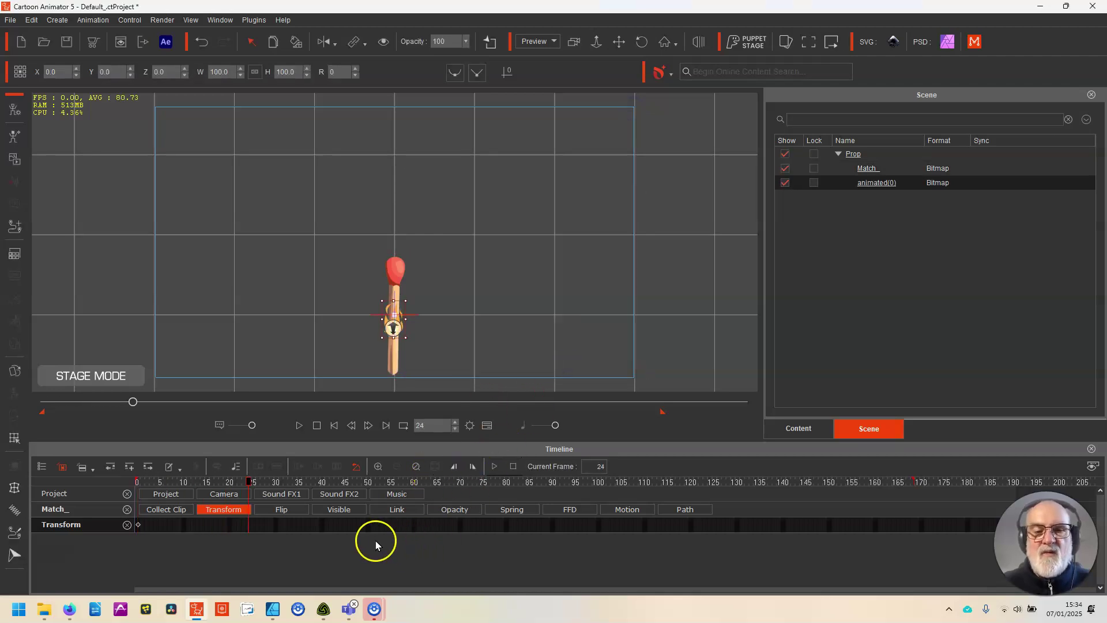
Return to frame 0, scale the animated flare prop to about 246.2, and align it over the match head
{"action": "left_click", "coordinate": [236, 466]}
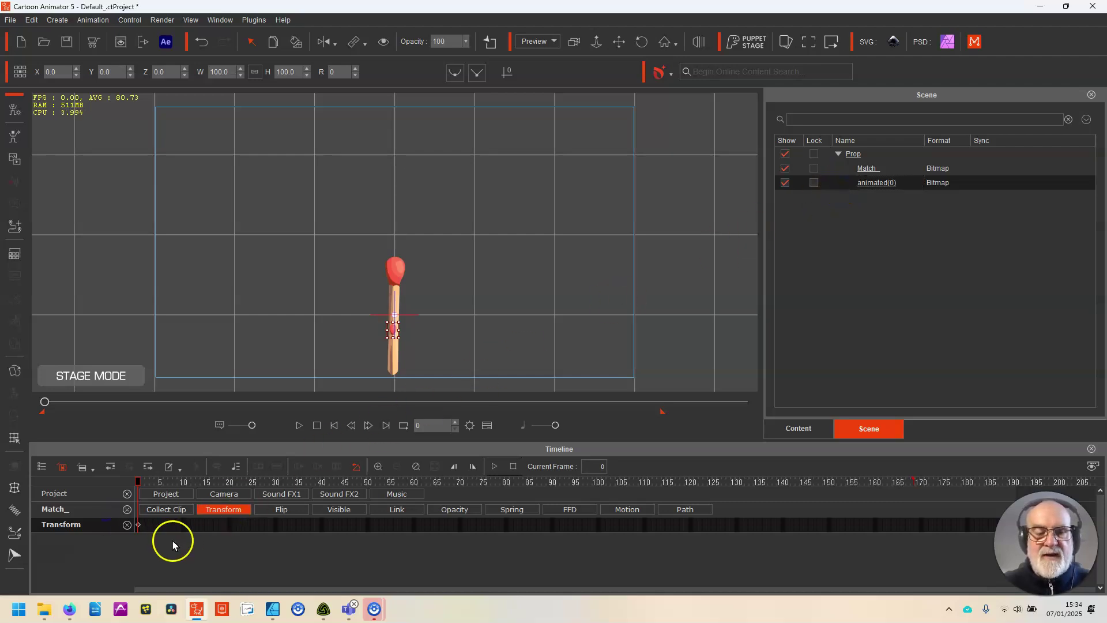
{"action": "left_click", "coordinate": [156, 481]}
{"action": "left_click_drag", "start_coordinate": [160, 481], "coordinate": [132, 503]}
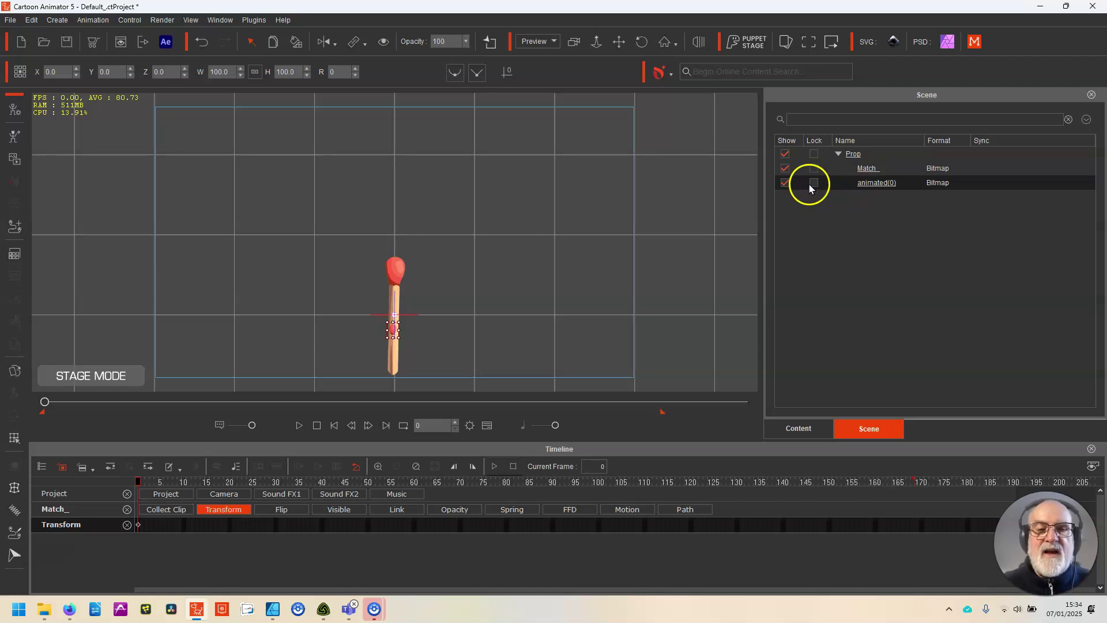
{"action": "left_click_drag", "start_coordinate": [398, 320], "coordinate": [399, 263]}
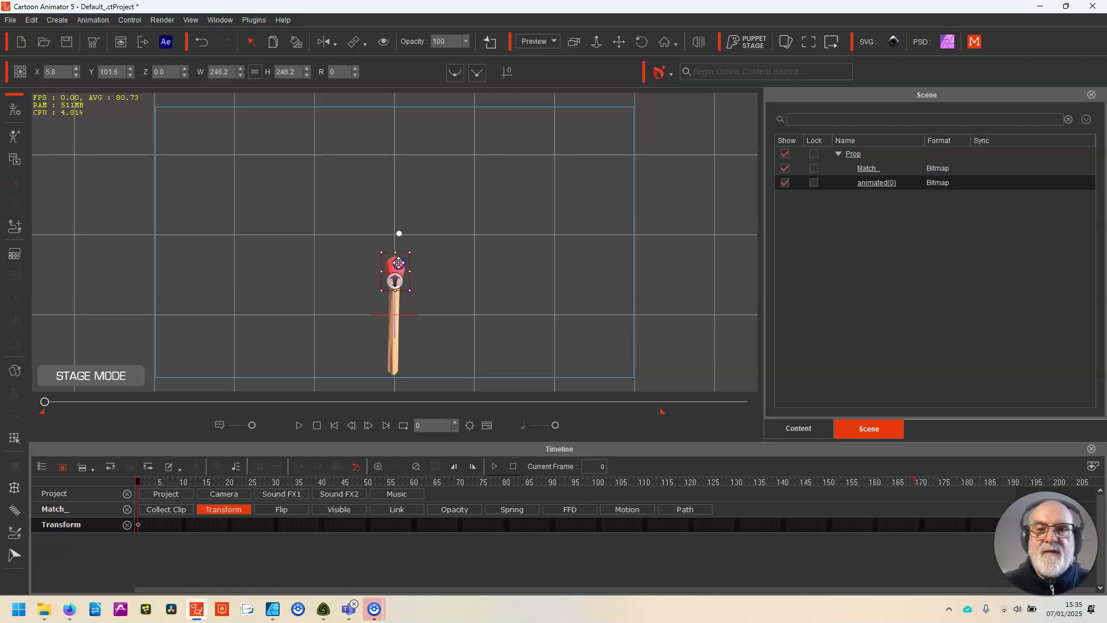
{"action": "left_click", "coordinate": [443, 315]}
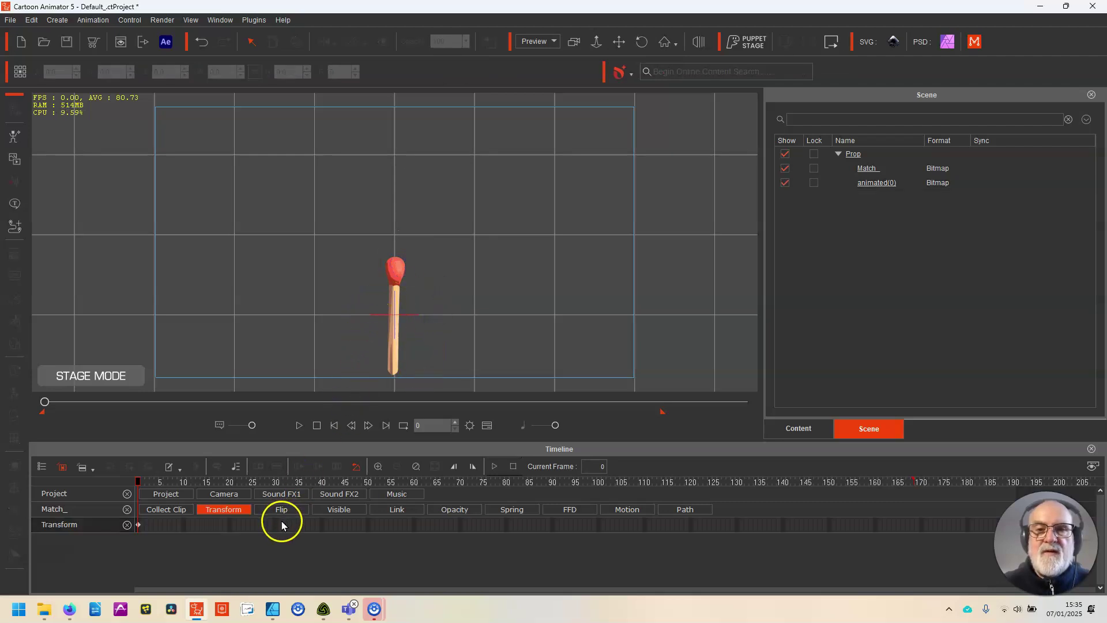
Play the flare animation and scrub through its frames up to frame 26
{"action": "left_click", "coordinate": [299, 425]}
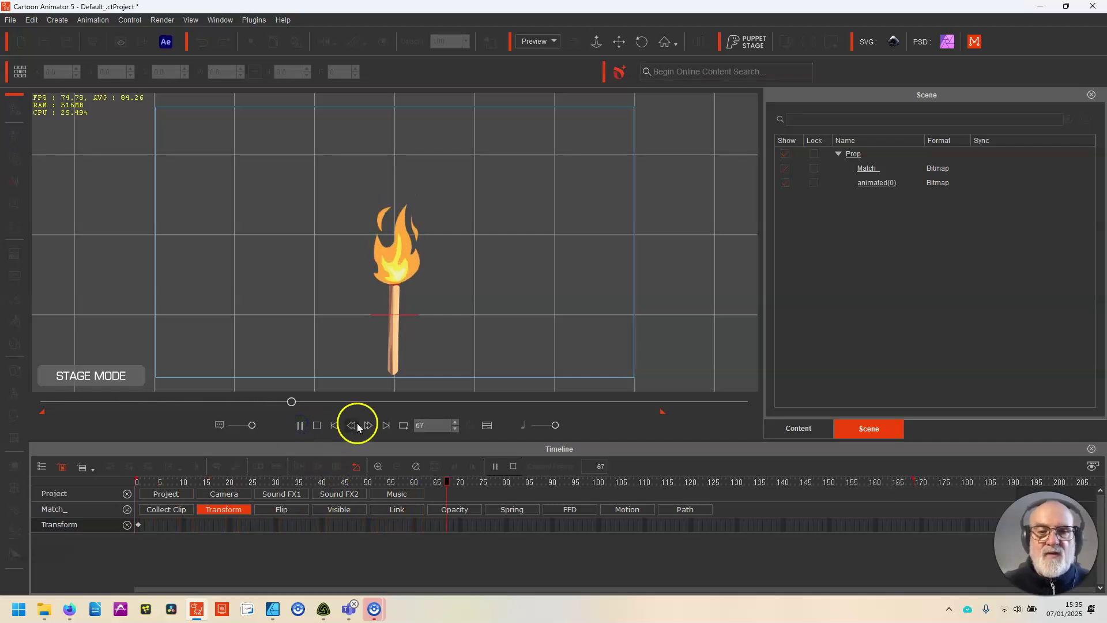
{"action": "left_click", "coordinate": [317, 425]}
{"action": "left_click_drag", "start_coordinate": [220, 481], "coordinate": [196, 480]}
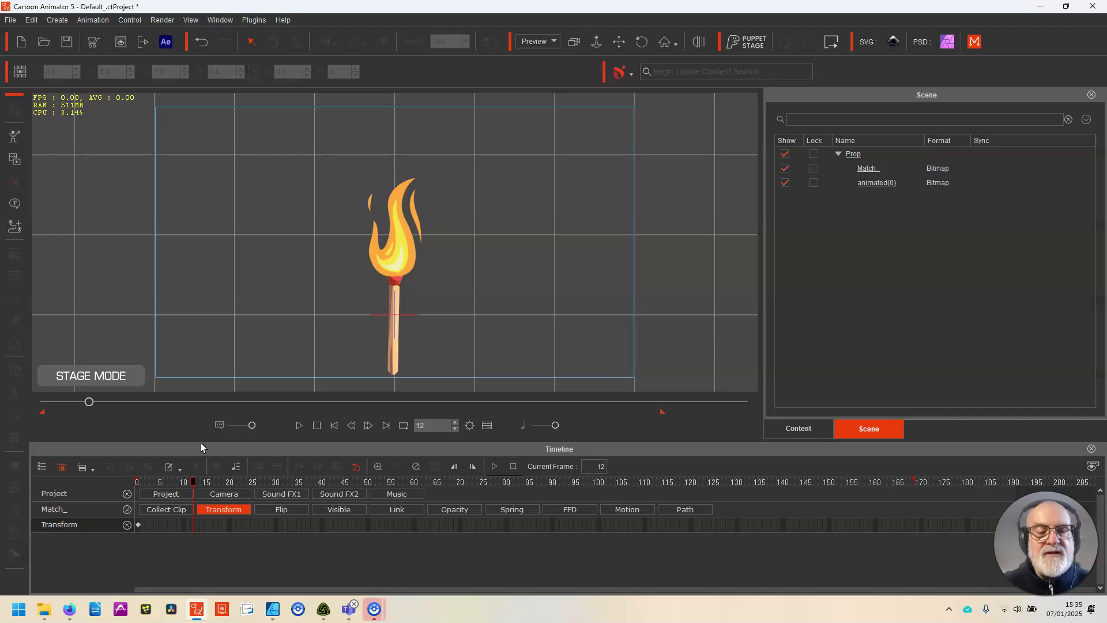
{"action": "left_click_drag", "start_coordinate": [194, 482], "coordinate": [257, 489]}
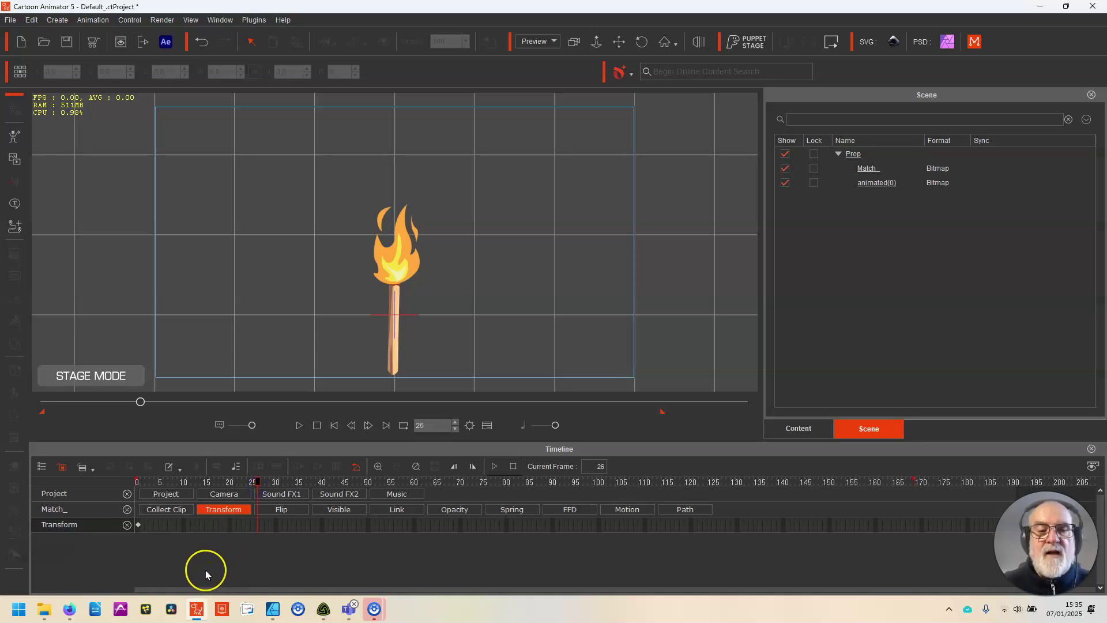
Try hiding the match at frame 26 on its Visible track, and make it visible again
{"action": "left_click", "coordinate": [349, 509]}
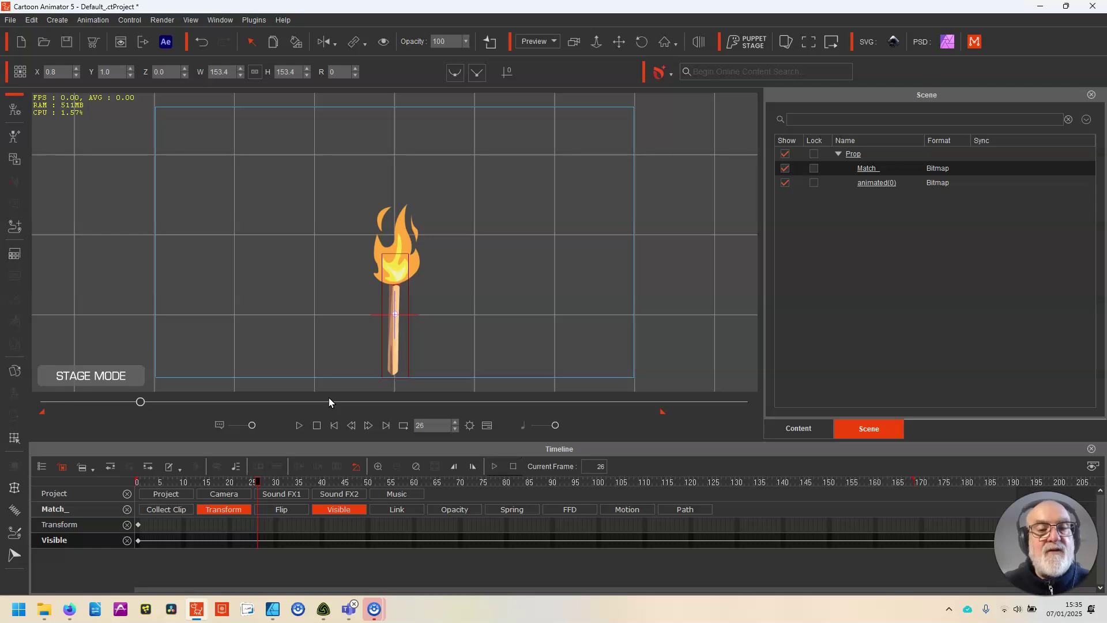
{"action": "left_click", "coordinate": [384, 41]}
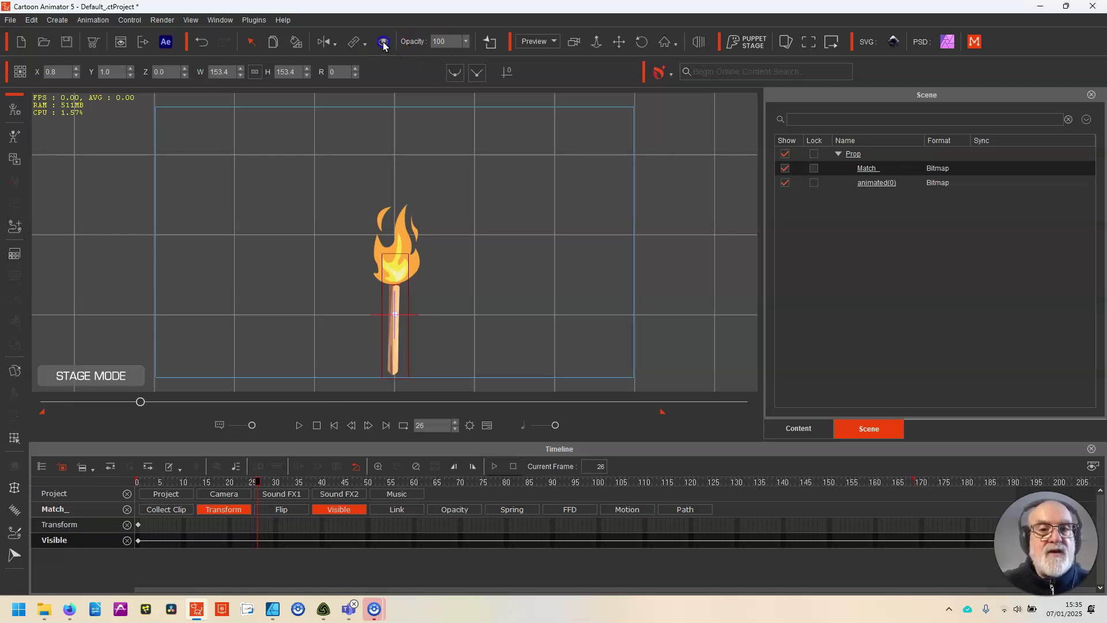
{"action": "left_click", "coordinate": [257, 551]}
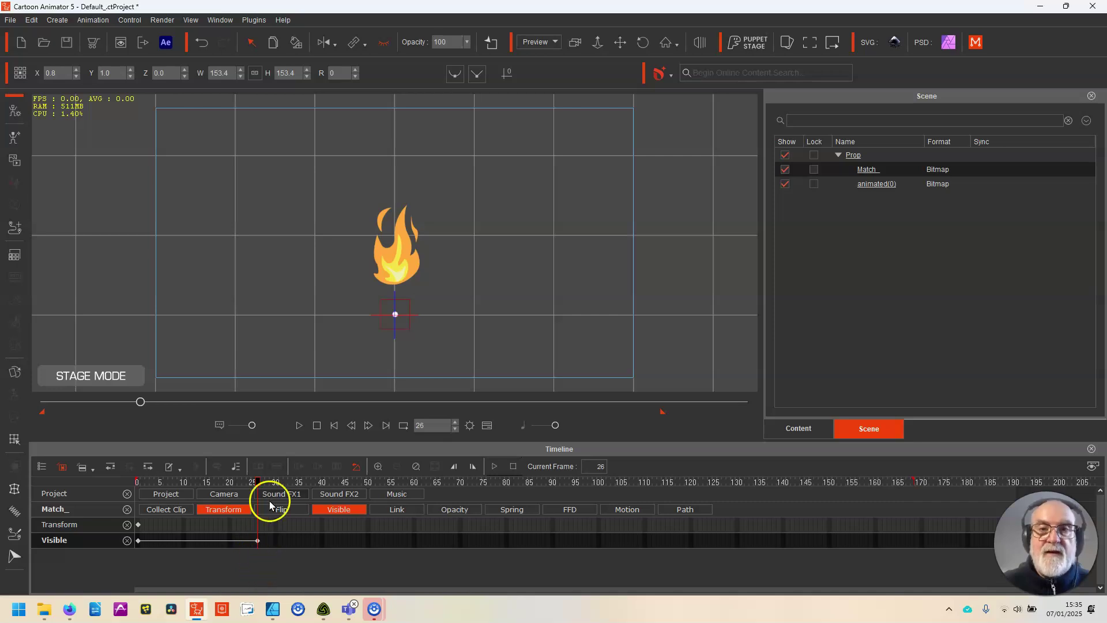
{"action": "left_click", "coordinate": [383, 42]}
Delete the animated(0) prop from the scene and return the playhead to frame 0
{"action": "left_click", "coordinate": [850, 183]}
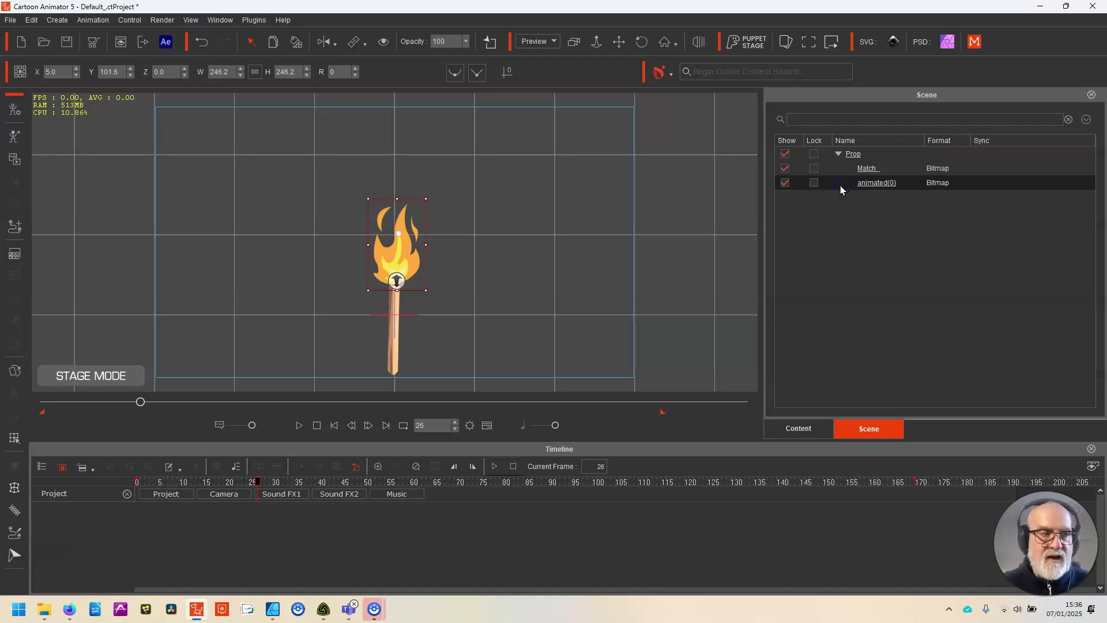
{"action": "key", "text": "Delete"}
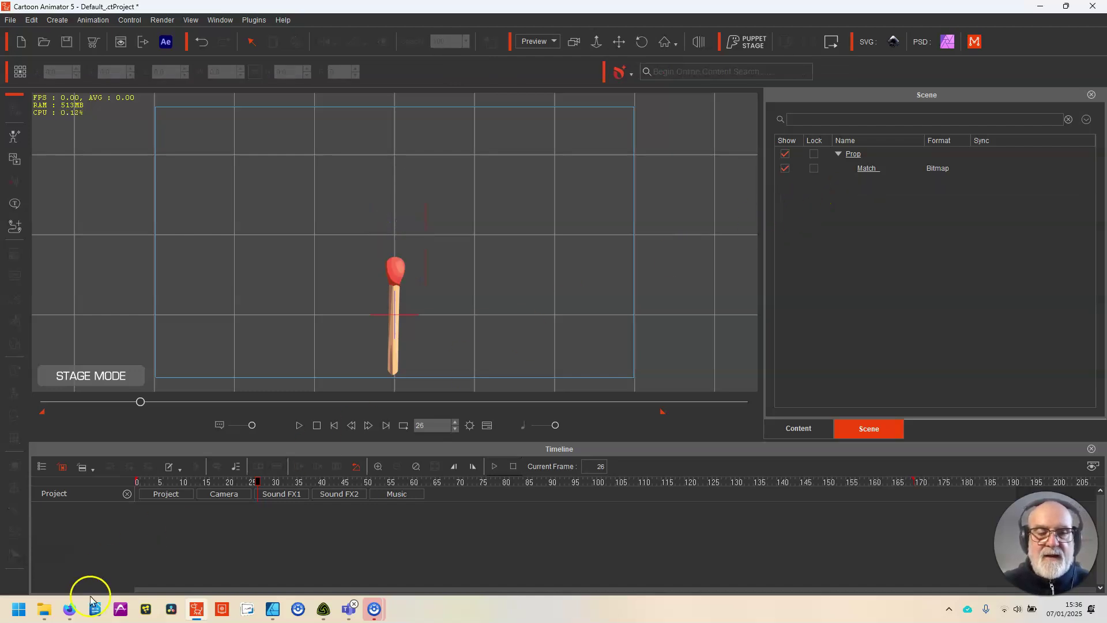
{"action": "left_click", "coordinate": [151, 482]}
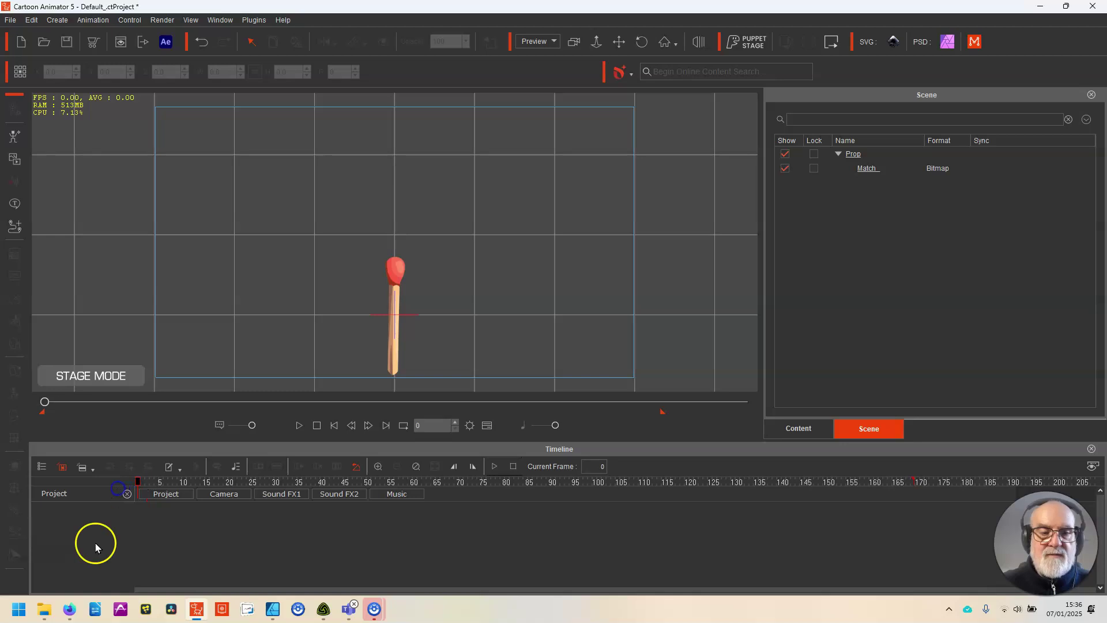
Import animated.png from the Desktop with a loop count of 1 and fit it over the match head at frame 0, scaled to about 286.5
{"action": "left_click", "coordinate": [44, 610]}
{"action": "mouse_move", "coordinate": [426, 212]}
{"action": "left_mouse_down"}
{"action": "mouse_move", "coordinate": [186, 242]}
{"action": "mouse_move", "coordinate": [427, 228]}
{"action": "left_mouse_up"}
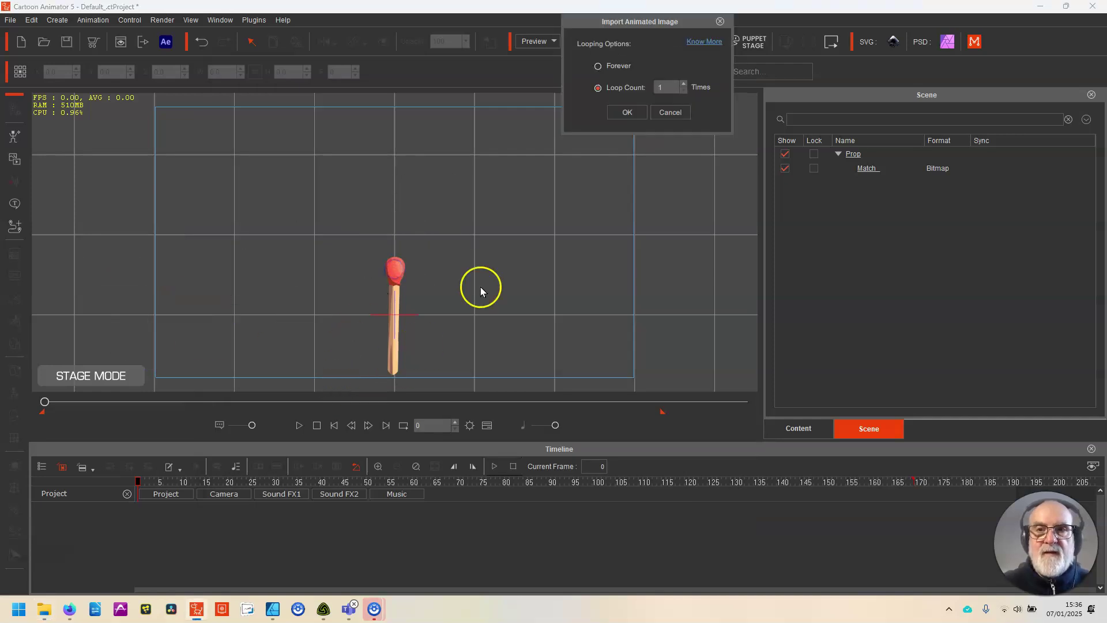
{"action": "left_click", "coordinate": [627, 113]}
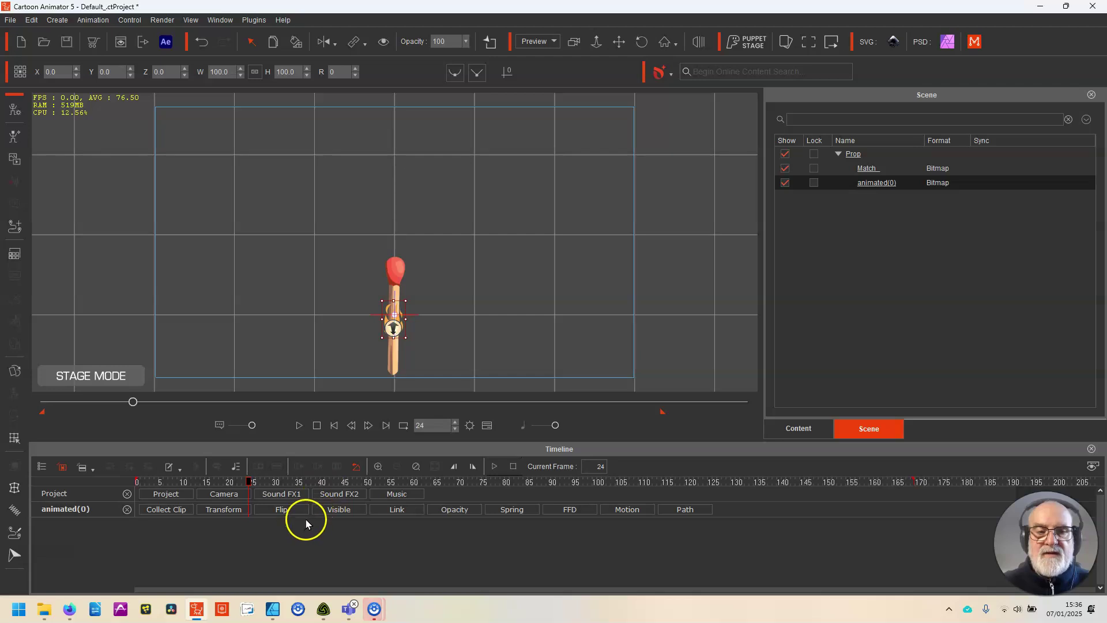
{"action": "left_click_drag", "start_coordinate": [249, 481], "coordinate": [121, 516]}
{"action": "left_click_drag", "start_coordinate": [371, 329], "coordinate": [399, 272]}
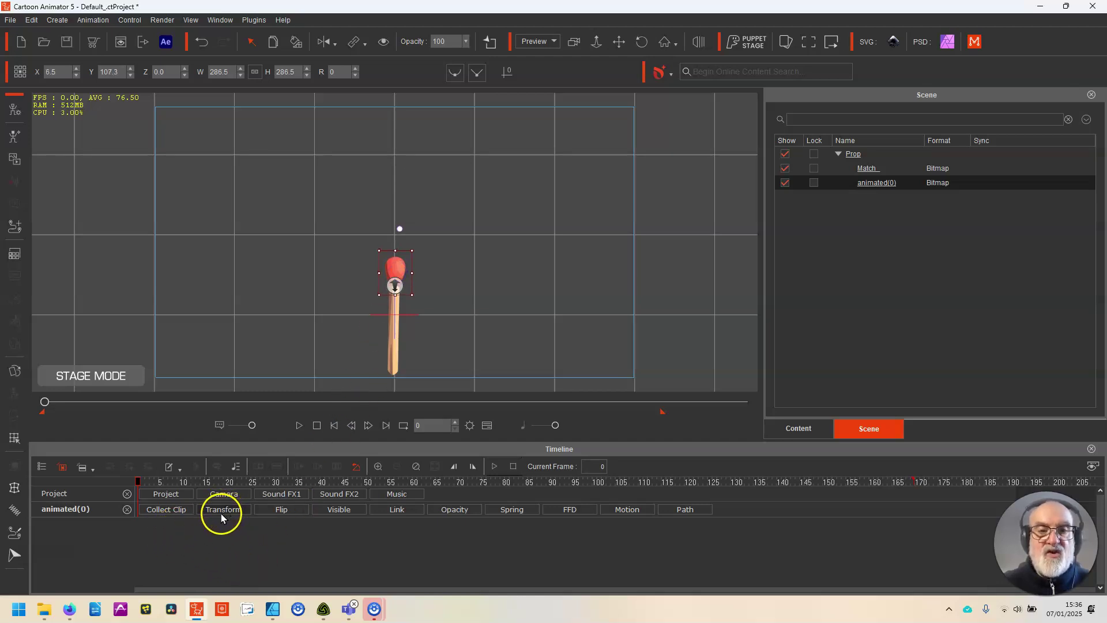
Play back the newly placed flare, stop it, and move the playhead to frame 26
{"action": "left_click", "coordinate": [298, 425]}
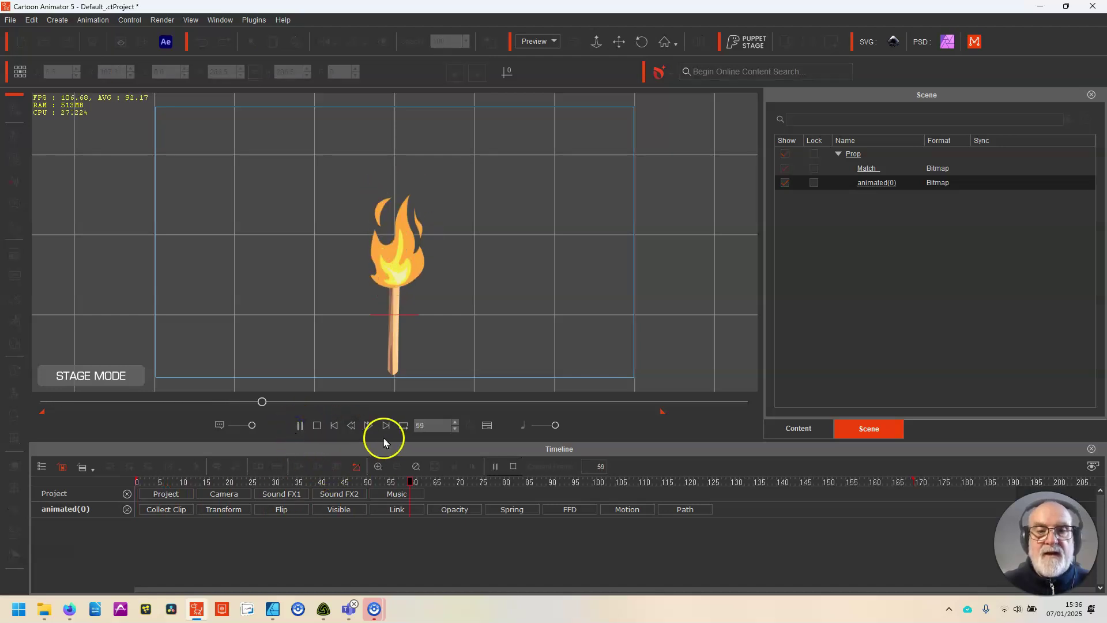
{"action": "left_click", "coordinate": [317, 425]}
{"action": "left_click_drag", "start_coordinate": [238, 484], "coordinate": [248, 487]}
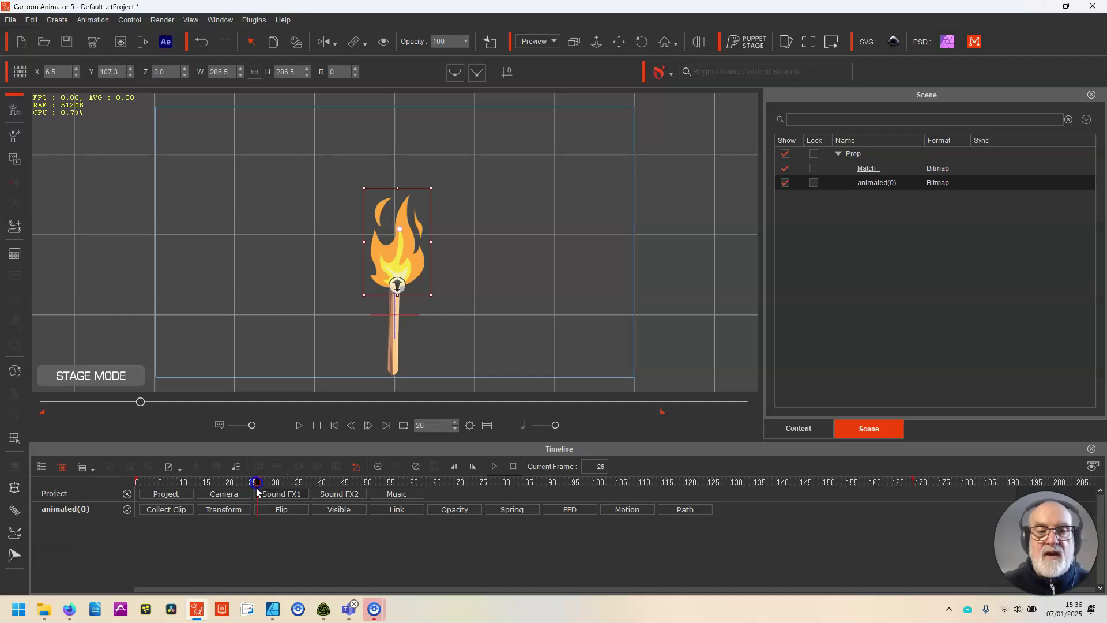
Show the Visible track of the animated(0) flare and hide the flare at frame 26
{"action": "left_click", "coordinate": [337, 510]}
{"action": "left_click", "coordinate": [384, 51]}
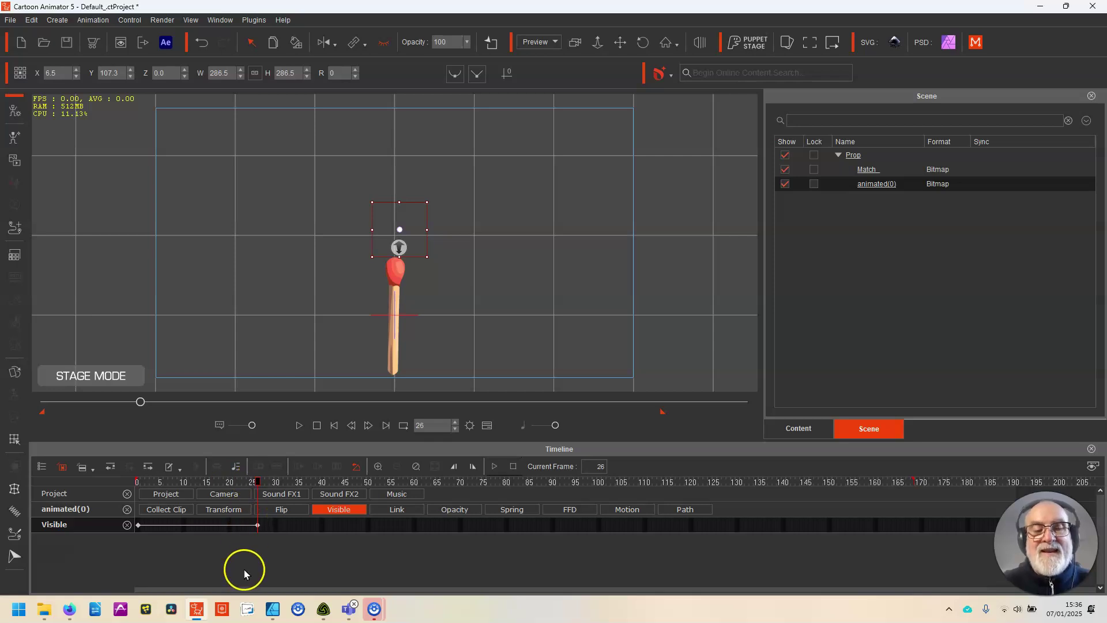
Import Flame_animated.png from the Flame_Frames_ folder inside 2 - Assets as a prop that loops forever
{"action": "left_click", "coordinate": [45, 610]}
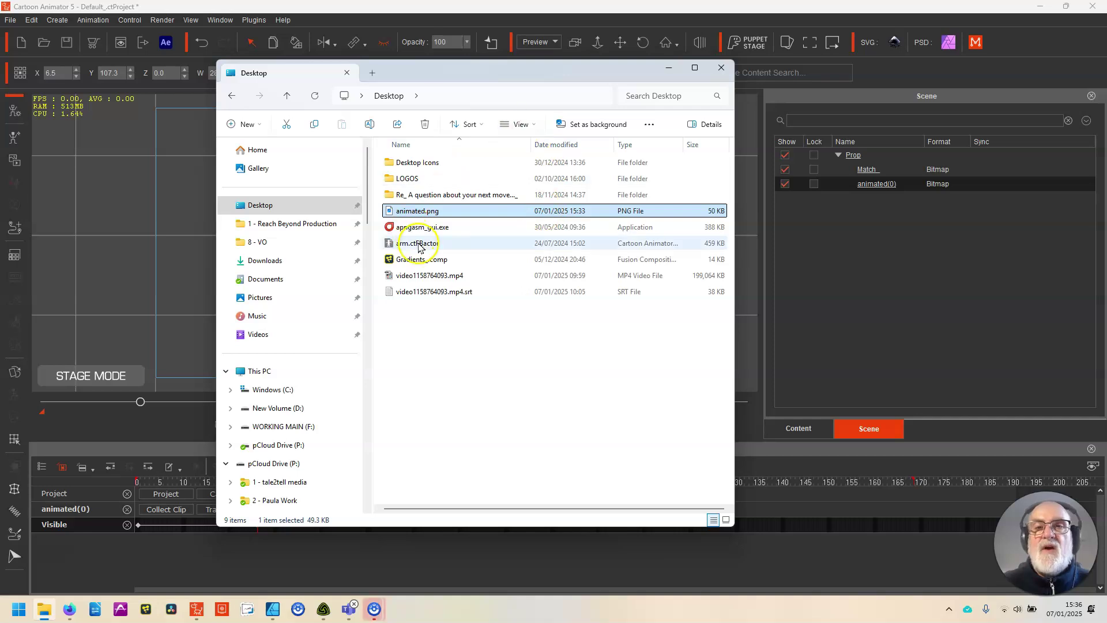
{"action": "left_click", "coordinate": [321, 226]}
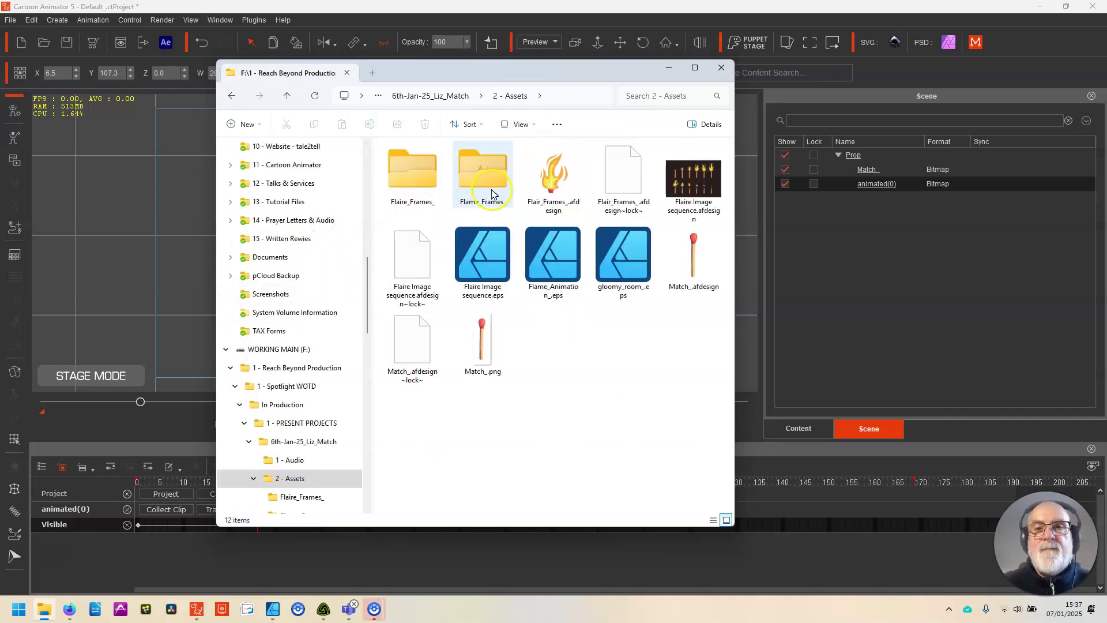
{"action": "double_click", "coordinate": [489, 190]}
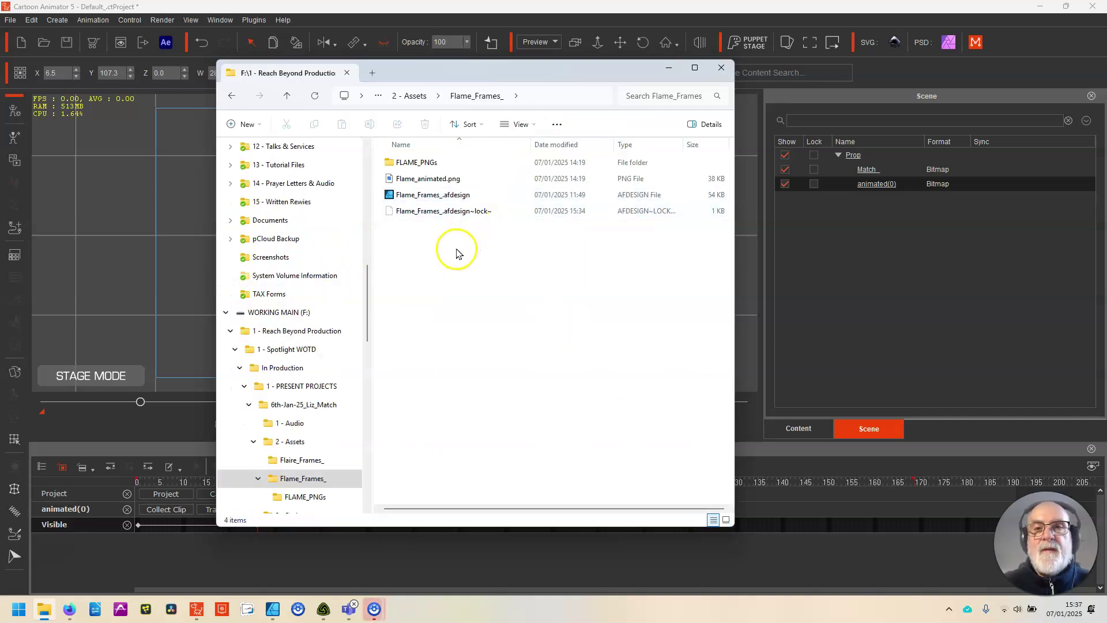
{"action": "left_click", "coordinate": [416, 162]}
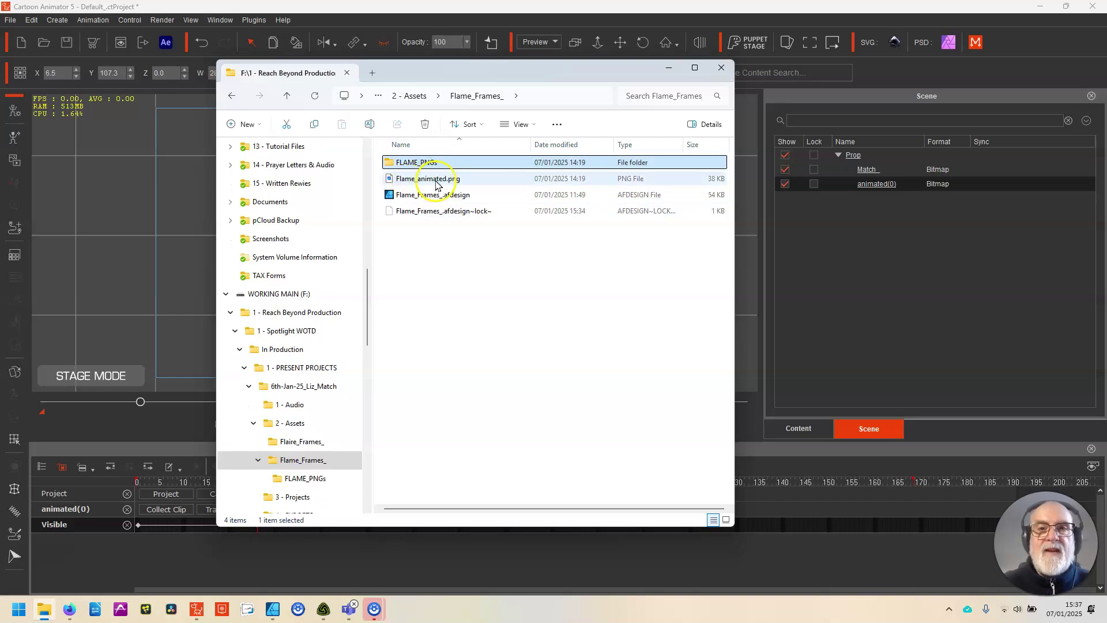
{"action": "left_click_drag", "start_coordinate": [444, 181], "coordinate": [381, 281]}
{"action": "left_click", "coordinate": [480, 114]}
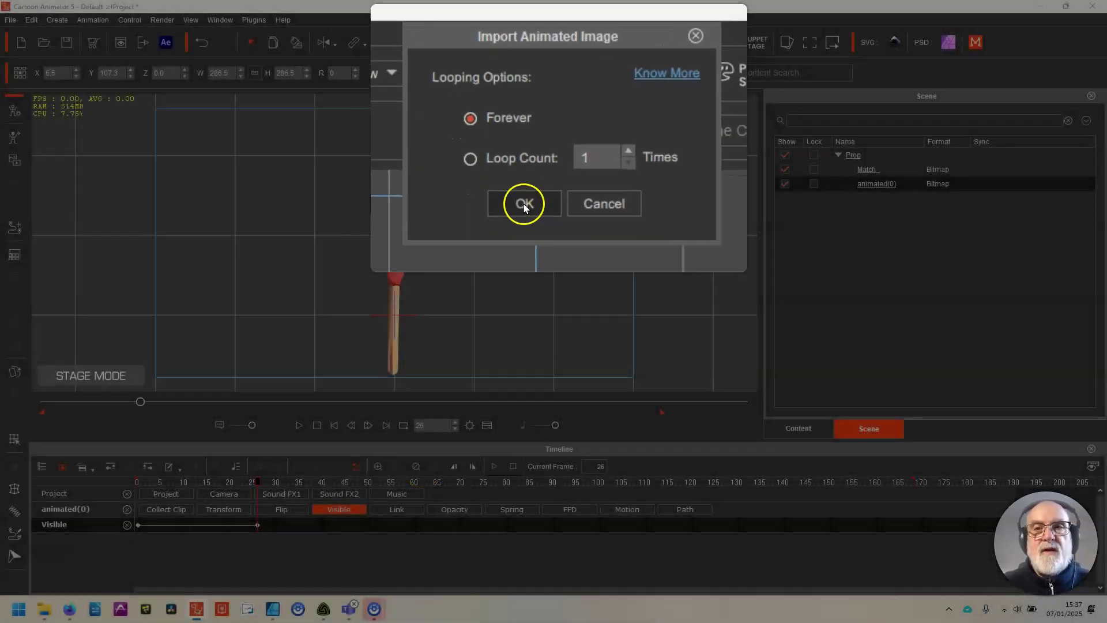
{"action": "left_click", "coordinate": [524, 203]}
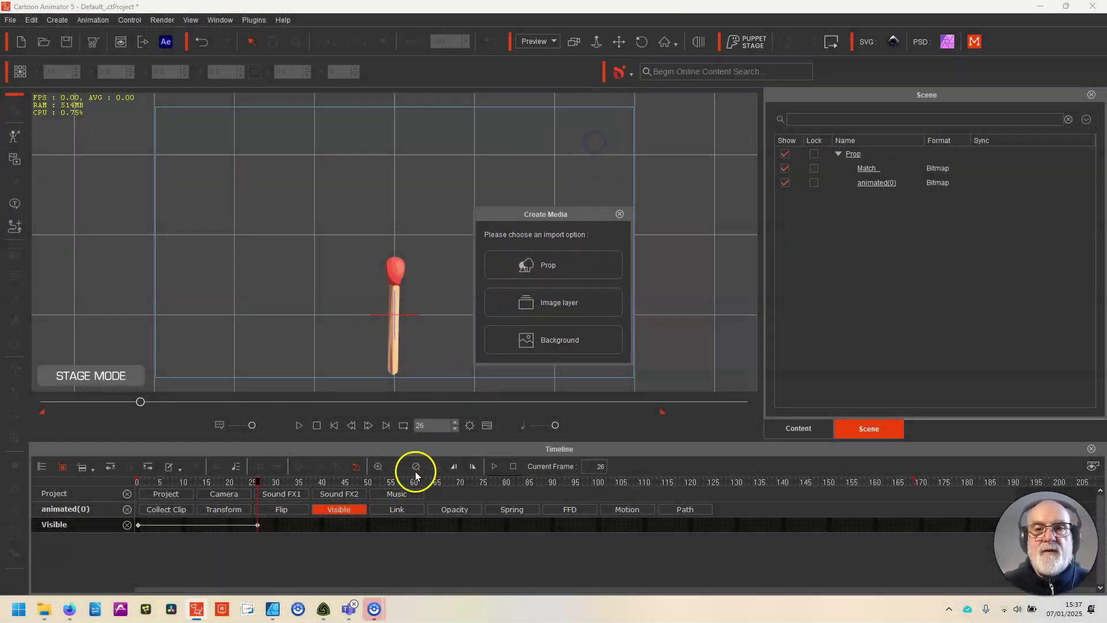
{"action": "left_click", "coordinate": [542, 270]}
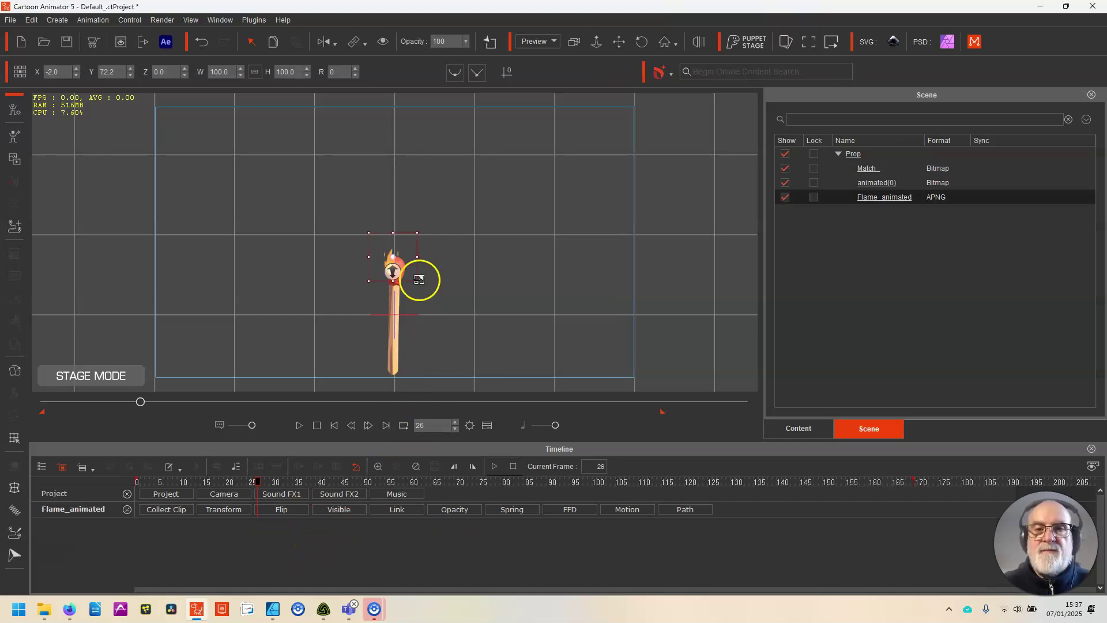
Enlarge the flame at frame 26 to about 219.7 and position it over the match head
{"action": "left_click_drag", "start_coordinate": [418, 228], "coordinate": [444, 202]}
{"action": "left_click_drag", "start_coordinate": [419, 260], "coordinate": [425, 248]}
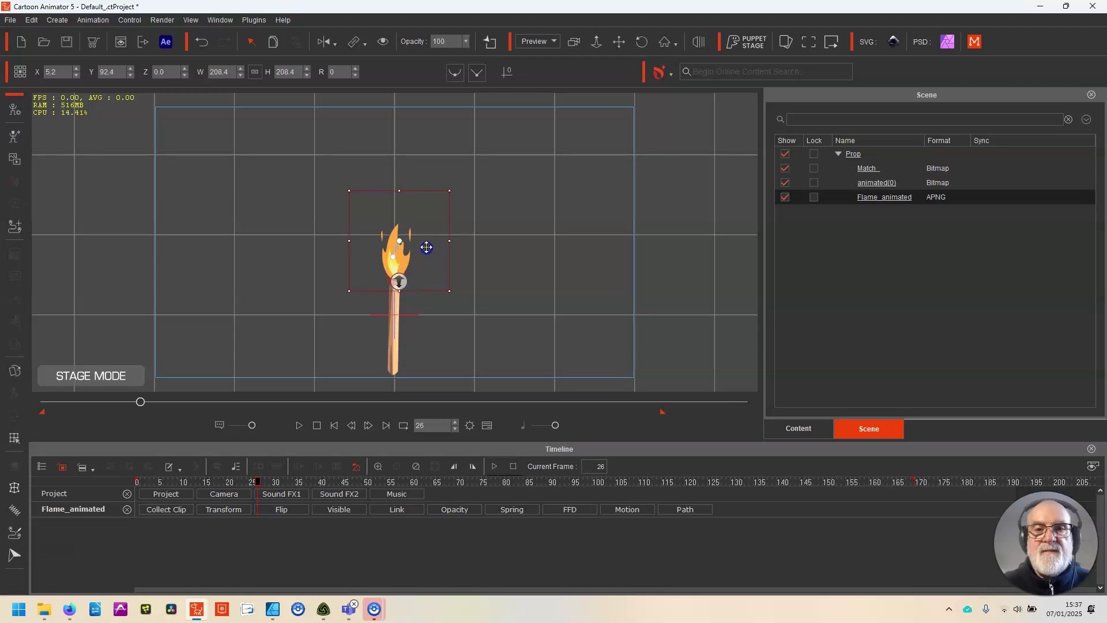
{"action": "left_click_drag", "start_coordinate": [457, 202], "coordinate": [439, 217]}
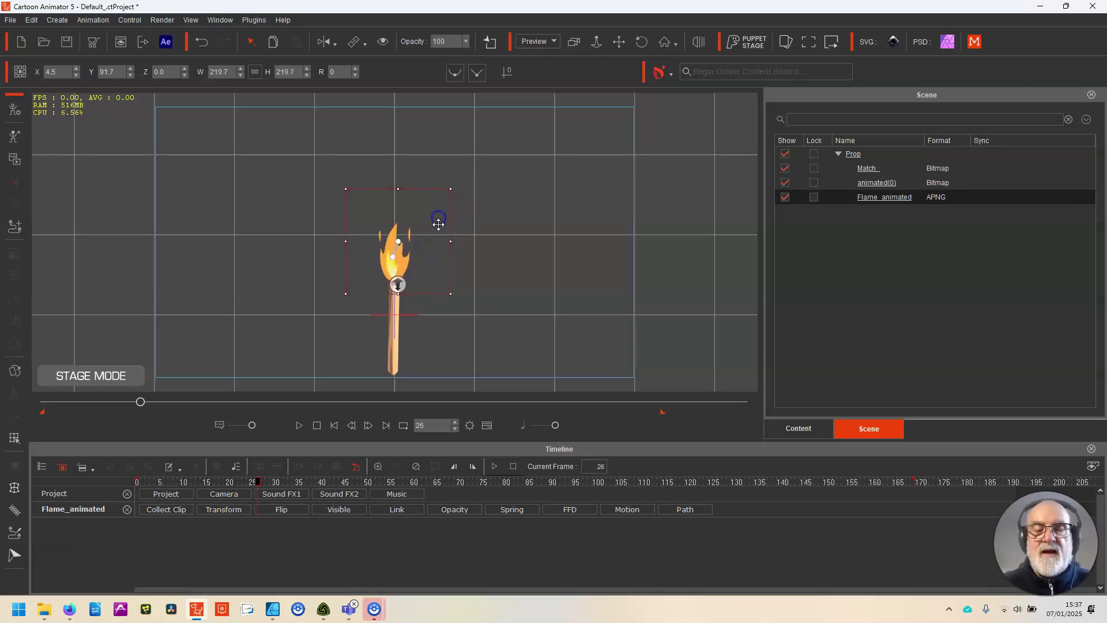
Show the flame's Transform track and scale the flame up slightly to about 226.7 over the match head
{"action": "left_click", "coordinate": [232, 511]}
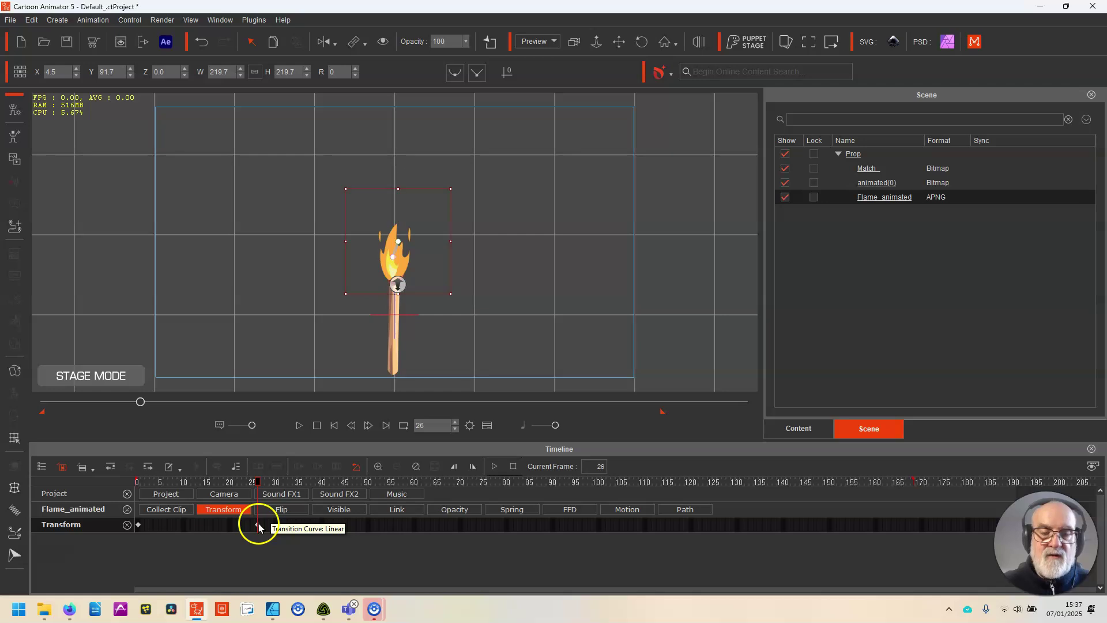
{"action": "left_click", "coordinate": [499, 283]}
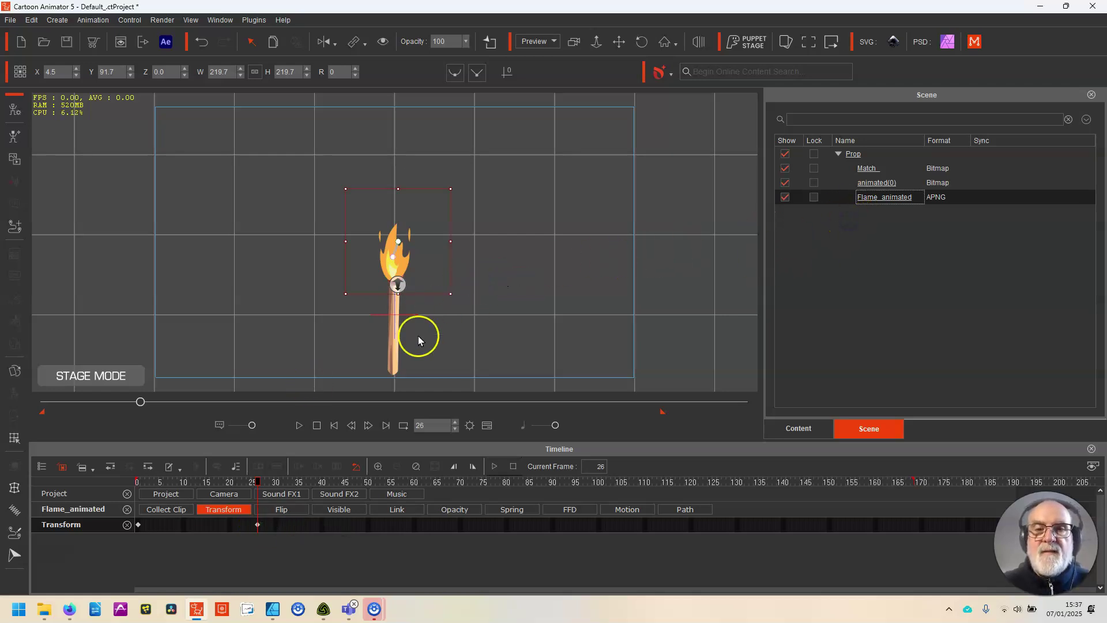
{"action": "left_click", "coordinate": [392, 347]}
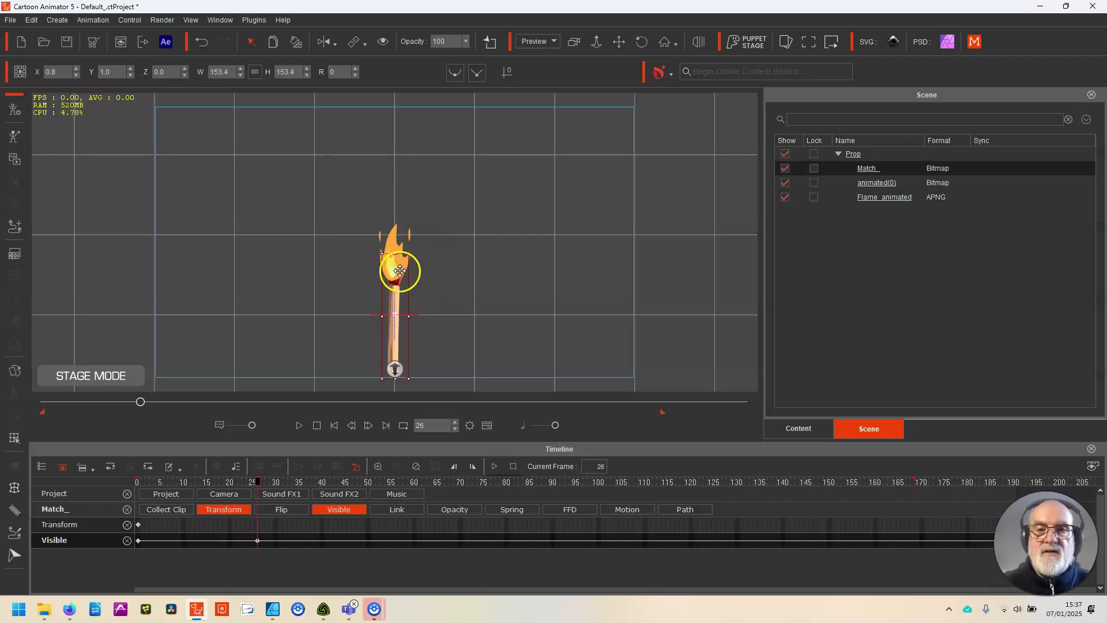
{"action": "left_click", "coordinate": [849, 197]}
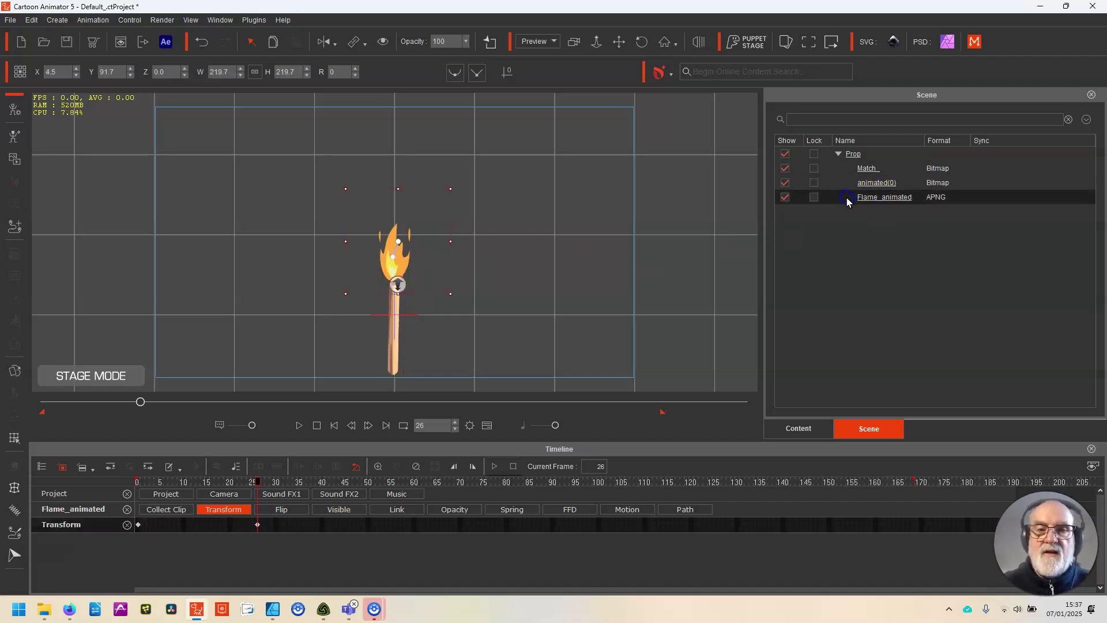
{"action": "left_click", "coordinate": [421, 254]}
{"action": "left_click_drag", "start_coordinate": [454, 189], "coordinate": [454, 186]}
{"action": "left_click", "coordinate": [517, 223]}
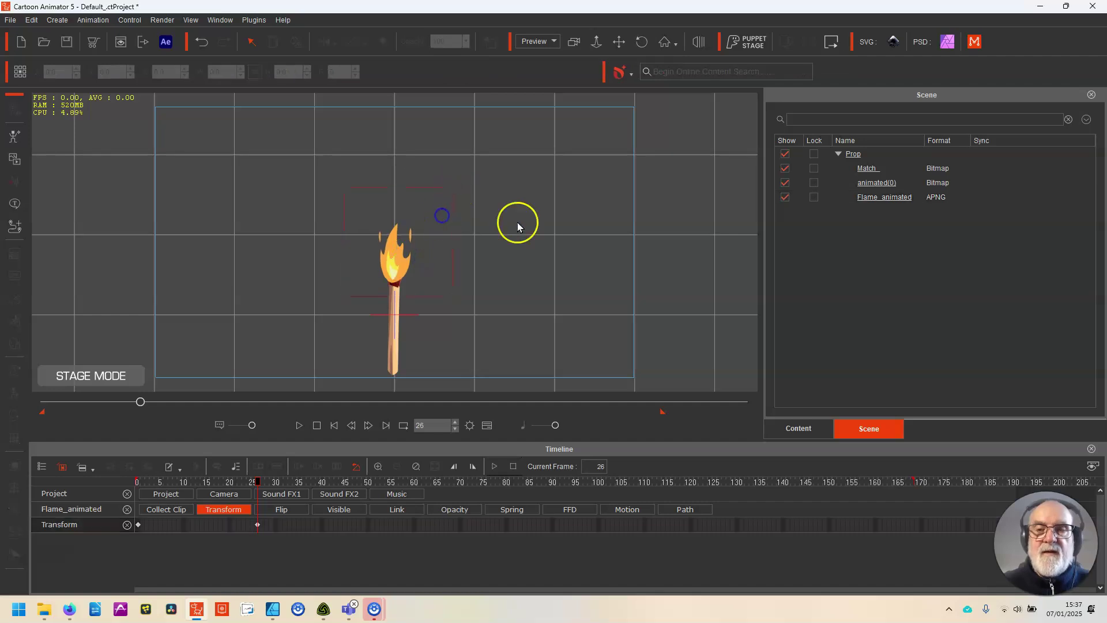
Show Flame_animated's Visible track and set a visible key for it at frame 26 by toggling its visibility off and on
{"action": "left_click", "coordinate": [873, 167]}
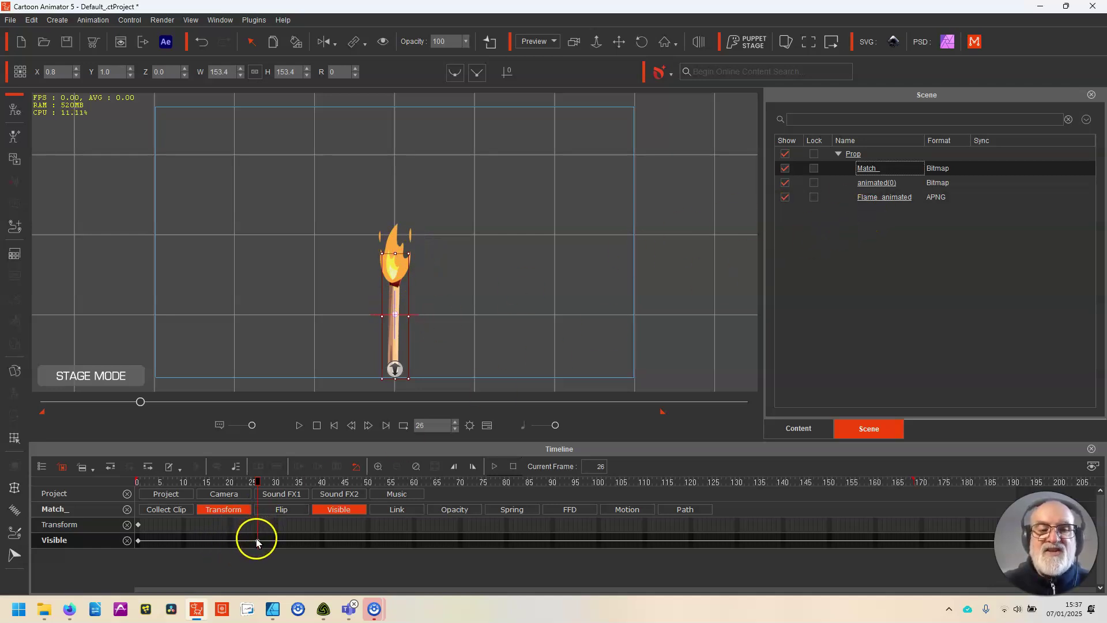
{"action": "left_click", "coordinate": [857, 198]}
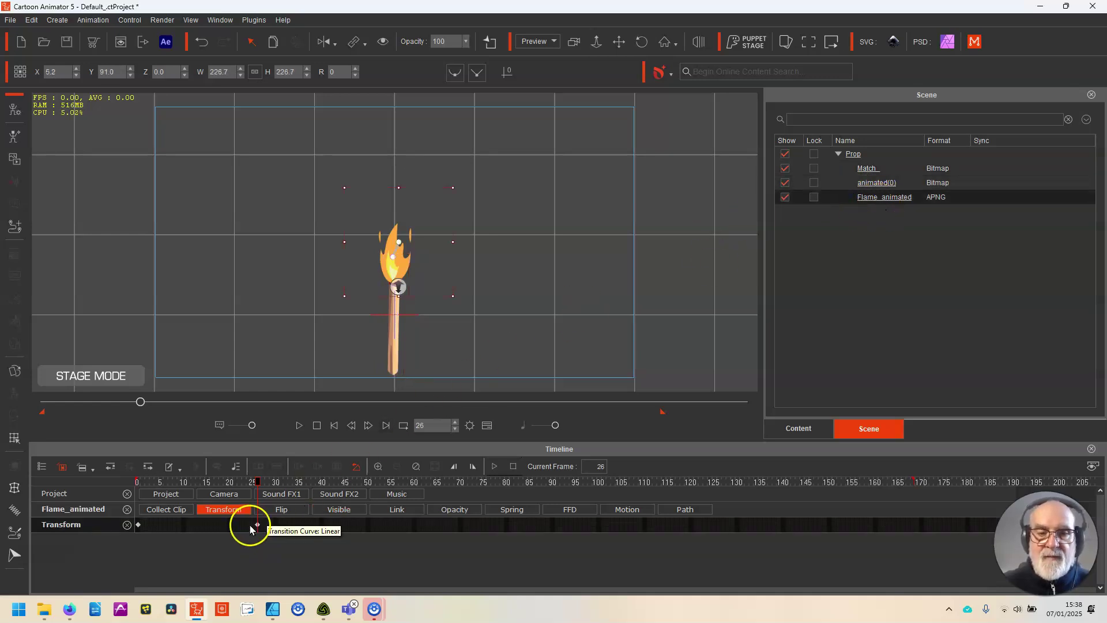
{"action": "left_click", "coordinate": [333, 508]}
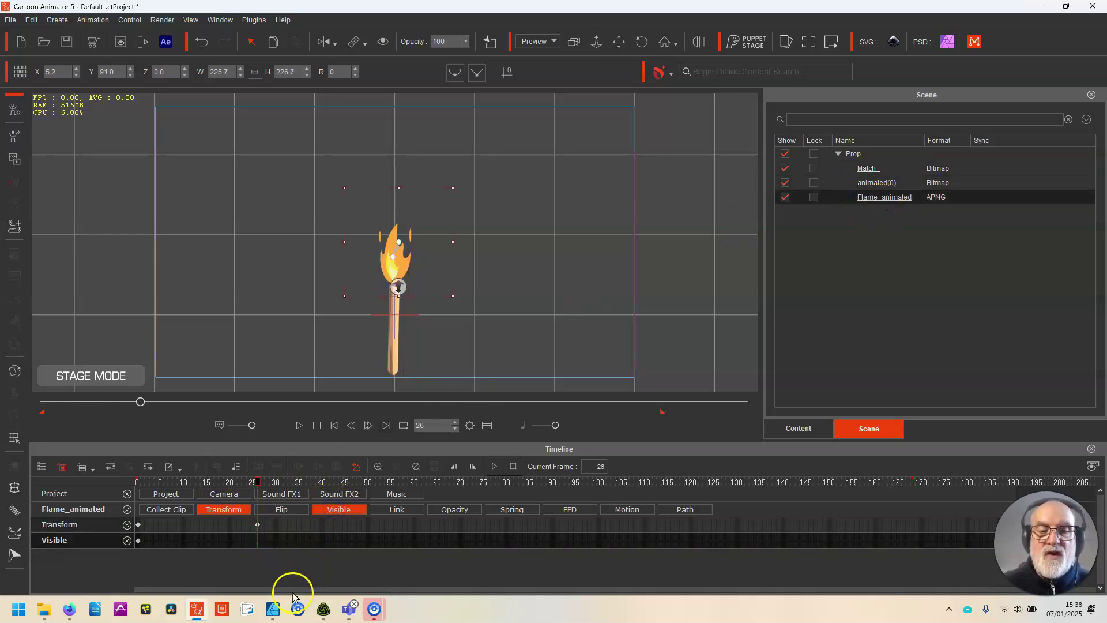
{"action": "left_click", "coordinate": [382, 42]}
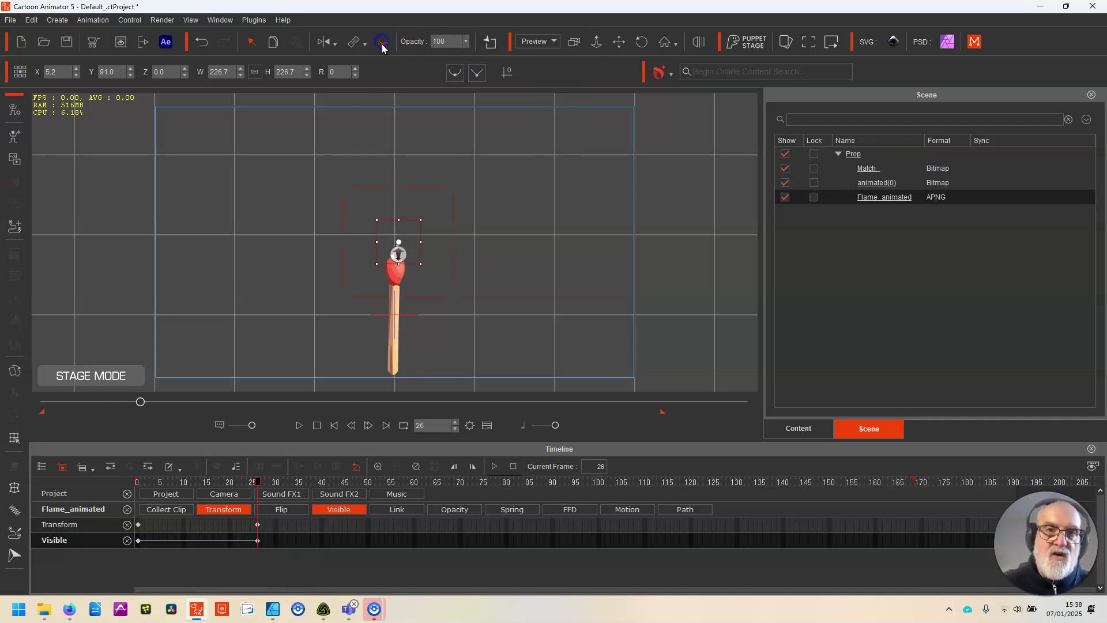
{"action": "left_click", "coordinate": [382, 43]}
{"action": "left_click", "coordinate": [331, 543]}
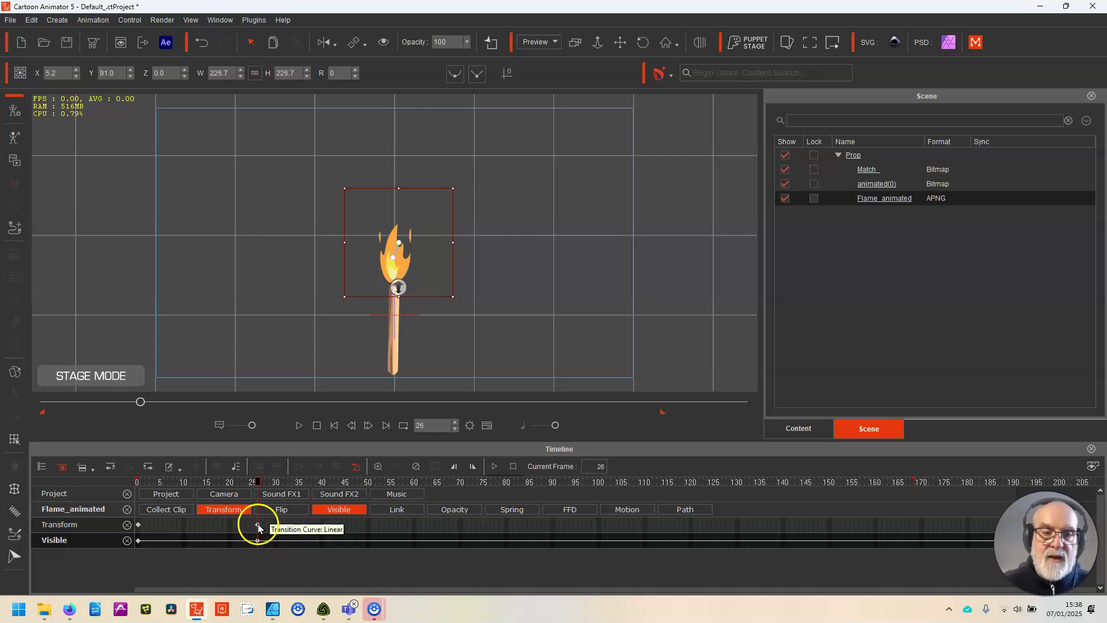
Move the flame's transform key from frame 26 to frame 0 and hide the flame at frame 0
{"action": "left_click_drag", "start_coordinate": [258, 528], "coordinate": [138, 542]}
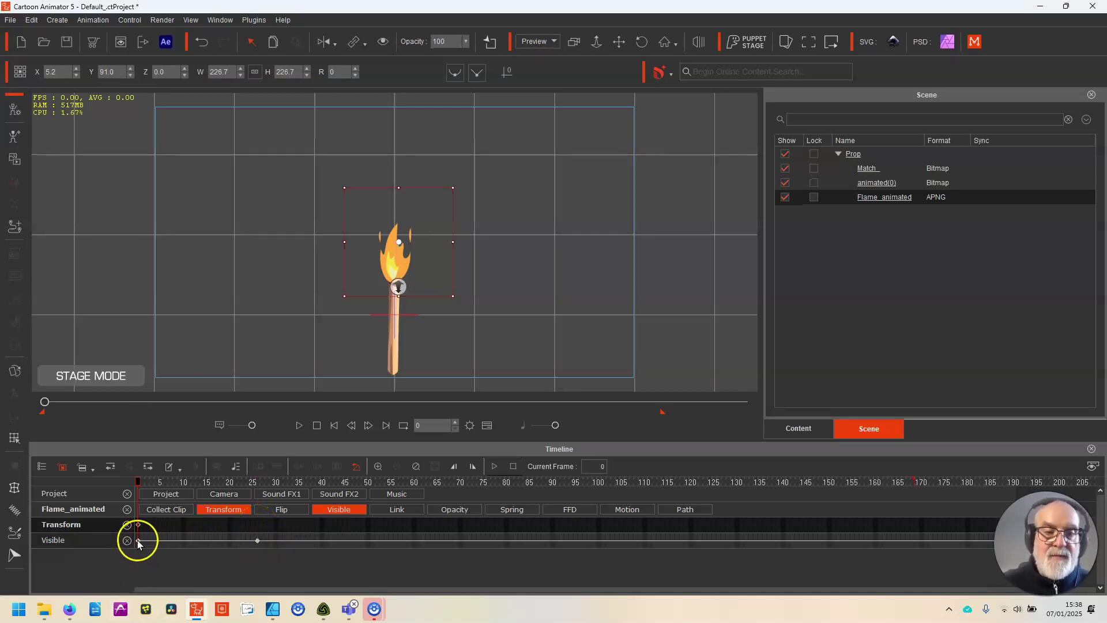
{"action": "left_click", "coordinate": [383, 42]}
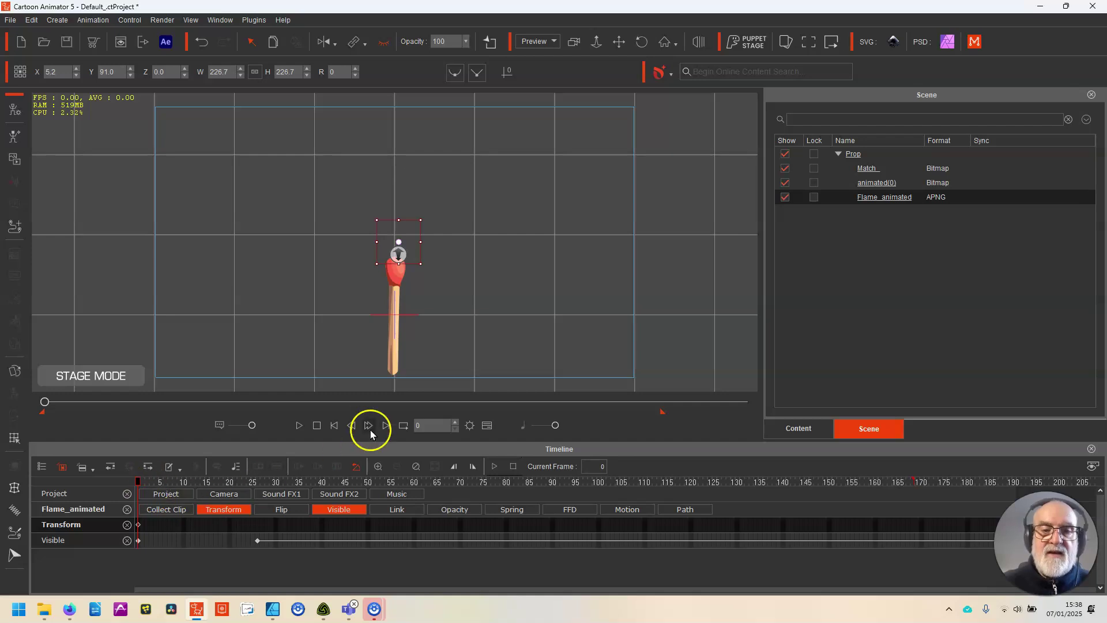
Play back the flare and flame, and enlarge the flame at frame 26 to about 278.1, seated on the match head
{"action": "left_click", "coordinate": [298, 425]}
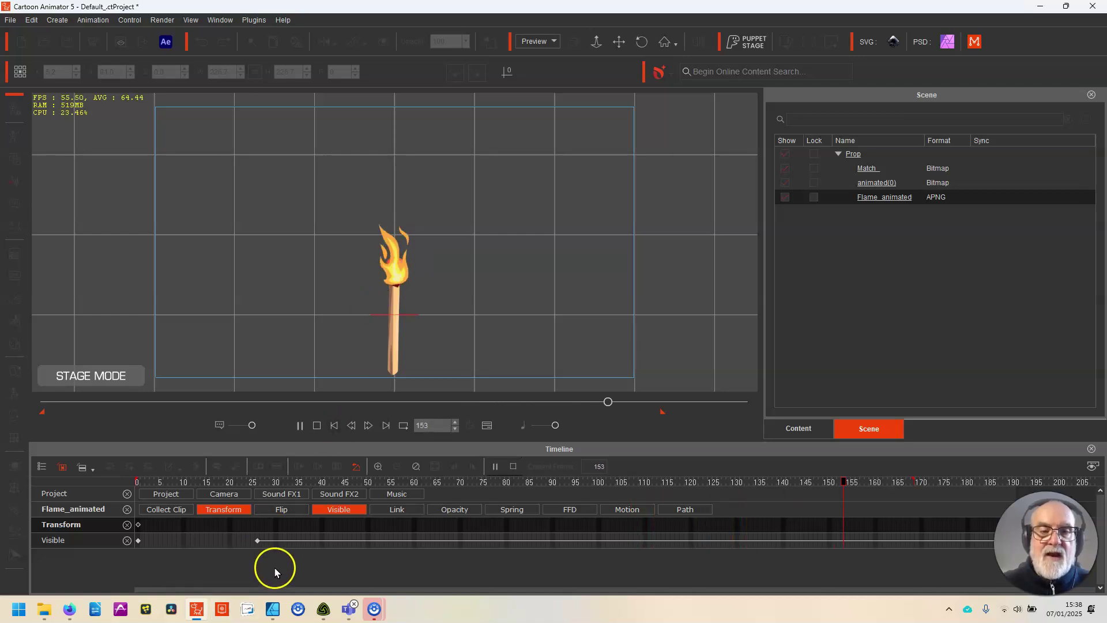
{"action": "left_click", "coordinate": [254, 481]}
{"action": "left_click_drag", "start_coordinate": [254, 484], "coordinate": [258, 484]}
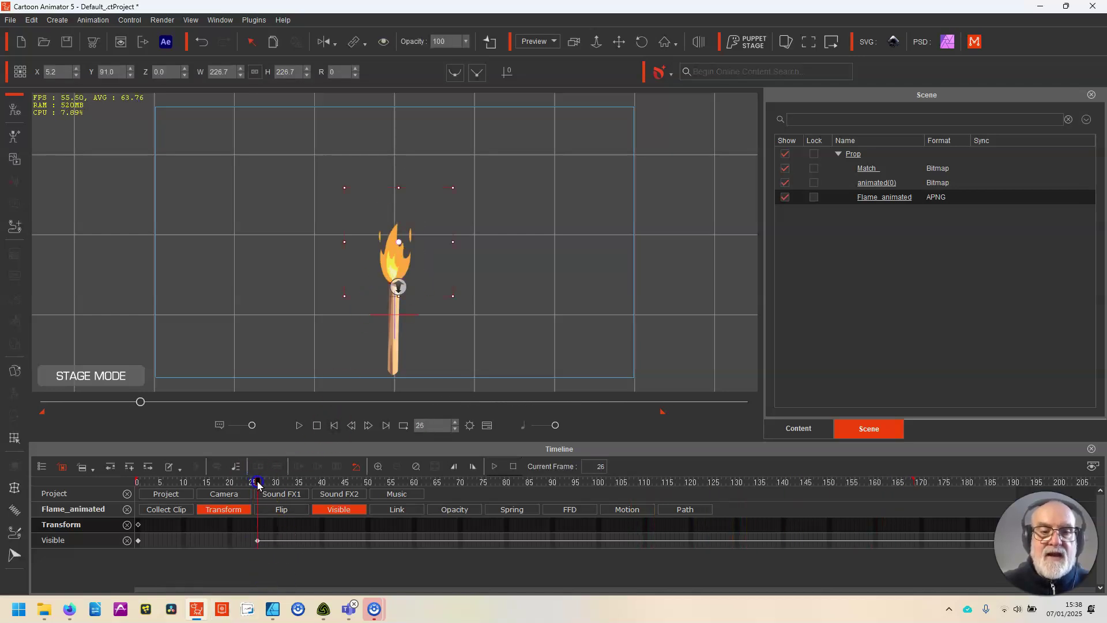
{"action": "left_click_drag", "start_coordinate": [454, 187], "coordinate": [465, 173]}
{"action": "mouse_move", "coordinate": [438, 227]}
{"action": "left_mouse_down"}
{"action": "mouse_move", "coordinate": [442, 203]}
{"action": "mouse_move", "coordinate": [441, 219]}
{"action": "left_mouse_up"}
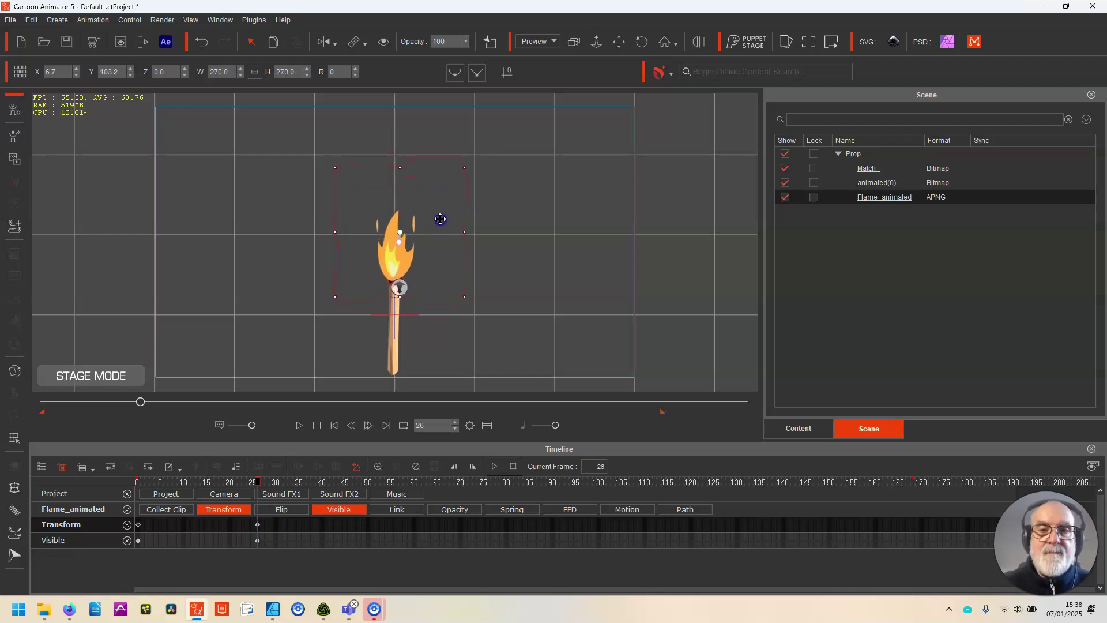
{"action": "left_click_drag", "start_coordinate": [465, 168], "coordinate": [452, 198]}
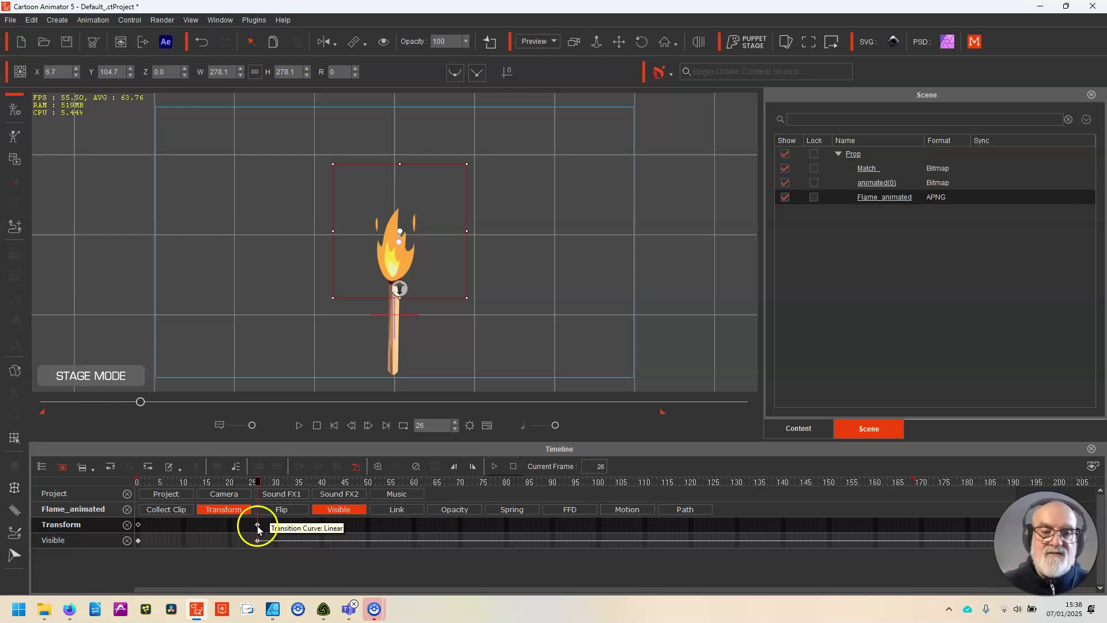
Shift the enlarged flame's transform key from frame 26 to frame 0, and play the animation from the start before stopping it
{"action": "key", "text": "Delete"}
{"action": "key", "text": "Home"}
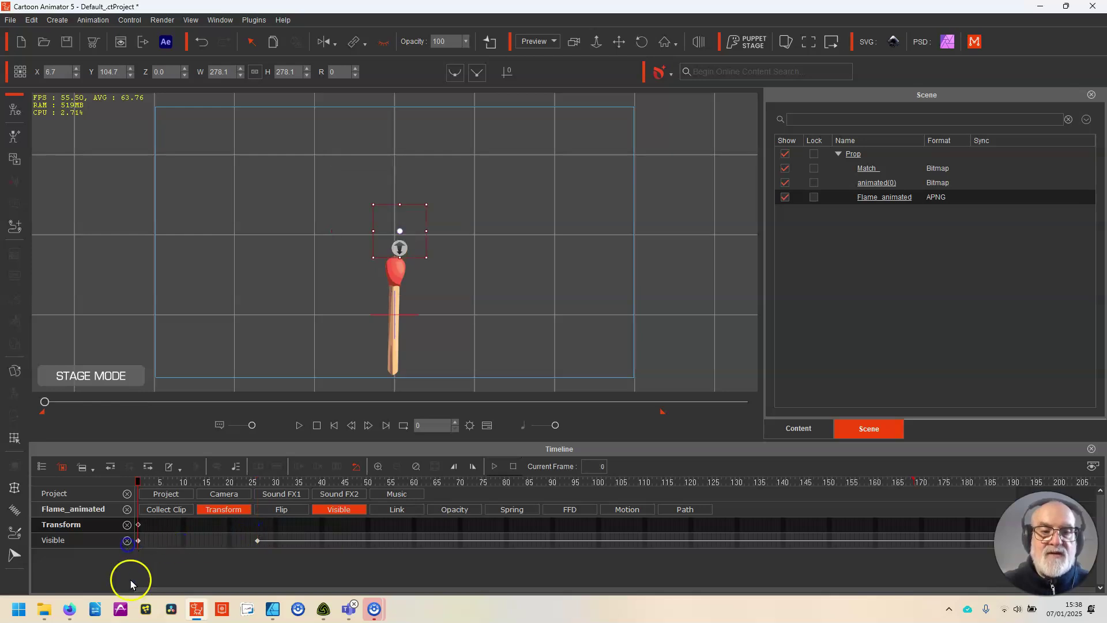
{"action": "left_click", "coordinate": [301, 425]}
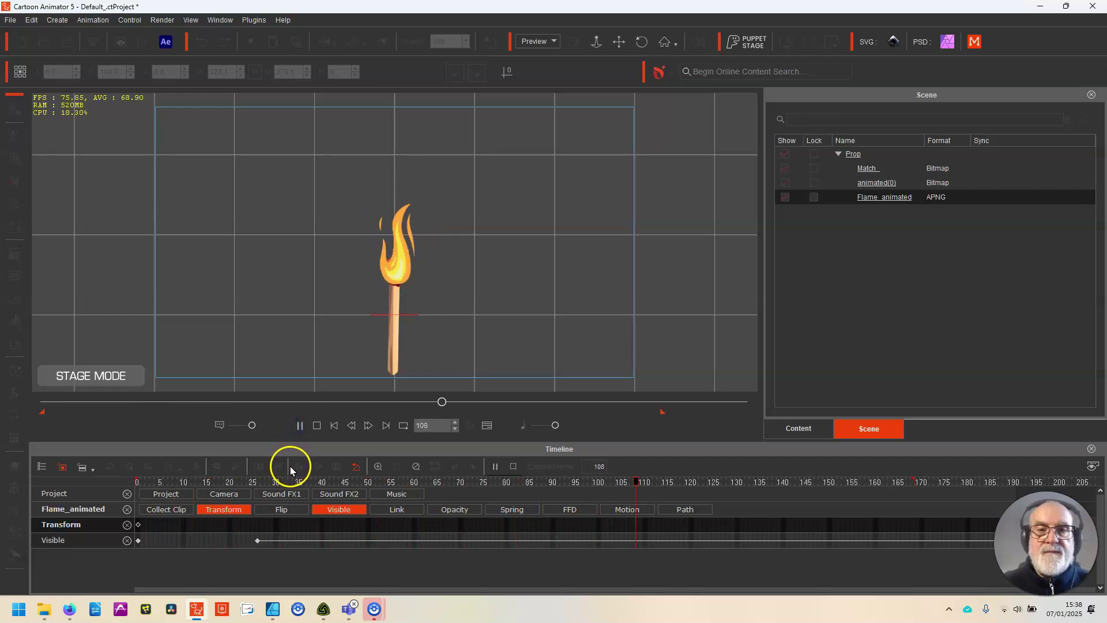
{"action": "left_click", "coordinate": [317, 425]}
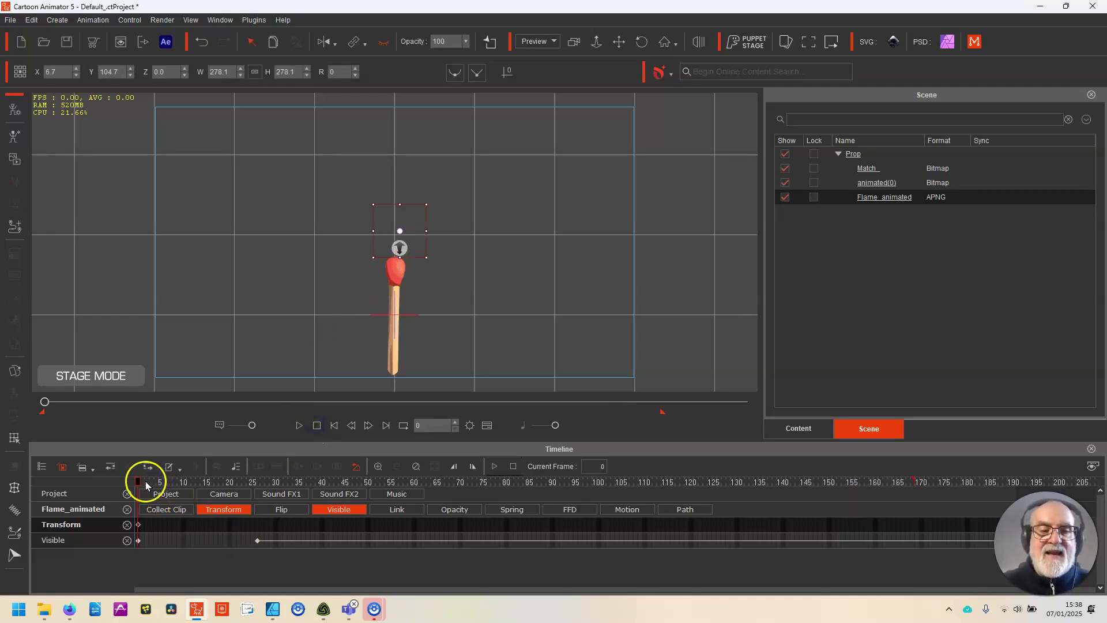
At frame 26, scale the flame up to about 333.4 and reposition it on the match head
{"action": "left_click_drag", "start_coordinate": [141, 481], "coordinate": [258, 552]}
{"action": "left_click_drag", "start_coordinate": [467, 164], "coordinate": [473, 159]}
{"action": "left_click_drag", "start_coordinate": [448, 219], "coordinate": [448, 209]}
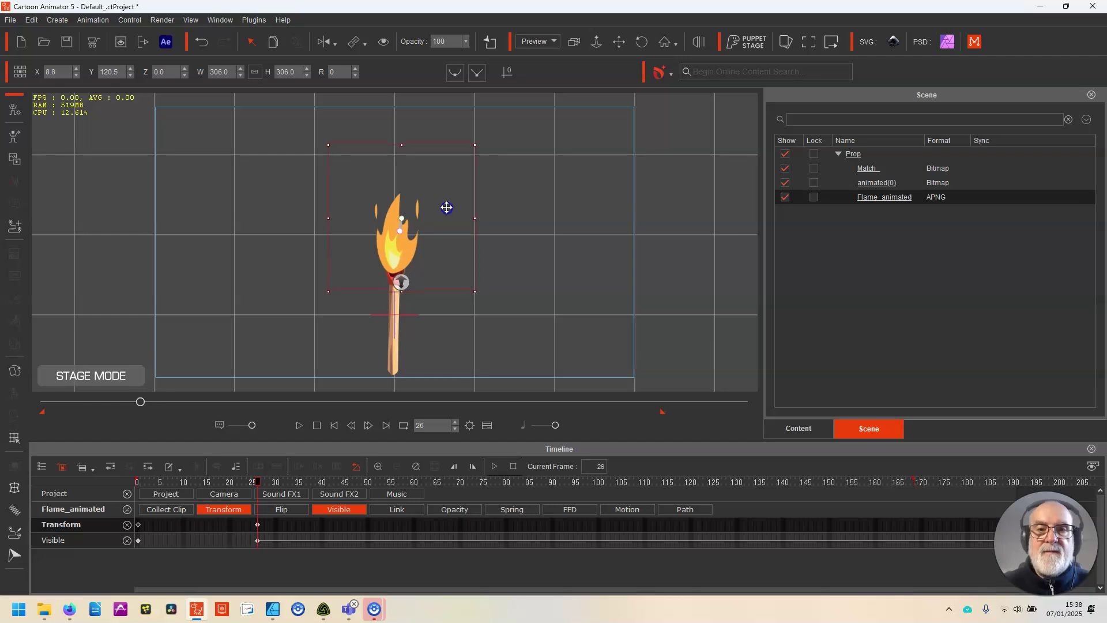
{"action": "left_click_drag", "start_coordinate": [469, 144], "coordinate": [461, 173]}
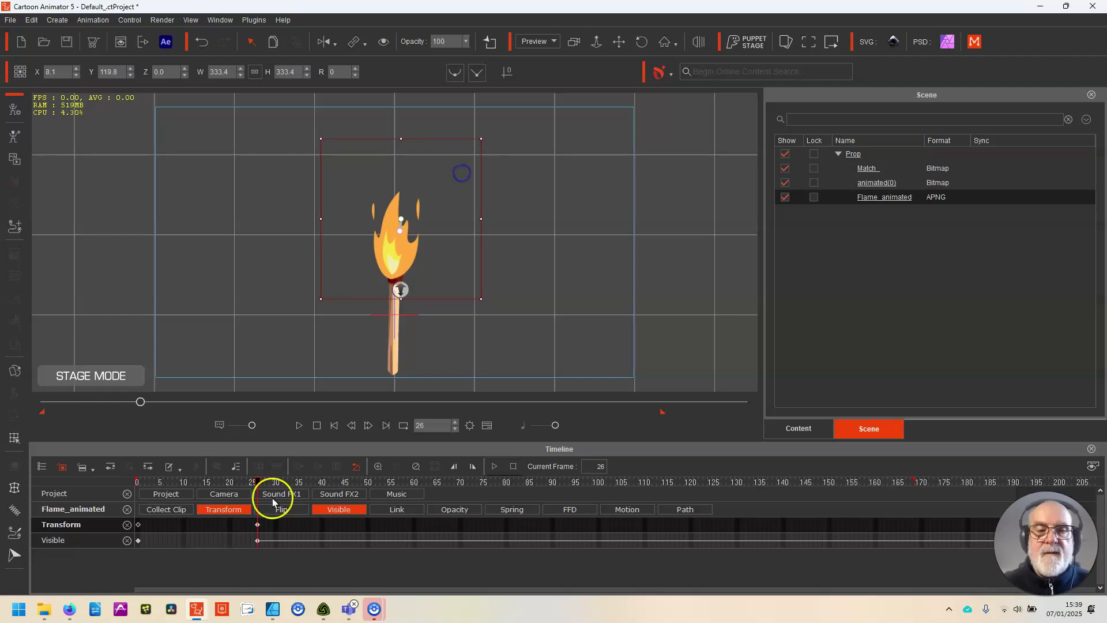
Move the flame's new transform key from frame 26 to frame 0, and play back the animation from the start, pausing it partway
{"action": "left_click", "coordinate": [252, 525]}
{"action": "key", "text": "Delete"}
{"action": "left_click", "coordinate": [260, 526]}
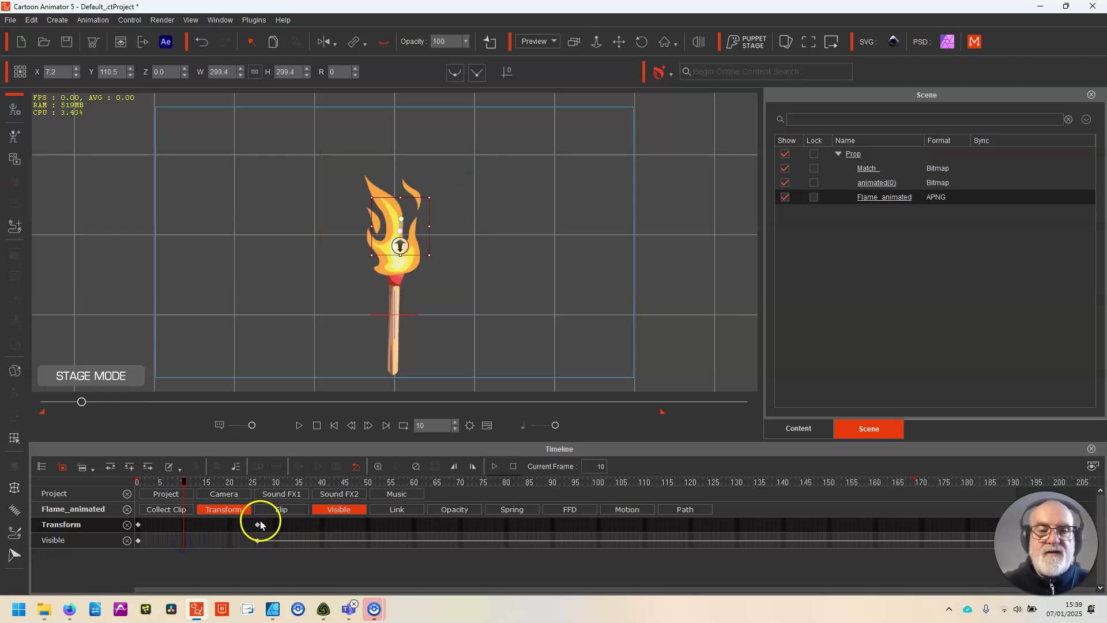
{"action": "key", "text": "Home"}
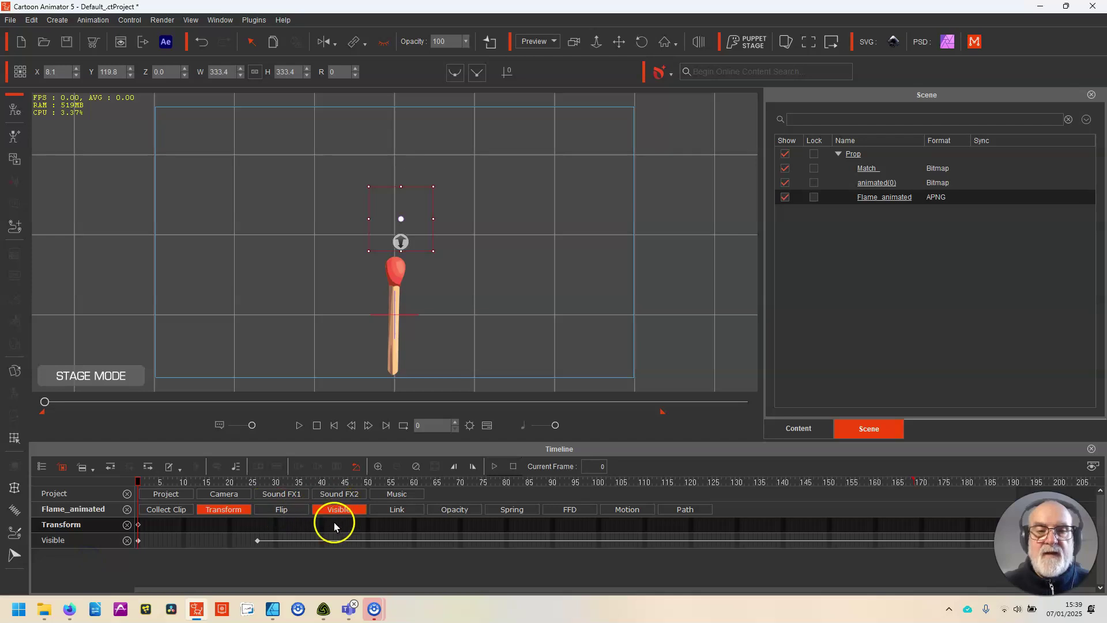
{"action": "left_click", "coordinate": [495, 466]}
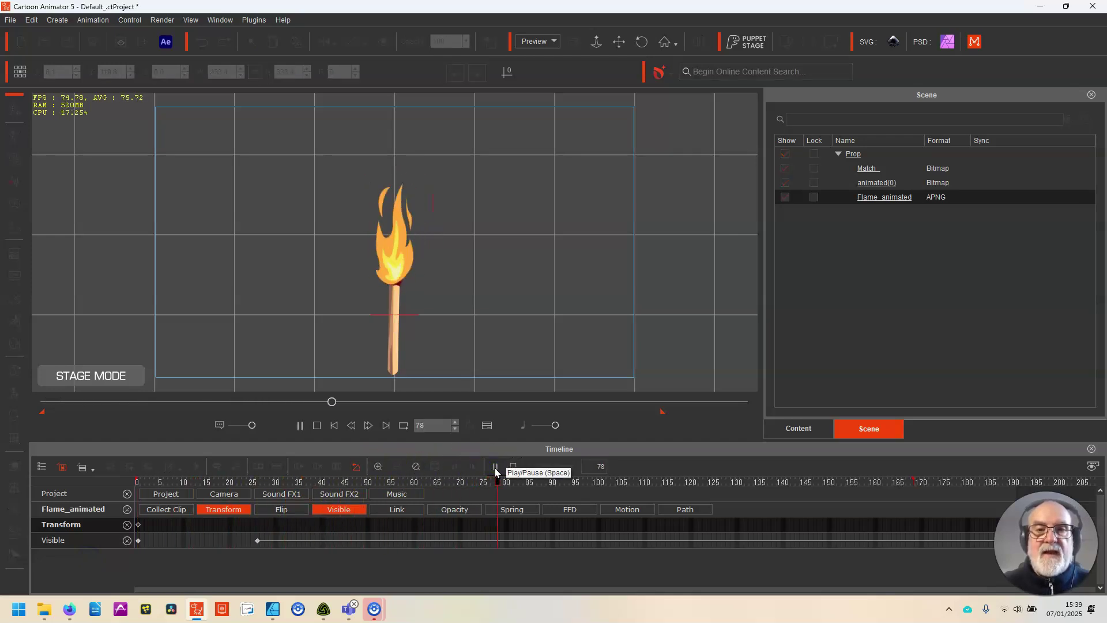
{"action": "left_click", "coordinate": [496, 466]}
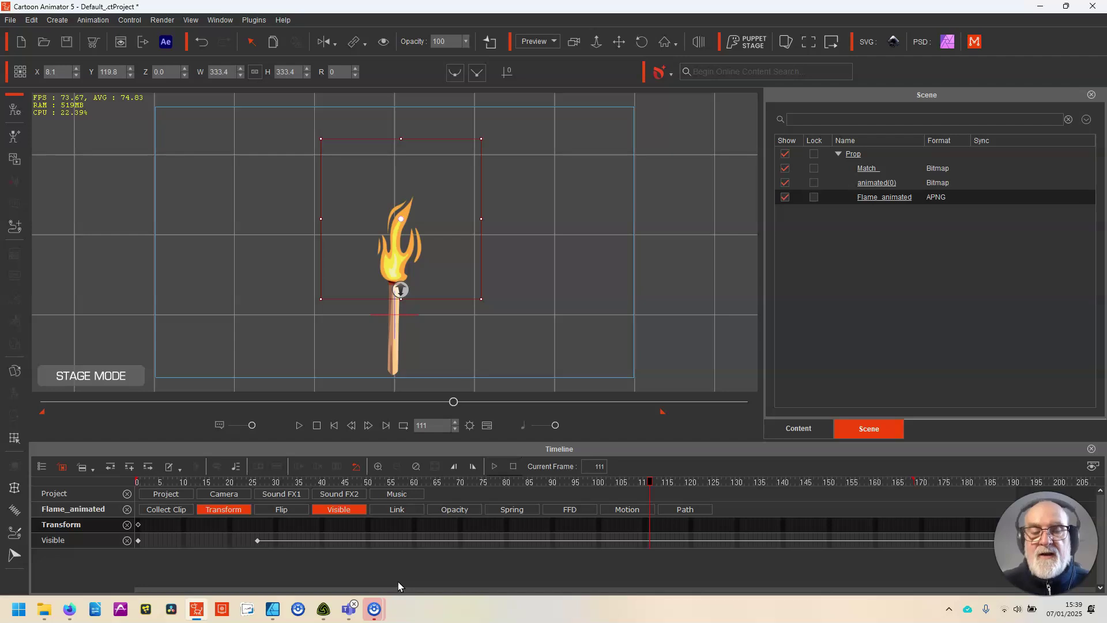
Link the Flame_animated prop to the match at frame 0
{"action": "left_click", "coordinate": [796, 430]}
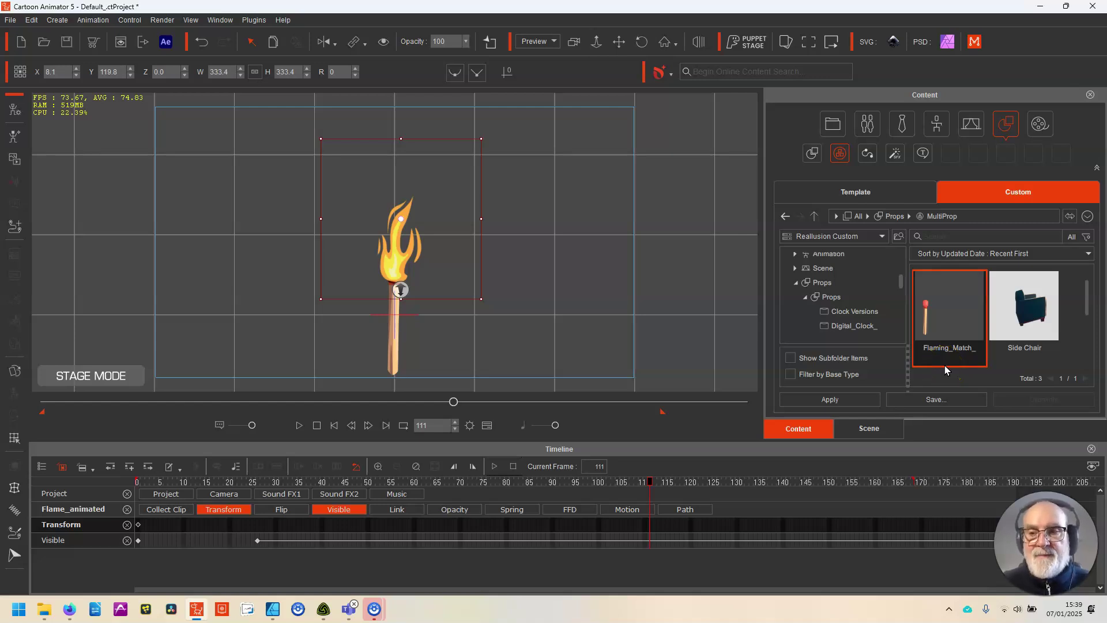
{"action": "left_click", "coordinate": [869, 429]}
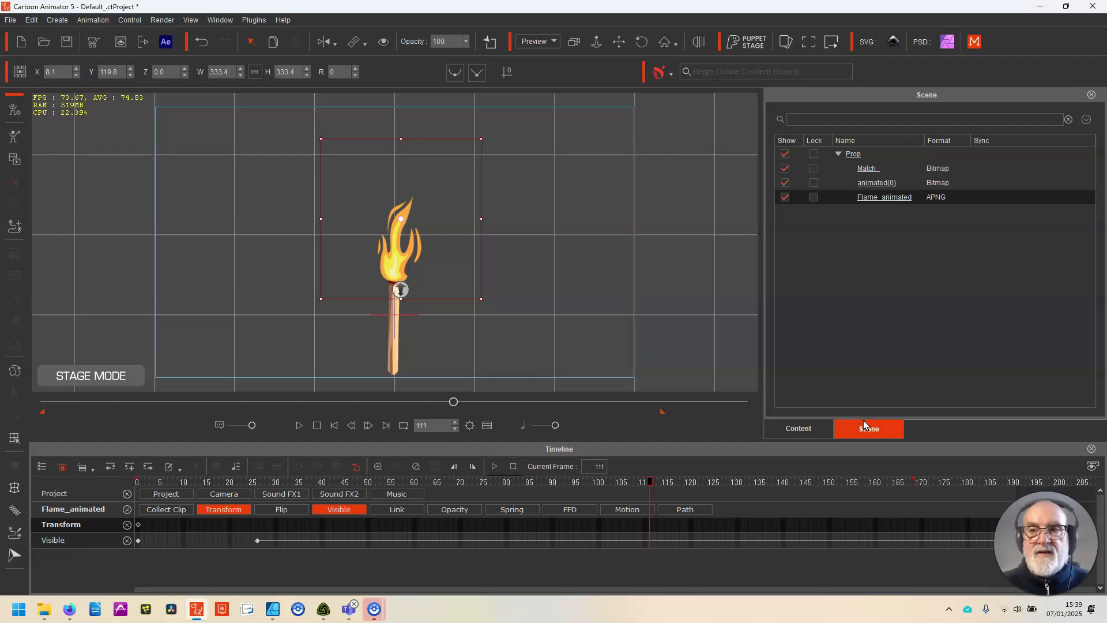
{"action": "left_click", "coordinate": [841, 184]}
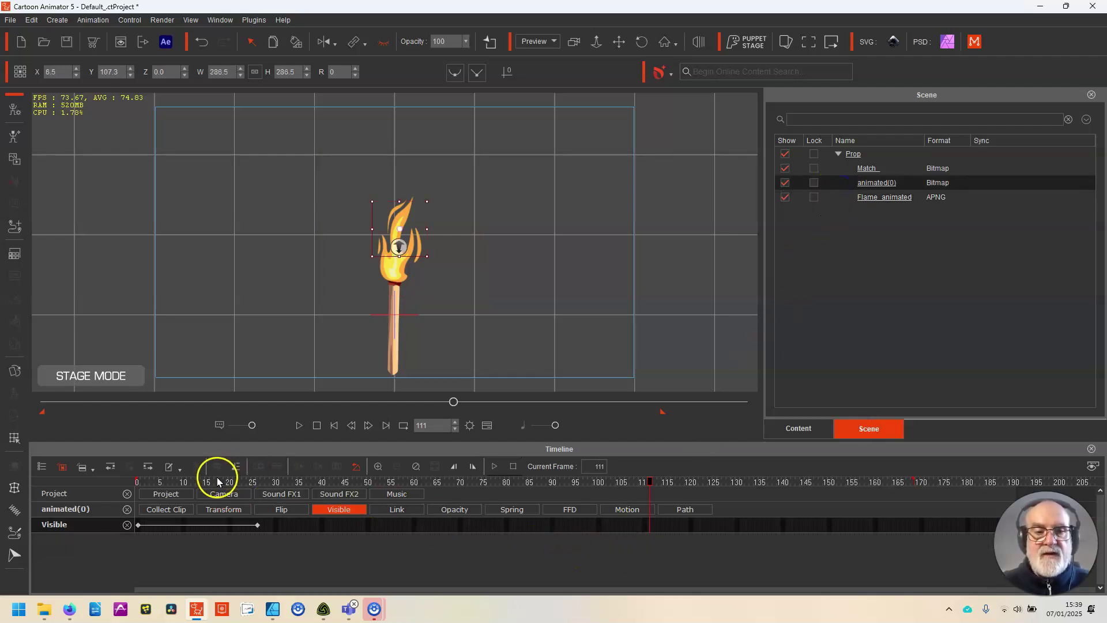
{"action": "left_click", "coordinate": [120, 485]}
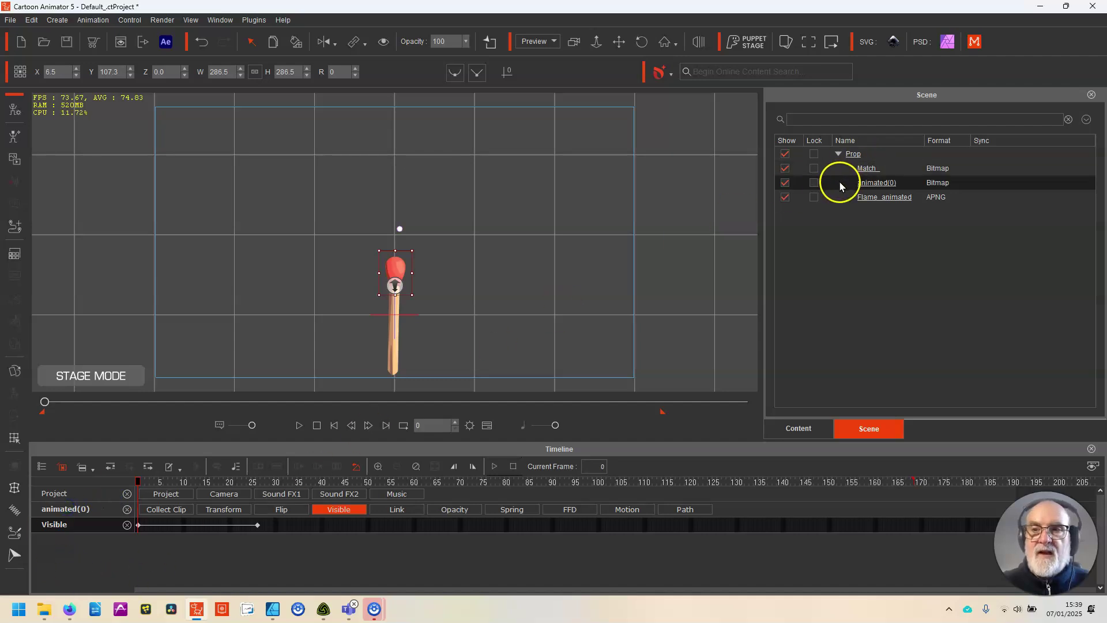
{"action": "left_click", "coordinate": [808, 218]}
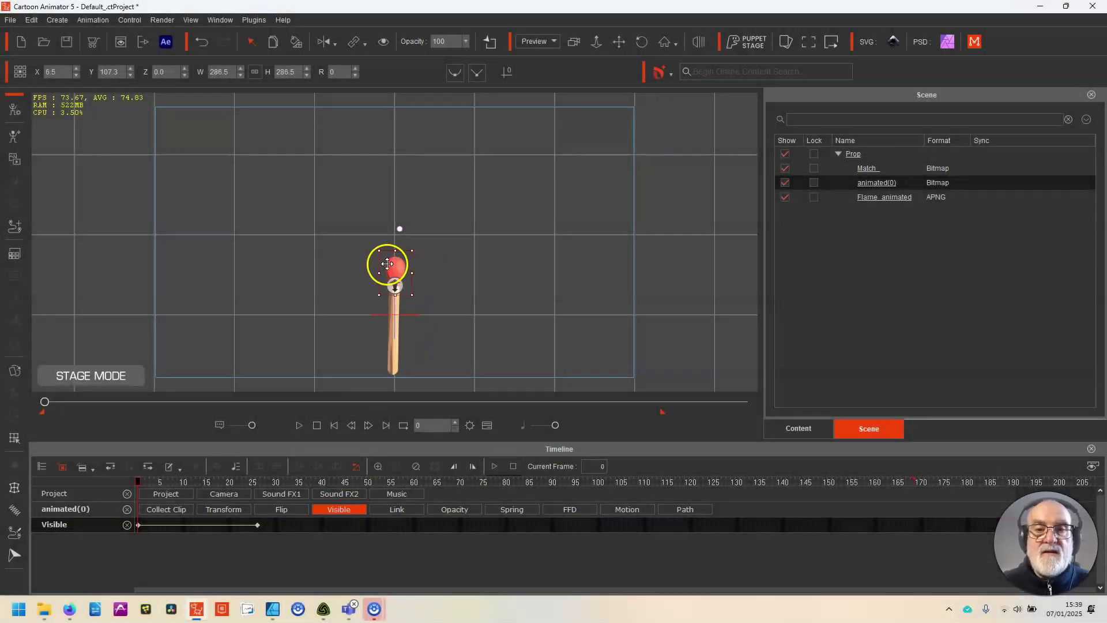
{"action": "left_click", "coordinate": [848, 198]}
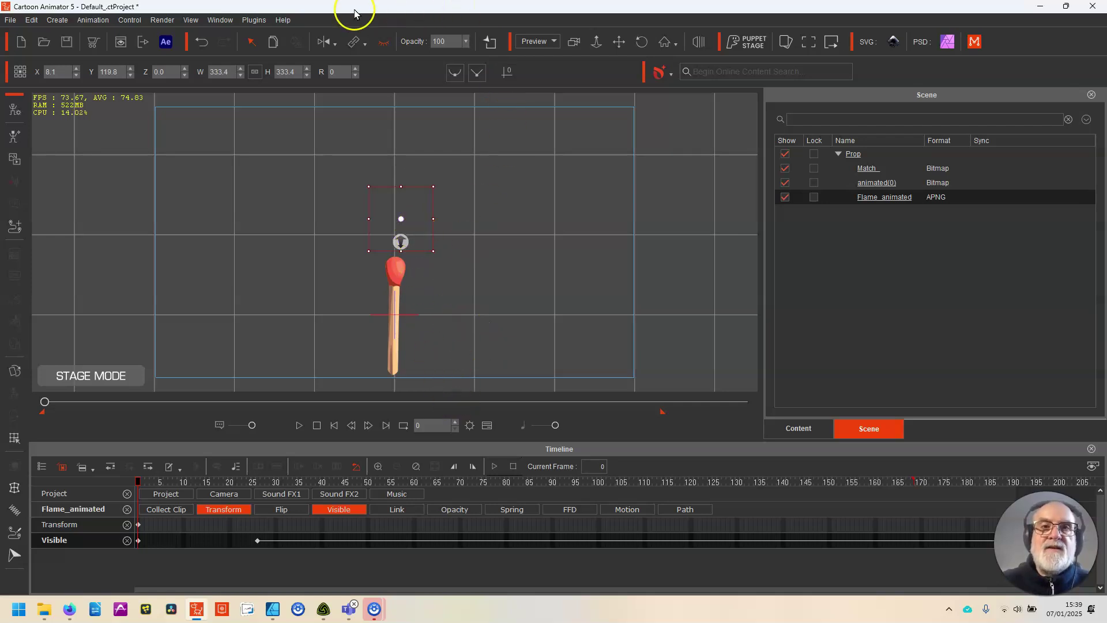
{"action": "left_click", "coordinate": [354, 42]}
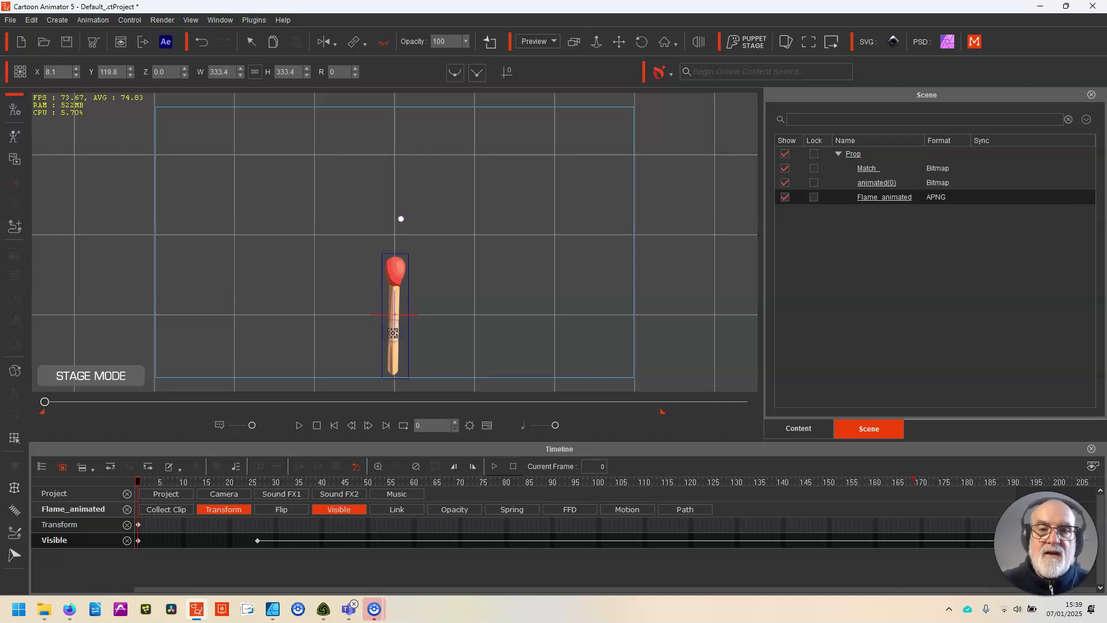
{"action": "key", "text": "Escape"}
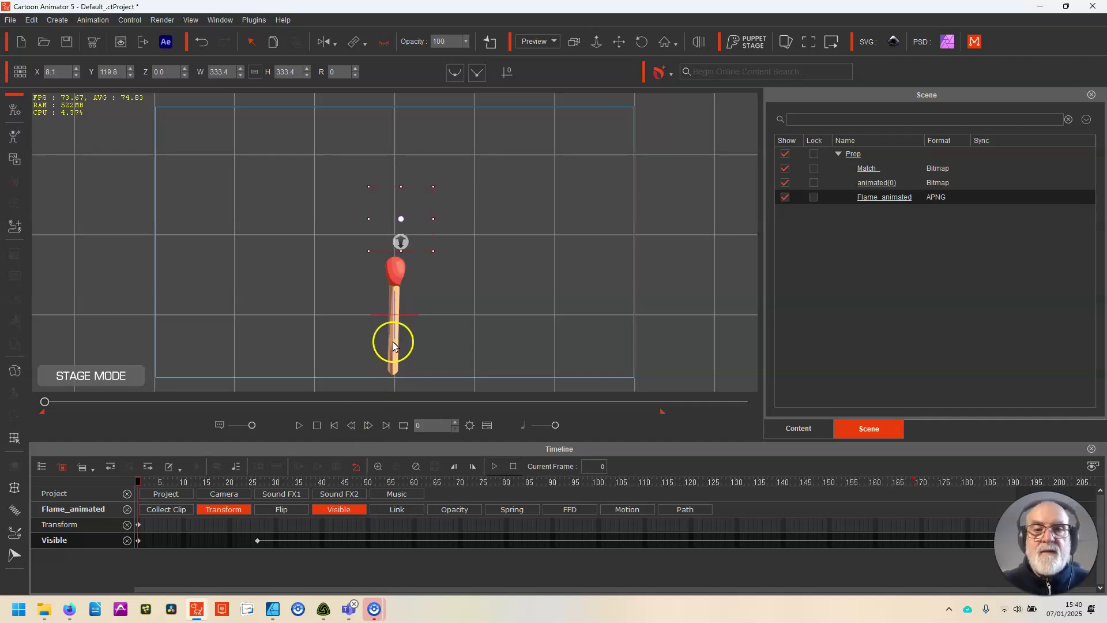
Select the match and, at frame 0, move it to about X -156, Y 69 on the stage
{"action": "left_click_drag", "start_coordinate": [137, 482], "coordinate": [378, 514]}
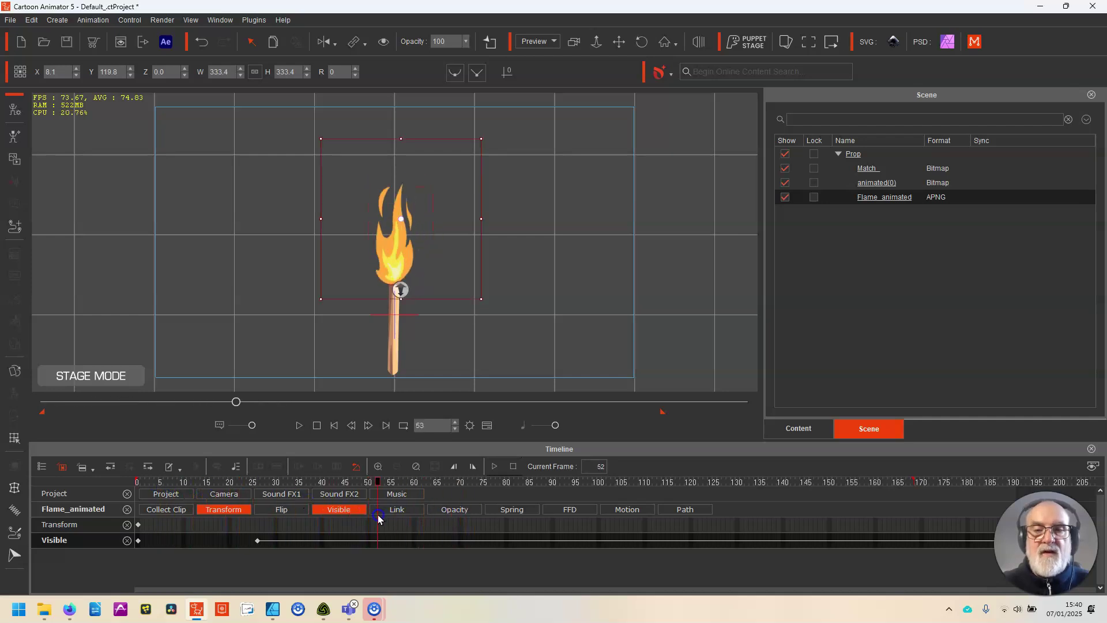
{"action": "left_click", "coordinate": [859, 168]}
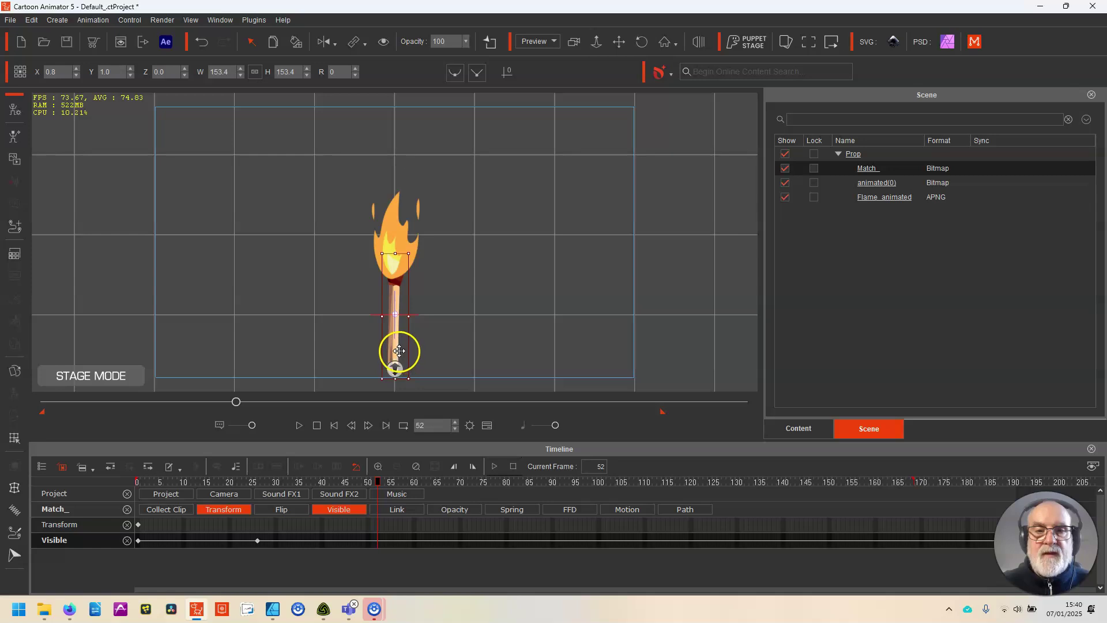
{"action": "left_click_drag", "start_coordinate": [376, 485], "coordinate": [88, 551]}
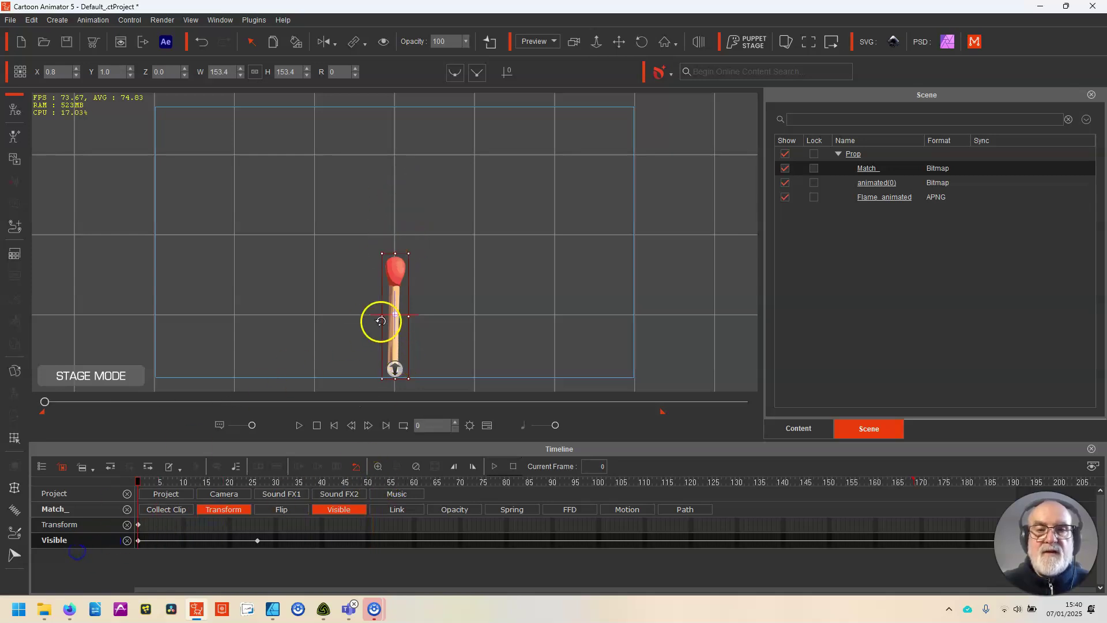
{"action": "left_click_drag", "start_coordinate": [390, 334], "coordinate": [258, 297]}
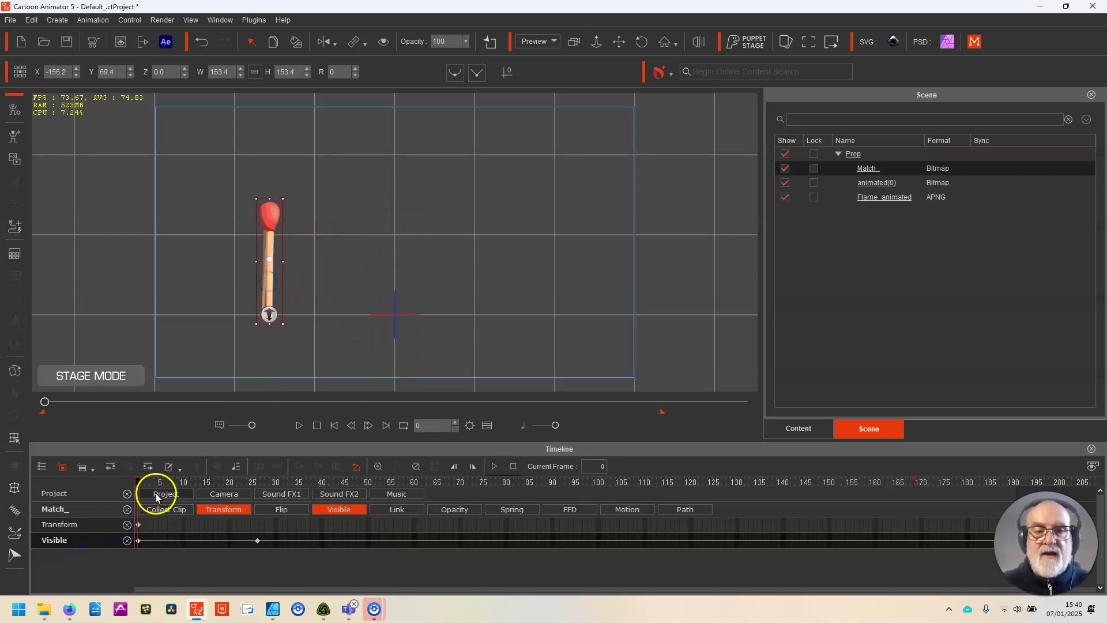
{"action": "left_click_drag", "start_coordinate": [138, 484], "coordinate": [104, 522]}
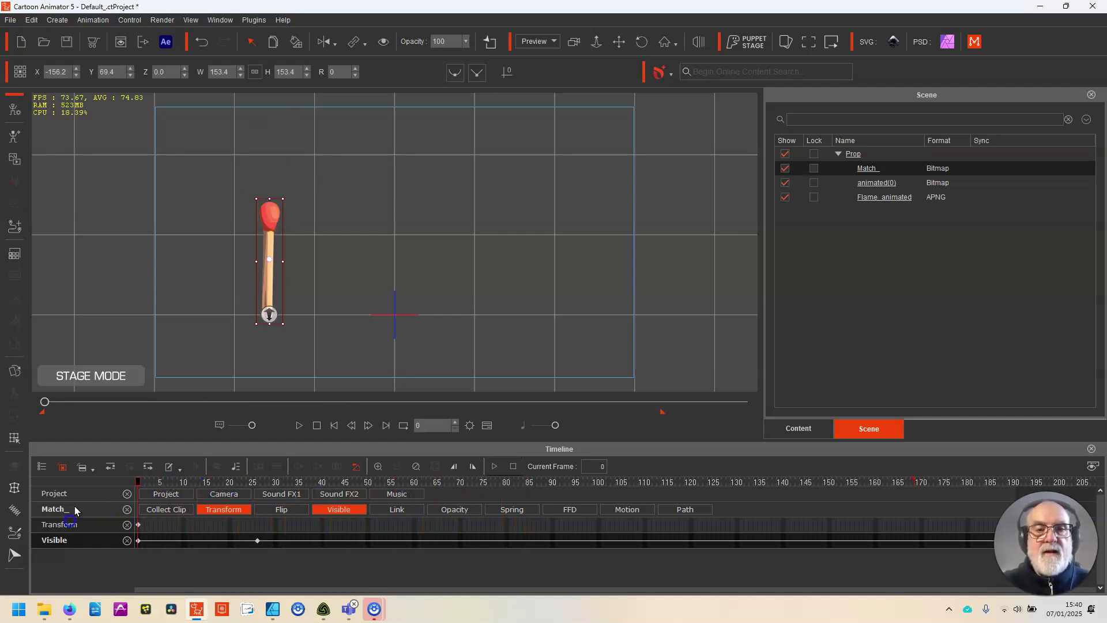
Animate the match sliding across the stage, starting right of centre at frame 0 and reaching about X -166, Y 36 at frame 38
{"action": "left_click_drag", "start_coordinate": [267, 279], "coordinate": [519, 288]}
{"action": "left_click_drag", "start_coordinate": [139, 482], "coordinate": [313, 487]}
{"action": "left_click_drag", "start_coordinate": [519, 277], "coordinate": [258, 301]}
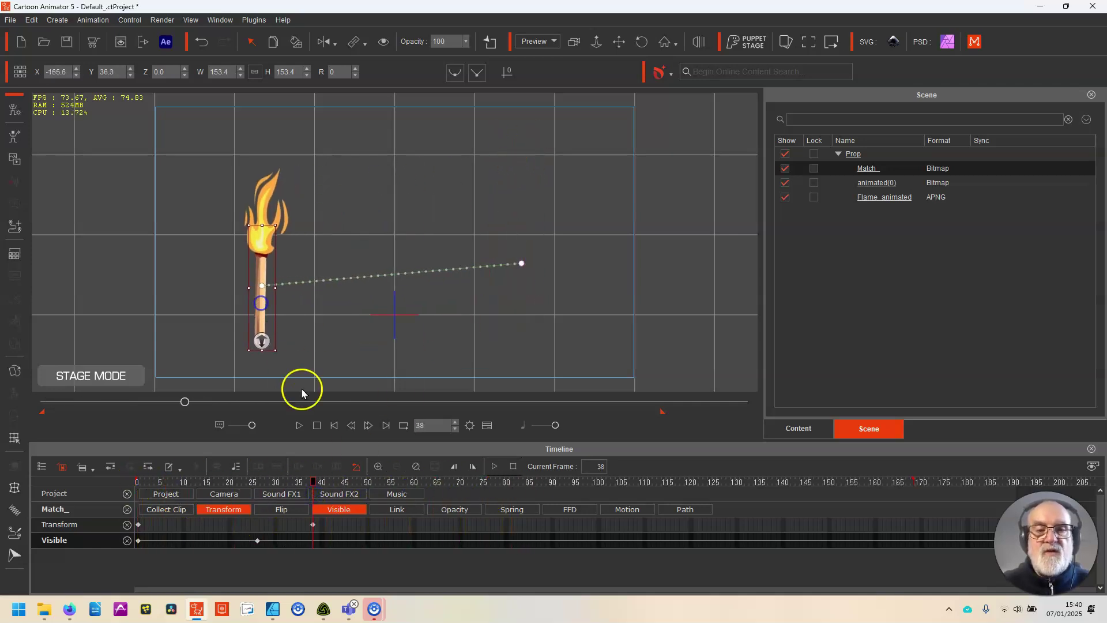
{"action": "left_click_drag", "start_coordinate": [313, 485], "coordinate": [264, 524]}
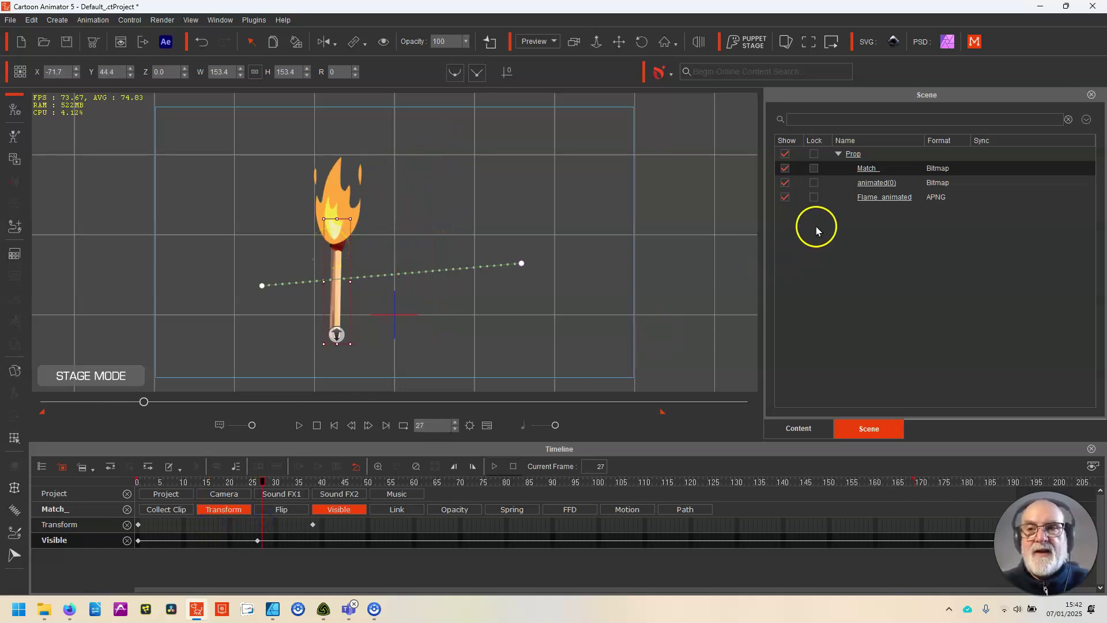
Select the match, flare and flame together and save them to the custom MultiProp library as MultiProp_Match
{"action": "left_click", "coordinate": [839, 198], "text": "shift"}
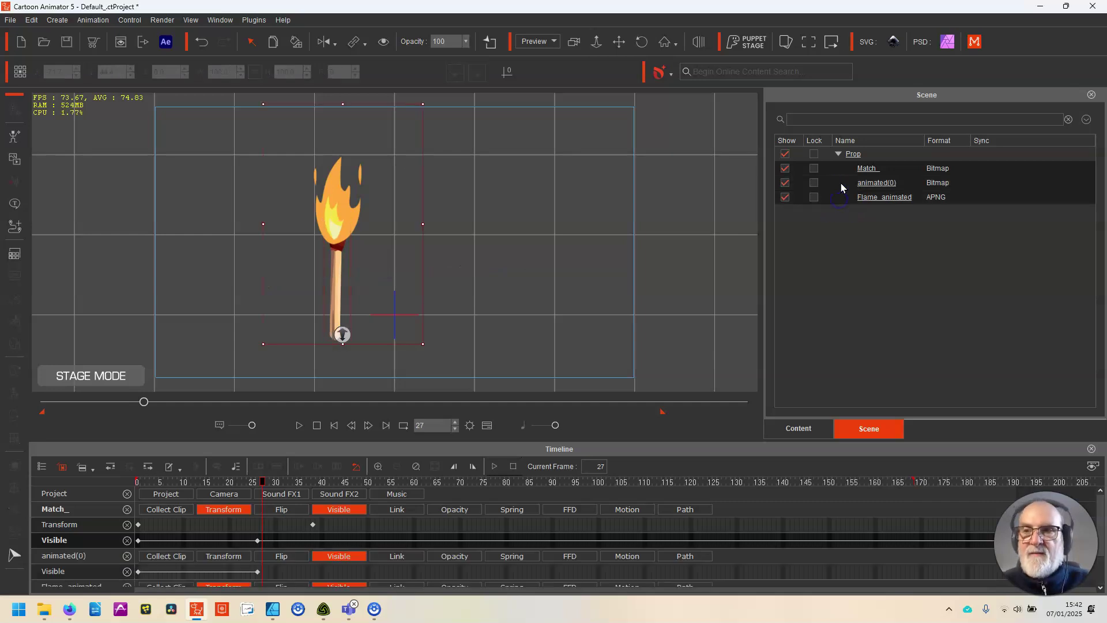
{"action": "left_click", "coordinate": [801, 429]}
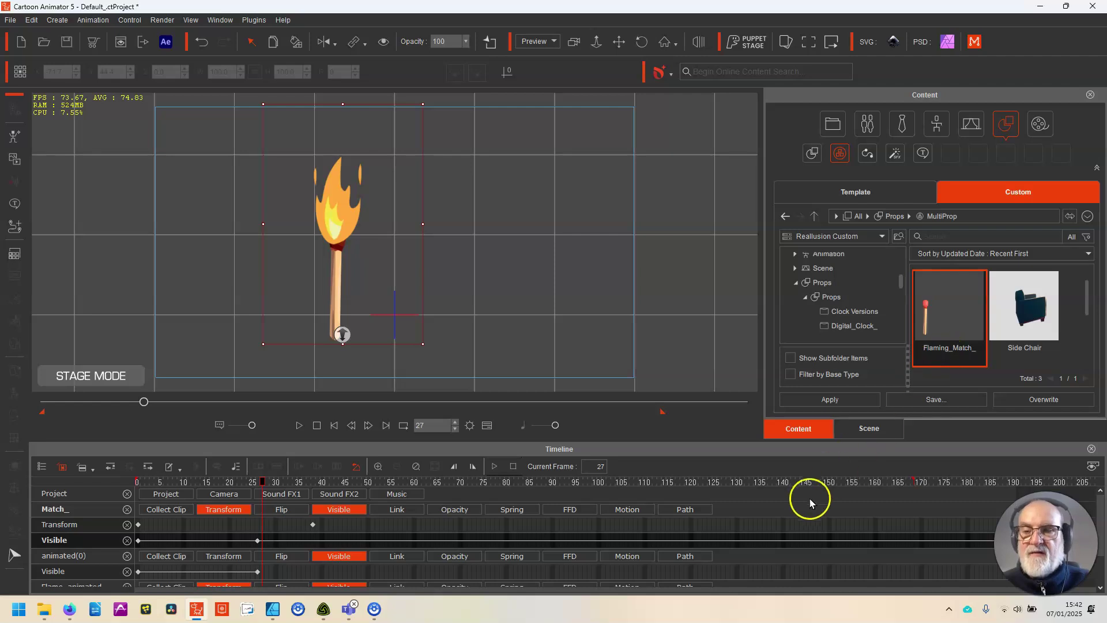
{"action": "left_click", "coordinate": [824, 283]}
{"action": "left_click_drag", "start_coordinate": [1075, 301], "coordinate": [1078, 349]}
{"action": "left_click_drag", "start_coordinate": [966, 412], "coordinate": [965, 417]}
{"action": "double_click", "coordinate": [767, 388]}
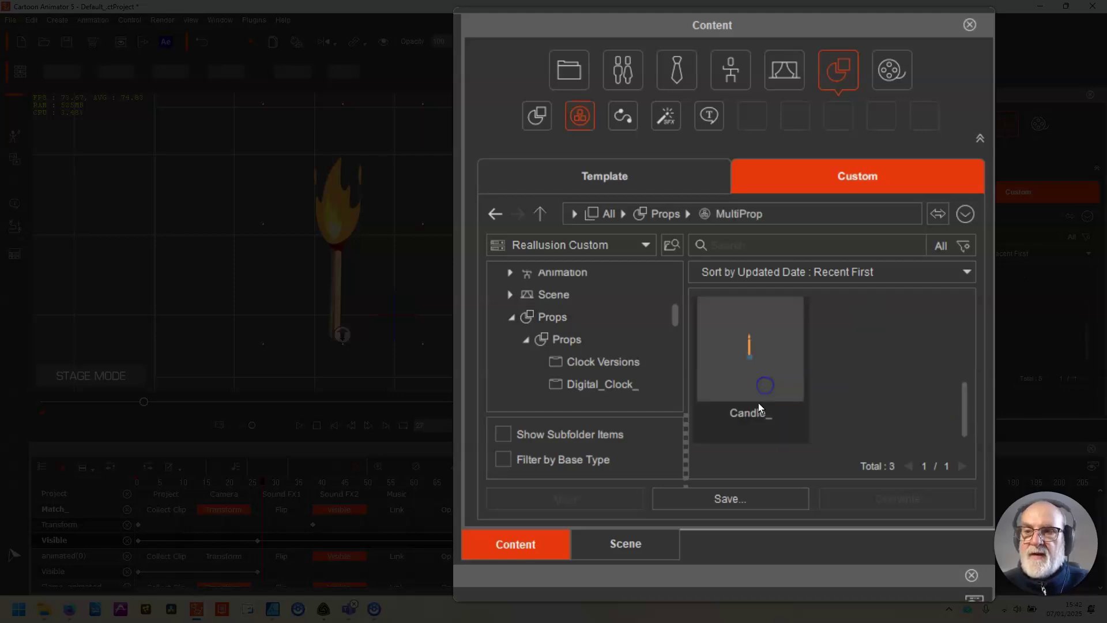
{"action": "left_click_drag", "start_coordinate": [962, 417], "coordinate": [951, 442]}
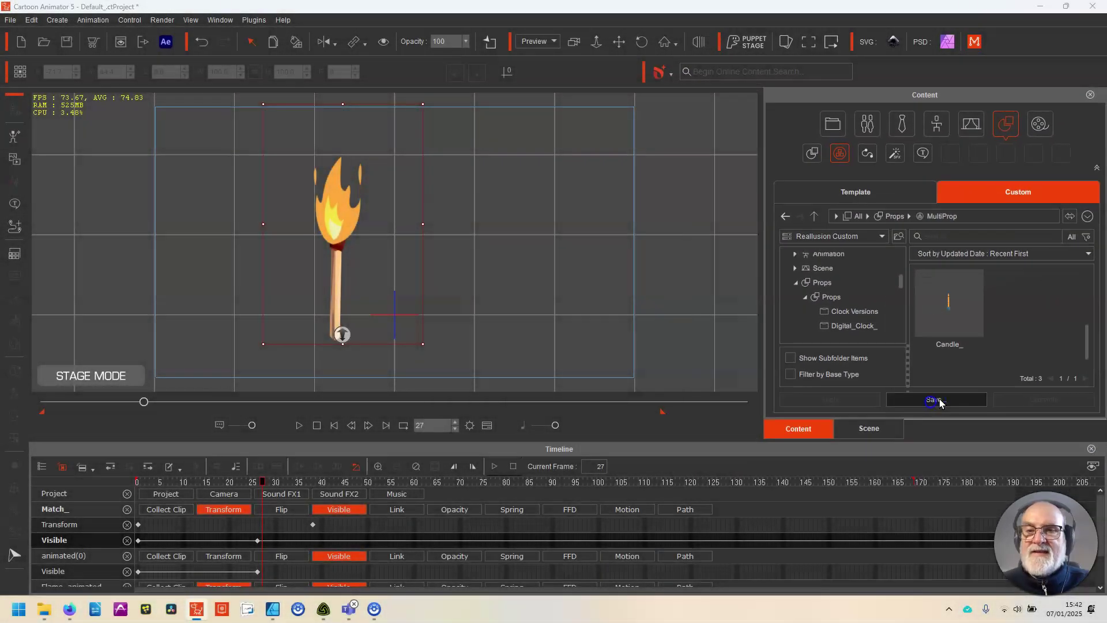
{"action": "left_click", "coordinate": [730, 499]}
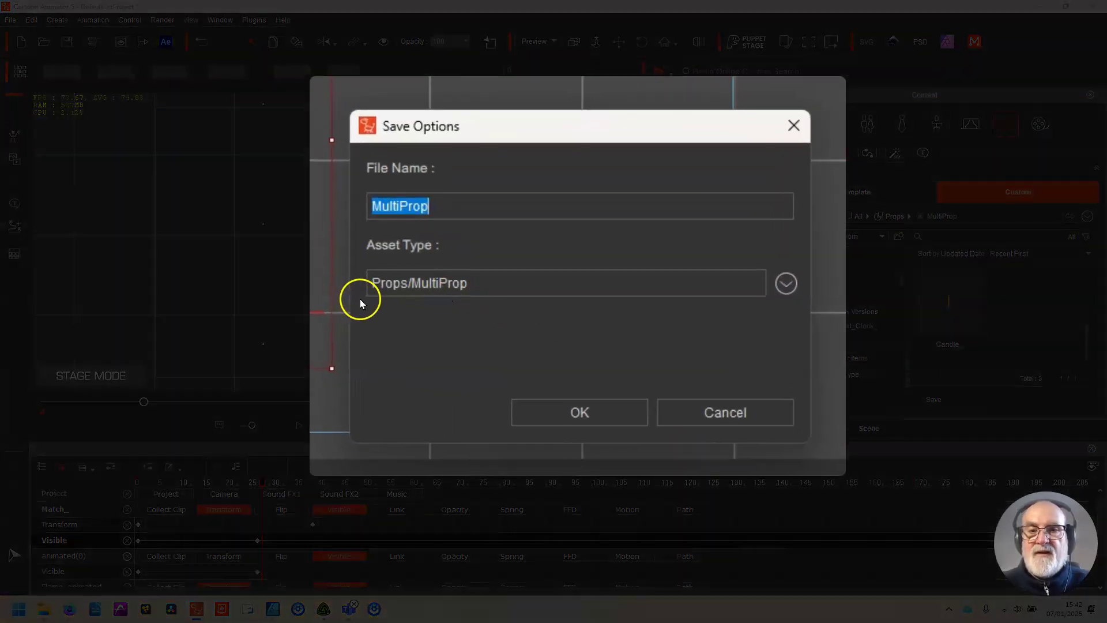
{"action": "left_click", "coordinate": [459, 204]}
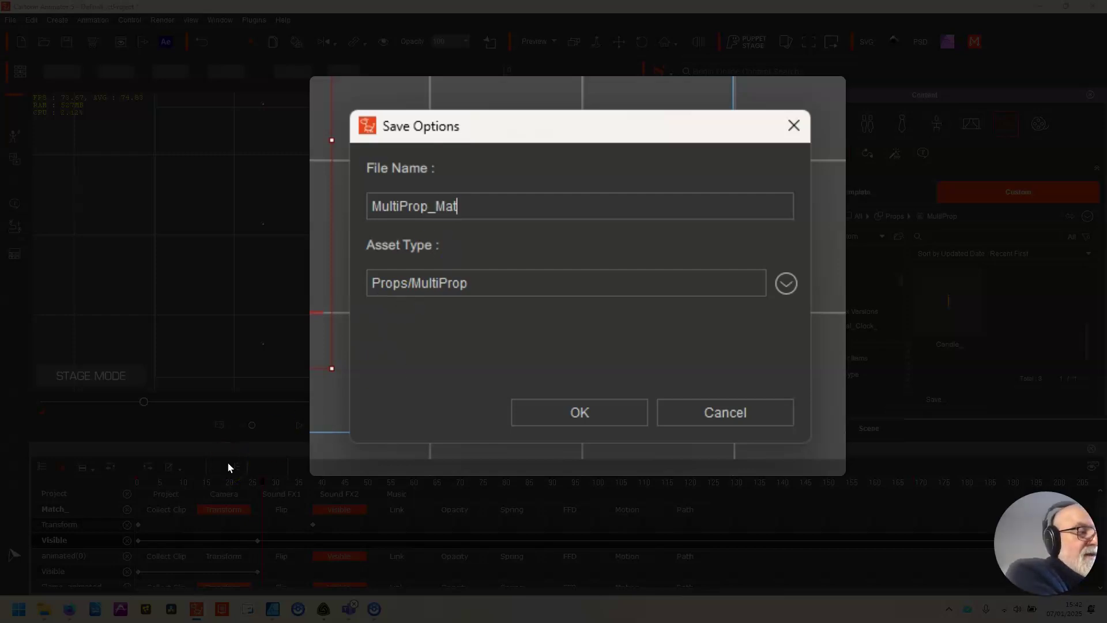
{"action": "key", "text": "Return"}
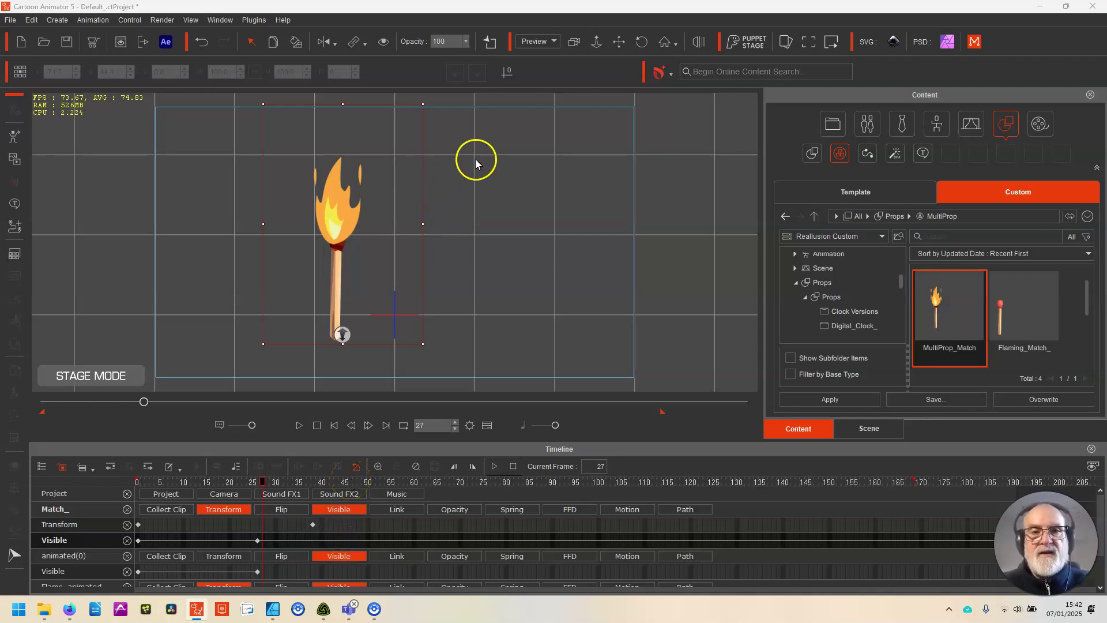
Delete the match, the flame and the remaining animated(0) flare from the scene
{"action": "key", "text": "Delete"}
{"action": "key", "text": "Delete"}
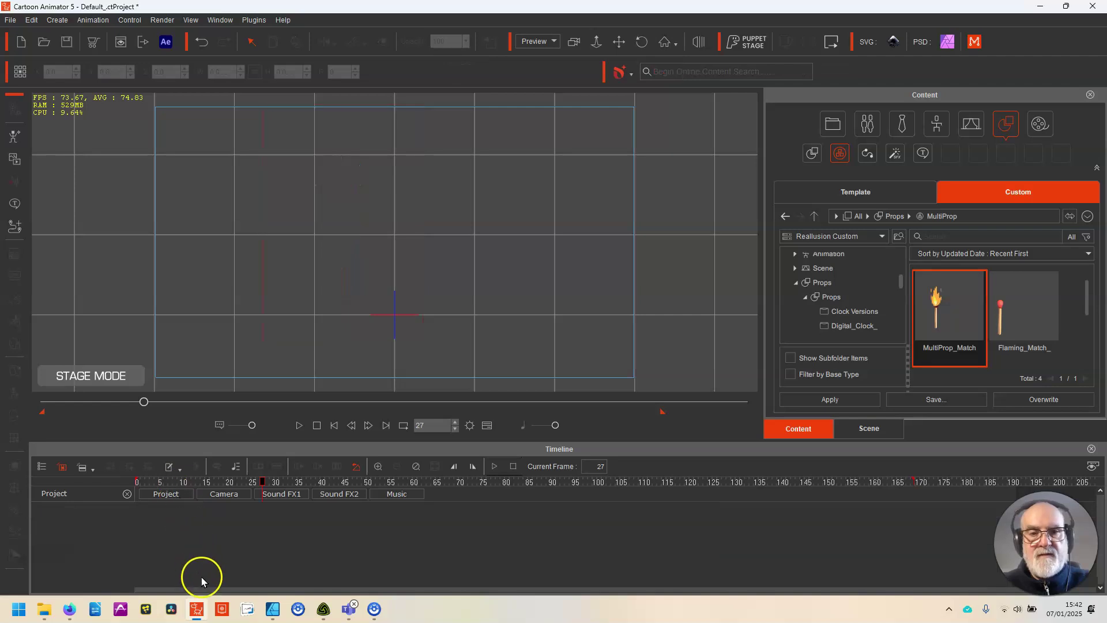
{"action": "left_click", "coordinate": [869, 429]}
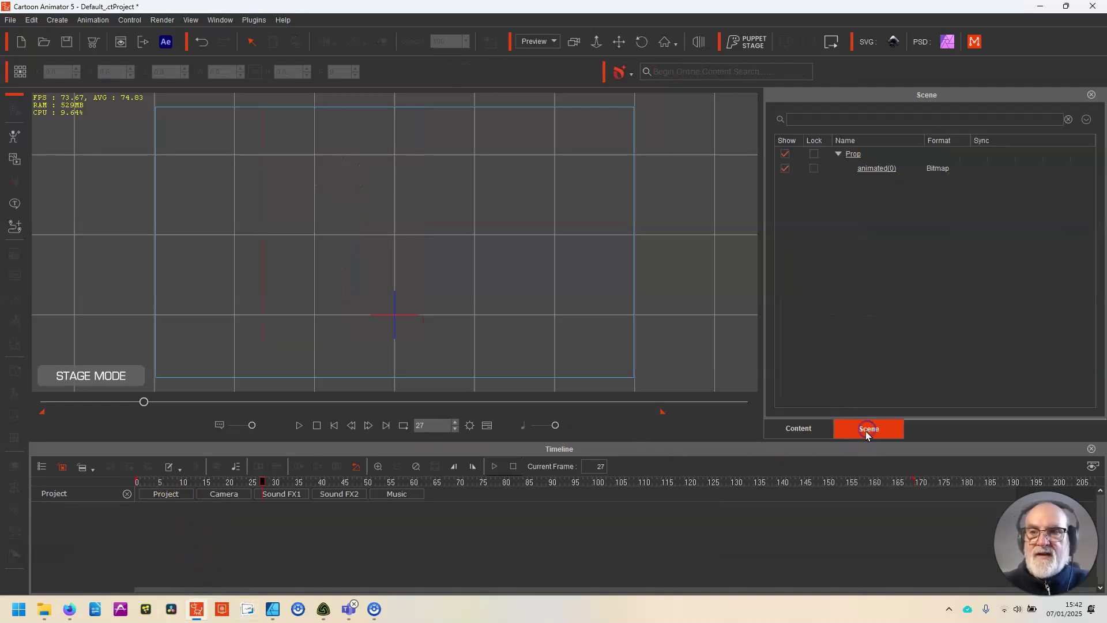
{"action": "left_click", "coordinate": [834, 169]}
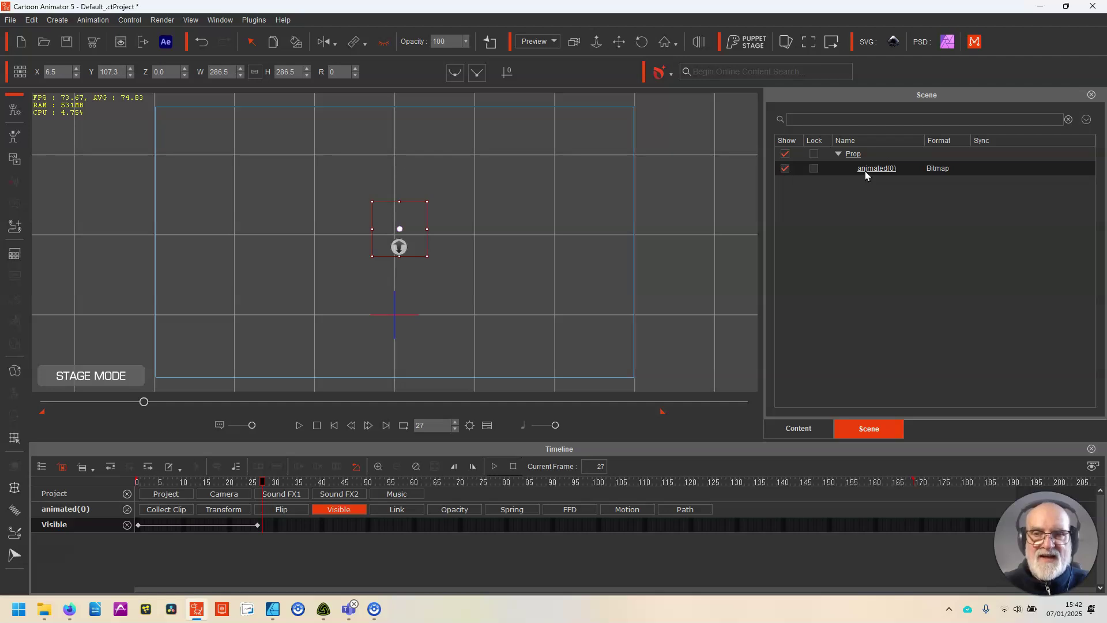
{"action": "key", "text": "Delete"}
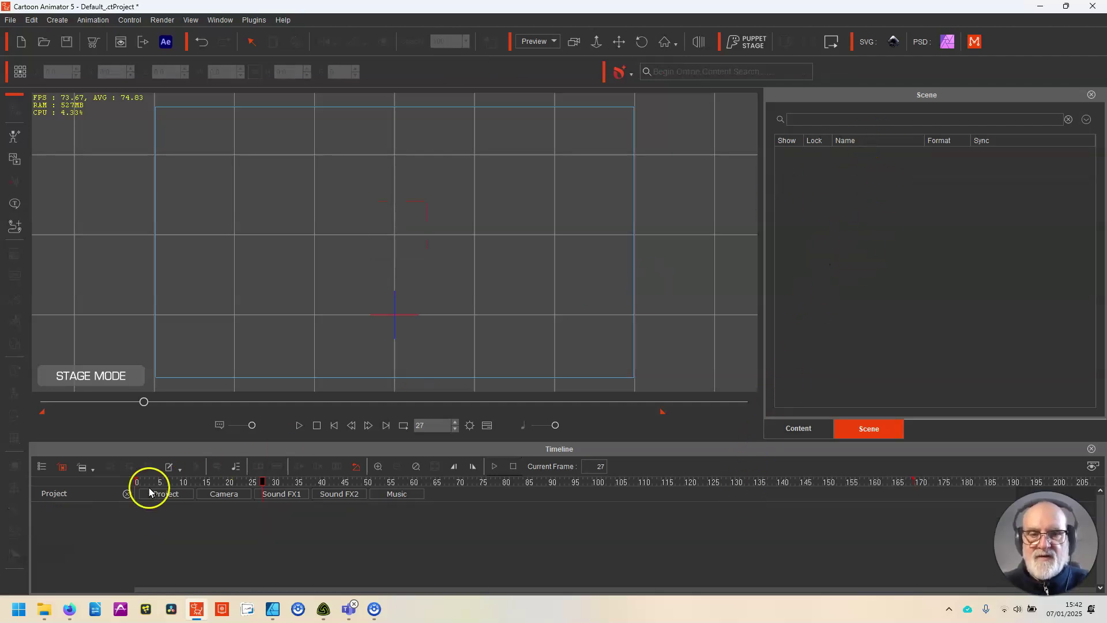
Place the saved MultiProp_Match on the empty stage near the centre and return to frame 0
{"action": "left_click", "coordinate": [782, 429]}
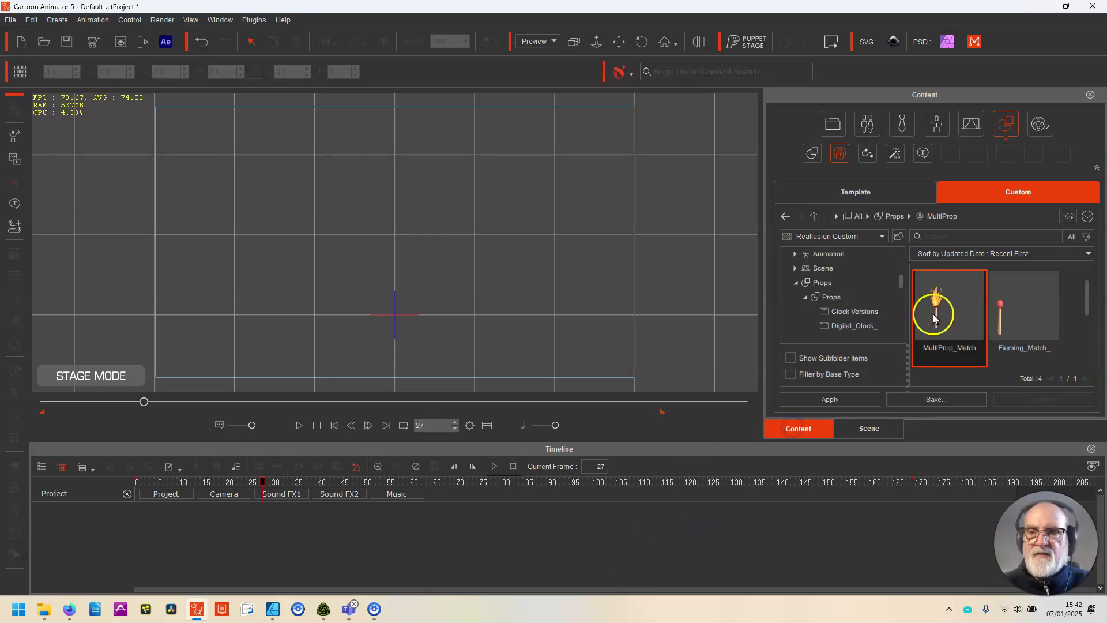
{"action": "left_click_drag", "start_coordinate": [947, 322], "coordinate": [543, 250]}
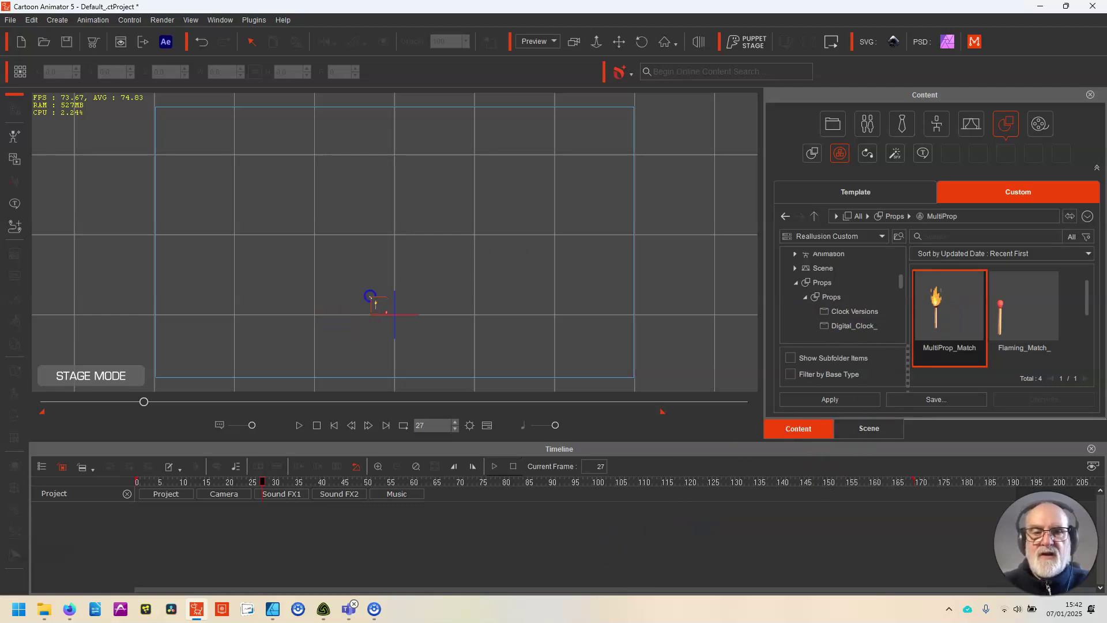
{"action": "left_click_drag", "start_coordinate": [321, 321], "coordinate": [371, 371]}
{"action": "left_click_drag", "start_coordinate": [254, 482], "coordinate": [75, 533]}
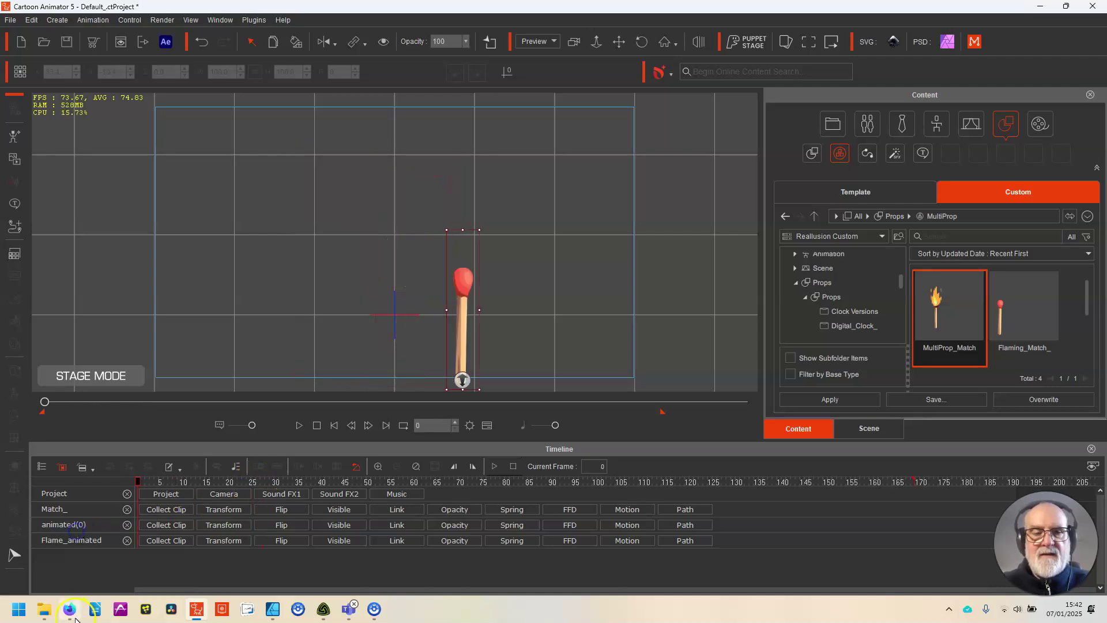
Play back the placed MultiProp_Match twice from frame 0 to examine its flare, flame and sliding motion
{"action": "mouse_move", "coordinate": [76, 618]}
{"action": "key", "text": "space"}
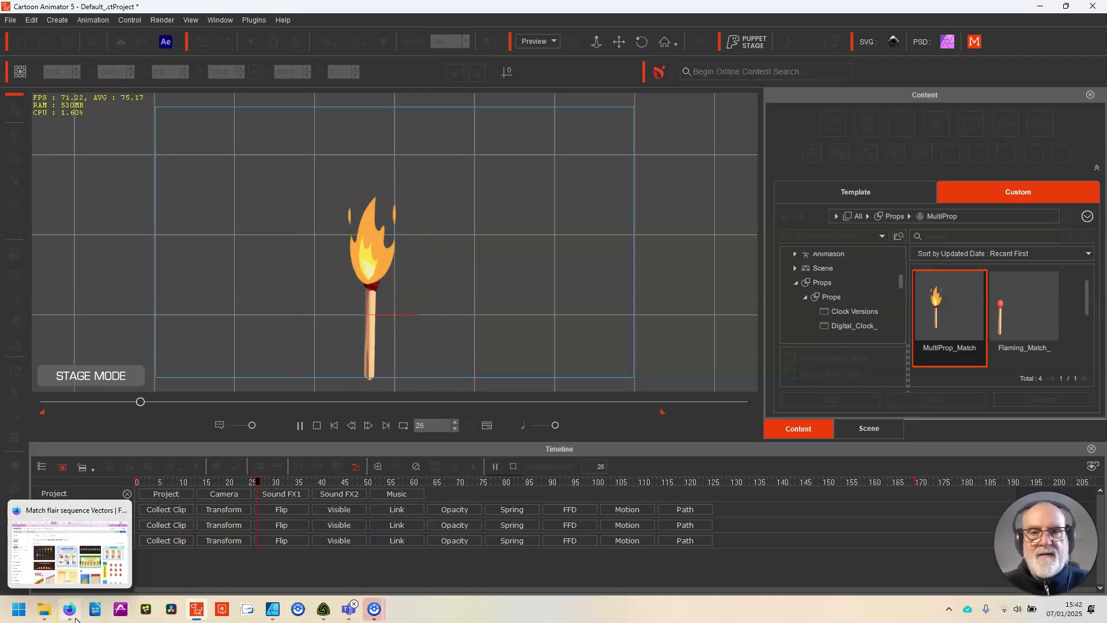
{"action": "key", "text": "space"}
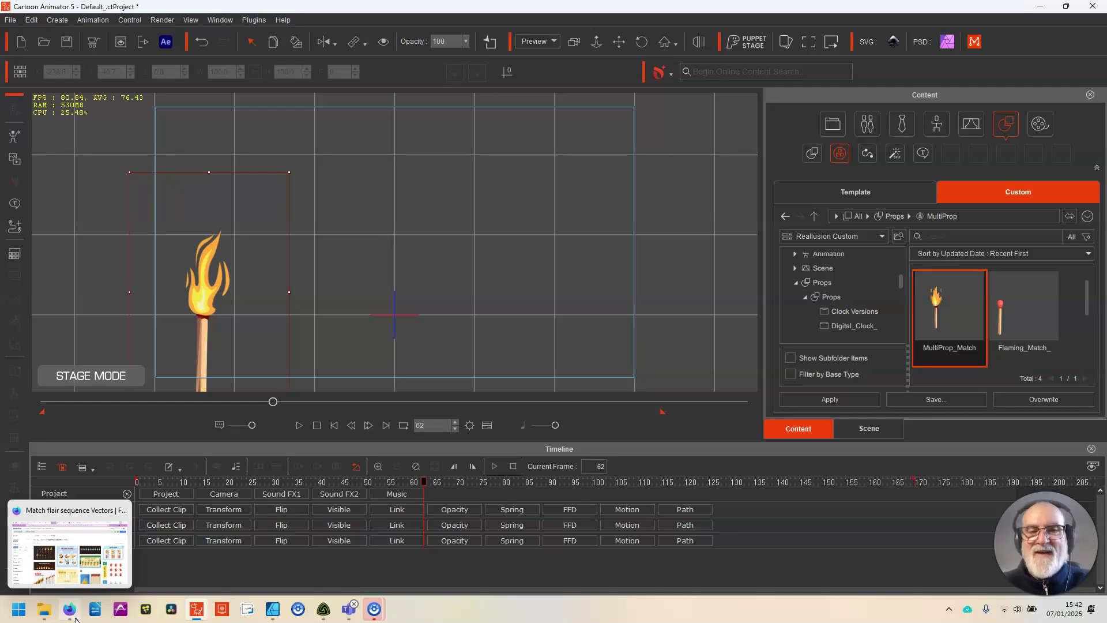
{"action": "left_click_drag", "start_coordinate": [425, 481], "coordinate": [141, 509]}
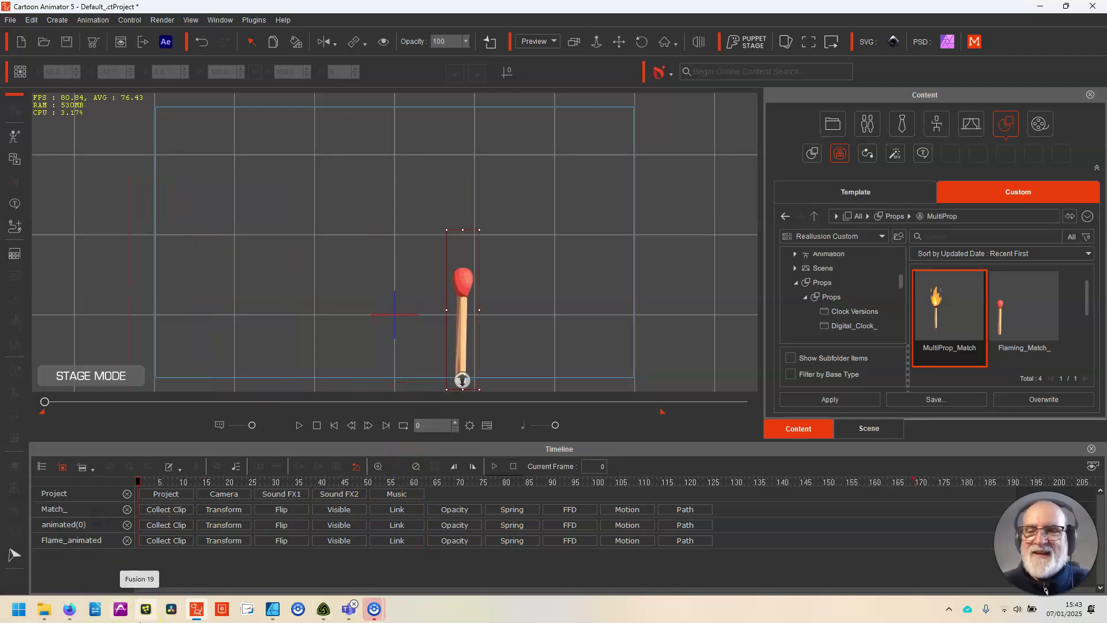
{"action": "key", "text": "space"}
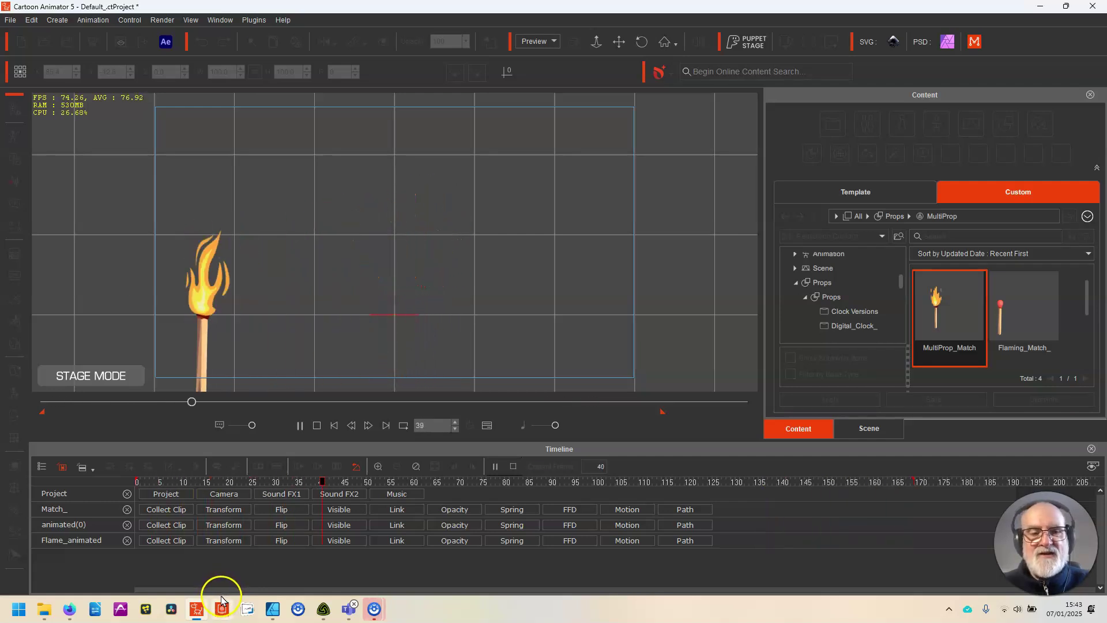
{"action": "key", "text": "space"}
Show the match's Transform track and delete its keys at frames 27 and 38, keeping only the one at frame 0
{"action": "left_click", "coordinate": [218, 509]}
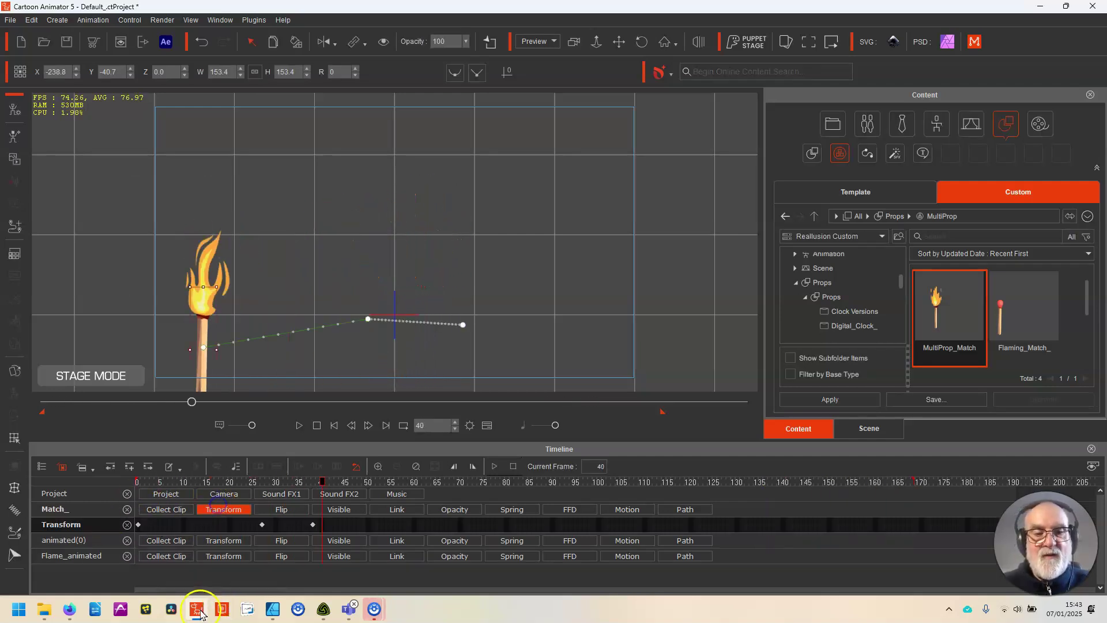
{"action": "mouse_move", "coordinate": [196, 609]}
{"action": "left_click_drag", "start_coordinate": [322, 481], "coordinate": [276, 482]}
{"action": "left_click_drag", "start_coordinate": [251, 522], "coordinate": [331, 529]}
{"action": "key", "text": "Delete"}
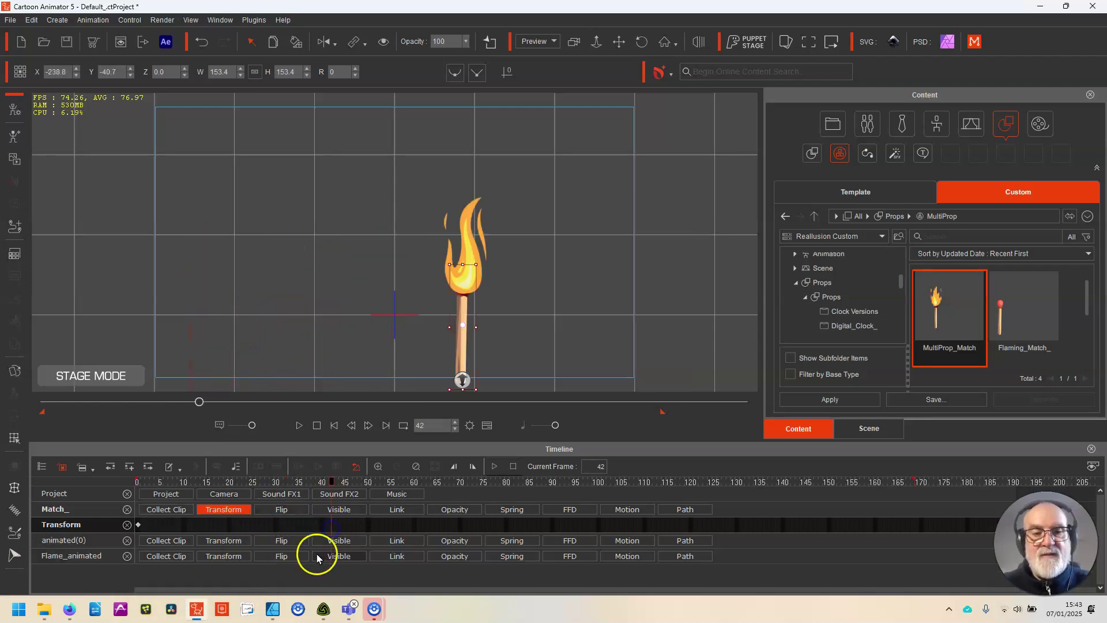
Select the parent Prop containing the match, flare and flame, and overwrite the saved MultiProp_Match library item with it
{"action": "left_click_drag", "start_coordinate": [334, 487], "coordinate": [298, 521]}
{"action": "left_click", "coordinate": [953, 330]}
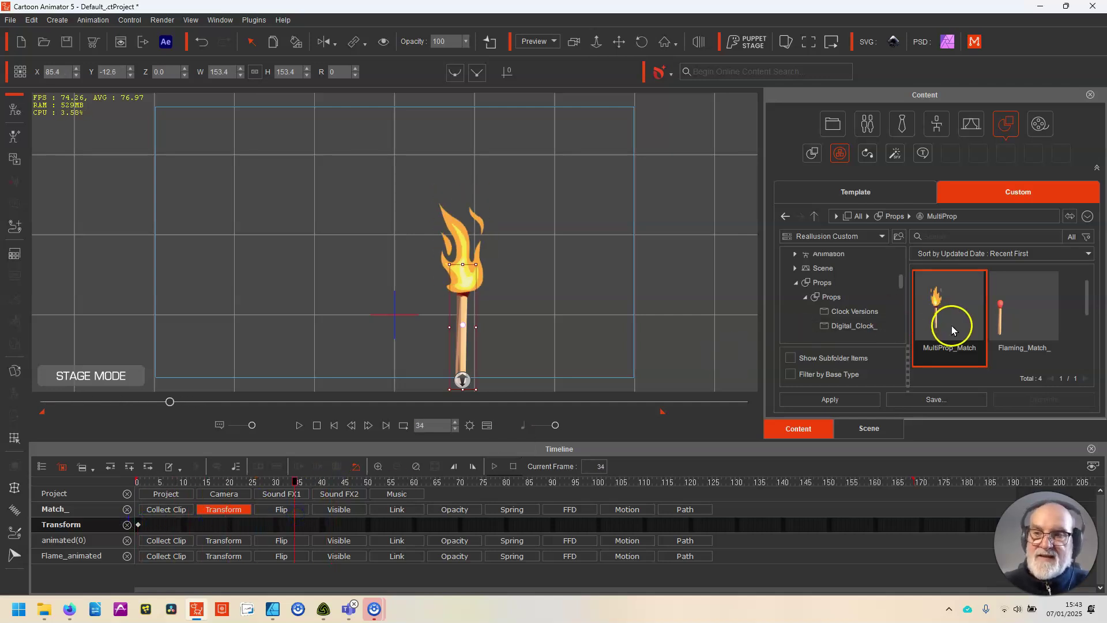
{"action": "left_click", "coordinate": [879, 426]}
{"action": "left_click", "coordinate": [860, 232]}
{"action": "left_click", "coordinate": [888, 161]}
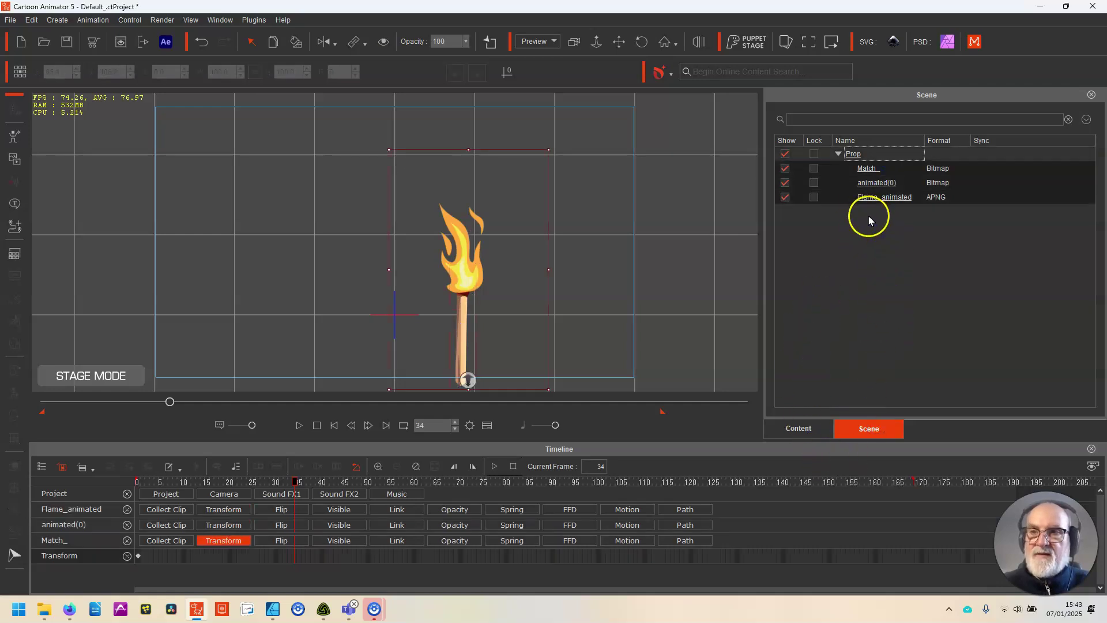
{"action": "left_click", "coordinate": [807, 430]}
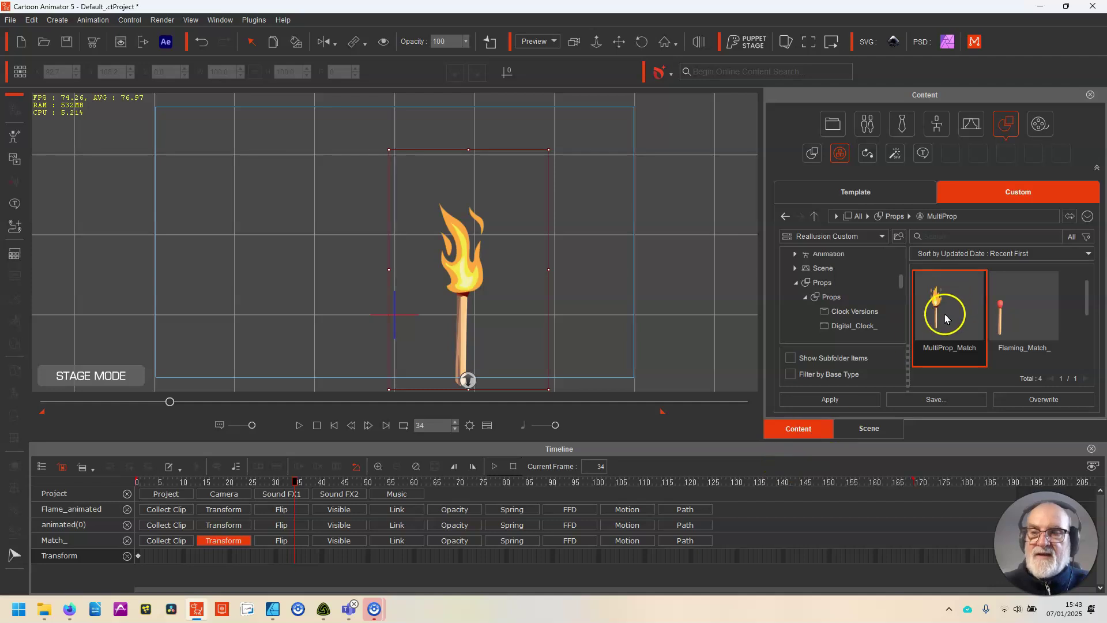
{"action": "left_click", "coordinate": [1046, 403]}
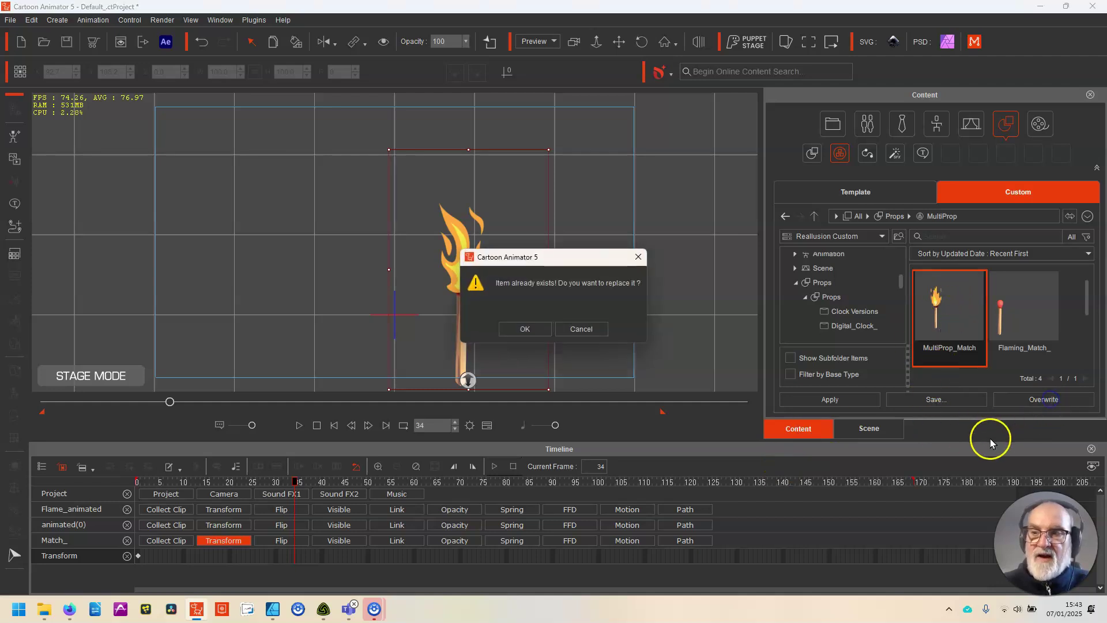
{"action": "left_click", "coordinate": [526, 329]}
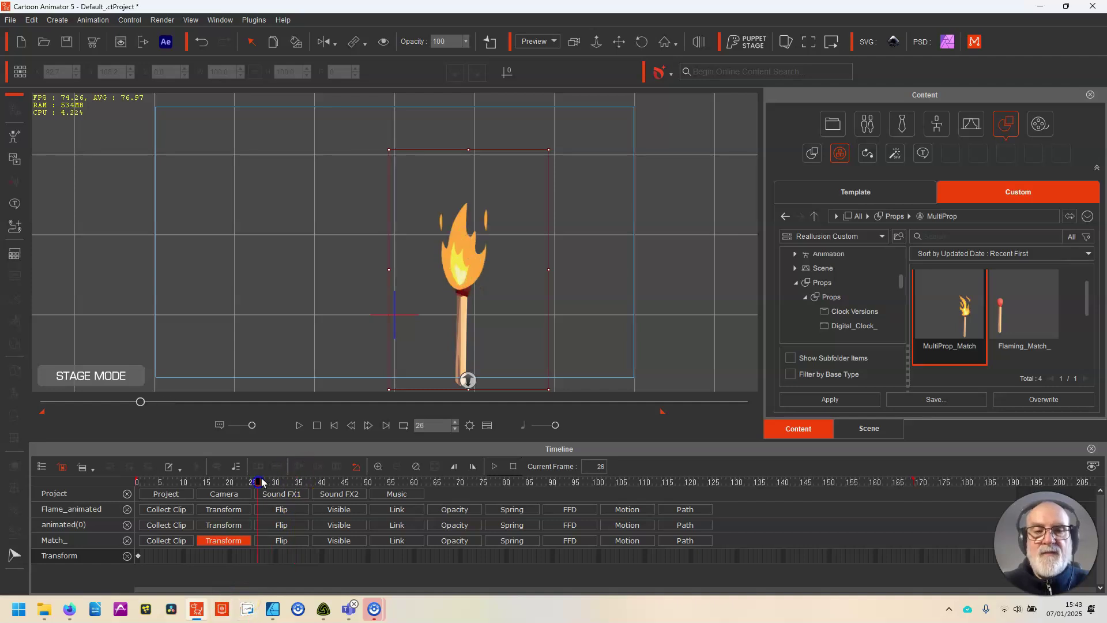
Briefly play back the match prop and delete all of its parts from the scene
{"action": "key", "text": "space"}
{"action": "key", "text": "space"}
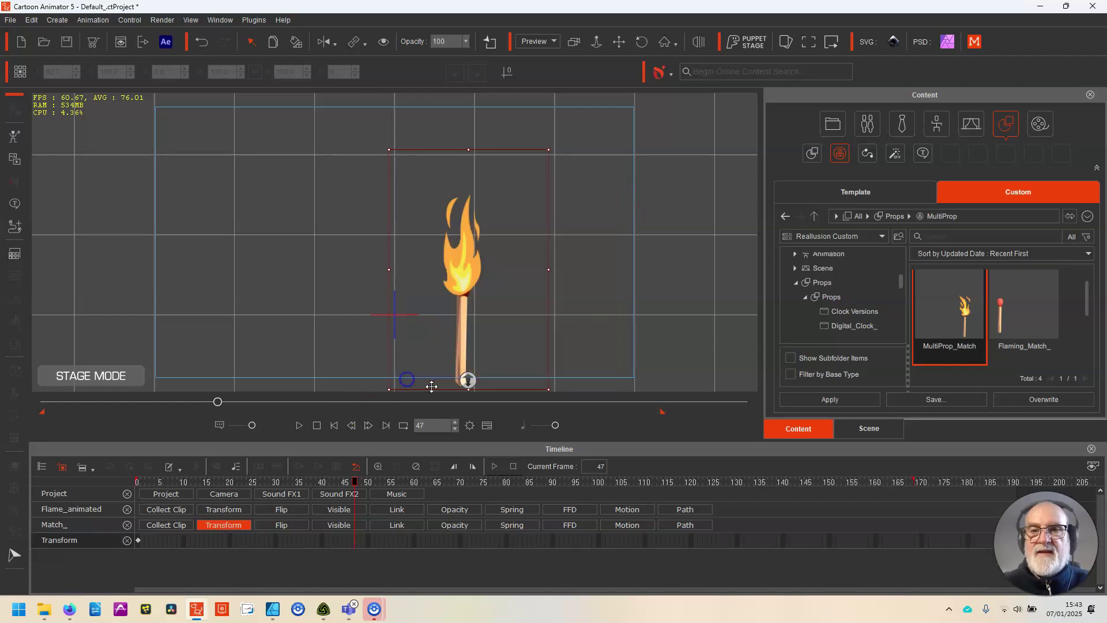
{"action": "key", "text": "Delete"}
{"action": "left_click", "coordinate": [869, 429]}
{"action": "left_click", "coordinate": [876, 168]}
{"action": "key", "text": "Delete"}
Place the updated MultiProp_Match near the centre of the stage and scrub from frame 0 to frame 83 to check its animation
{"action": "left_click", "coordinate": [804, 427]}
{"action": "left_click_drag", "start_coordinate": [950, 309], "coordinate": [348, 280]}
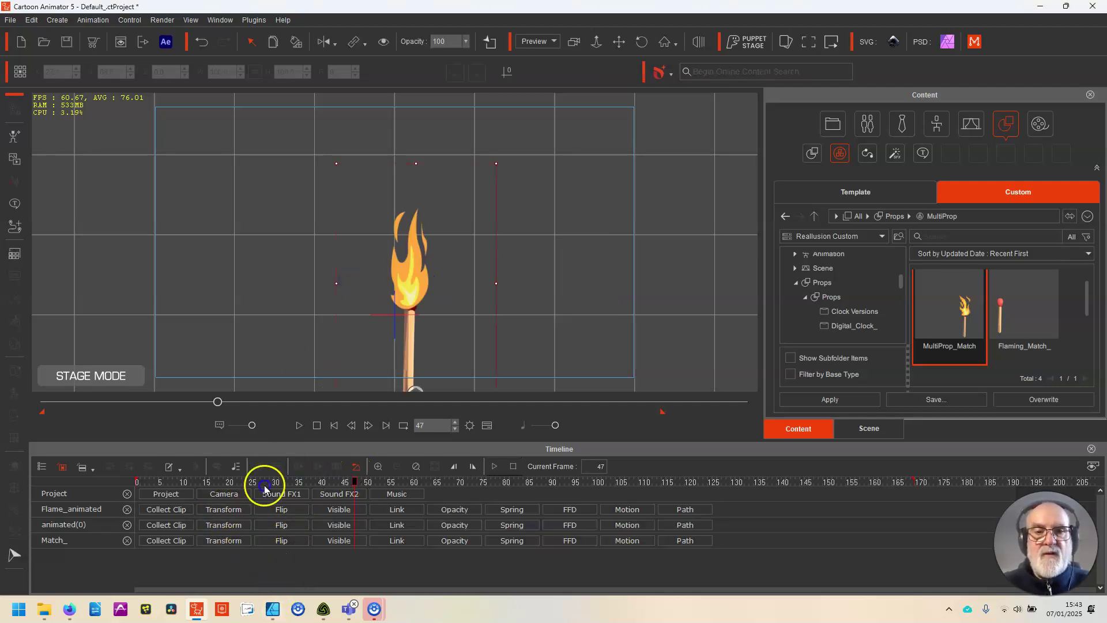
{"action": "left_click", "coordinate": [137, 482]}
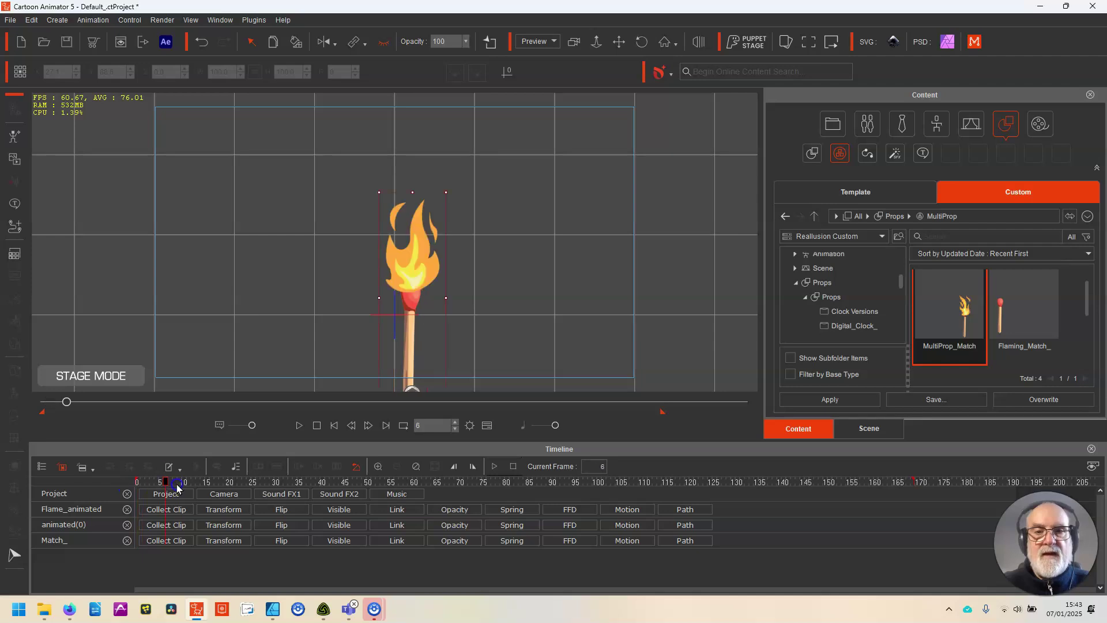
{"action": "left_click_drag", "start_coordinate": [340, 493], "coordinate": [522, 507]}
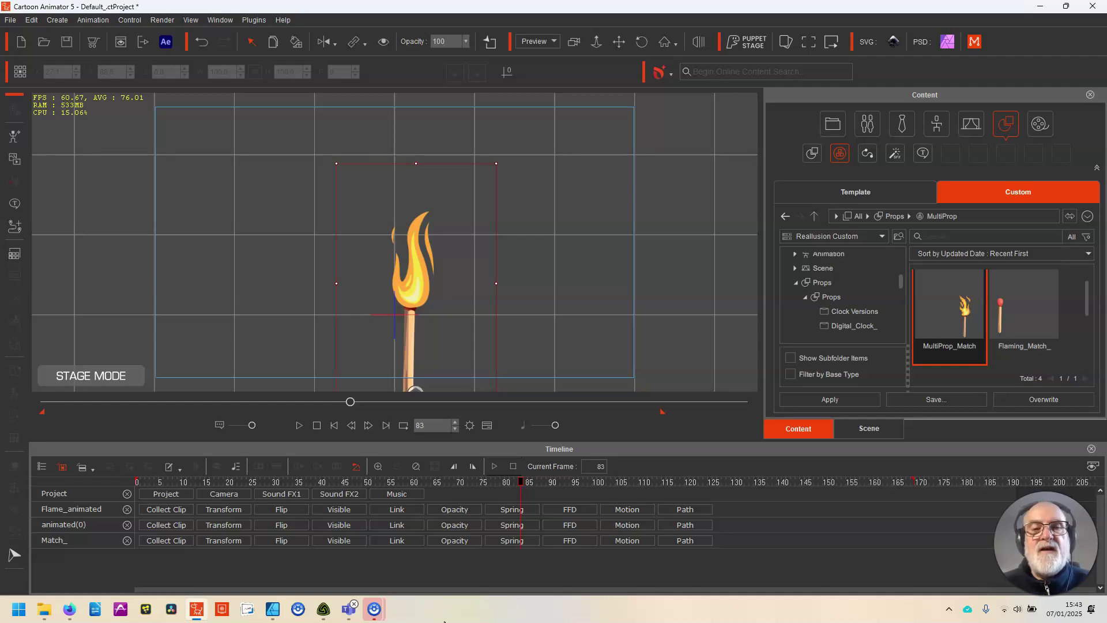
Move the match prop up fully inside the camera frame and browse the MultiProp library to the Candle_ item
{"action": "left_click_drag", "start_coordinate": [449, 310], "coordinate": [455, 266]}
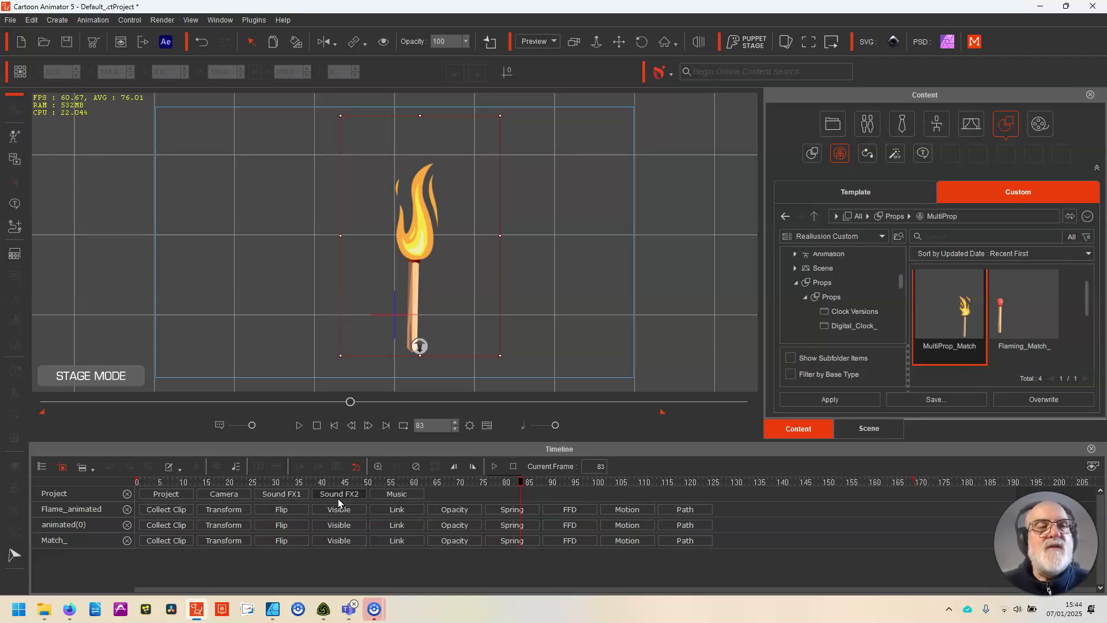
{"action": "left_click_drag", "start_coordinate": [1086, 300], "coordinate": [1080, 349]}
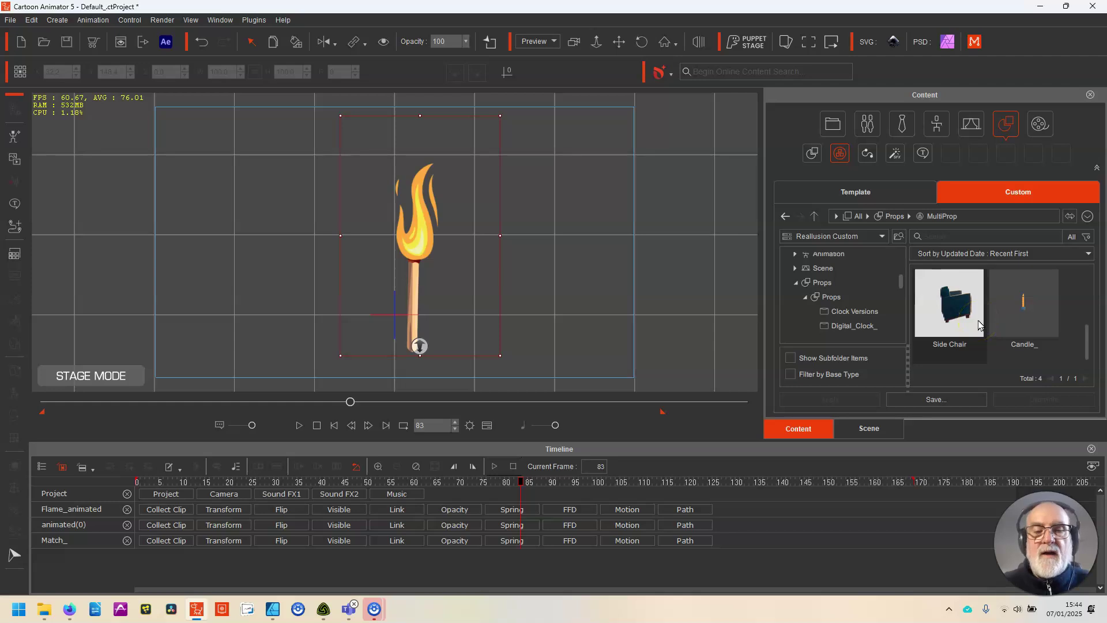